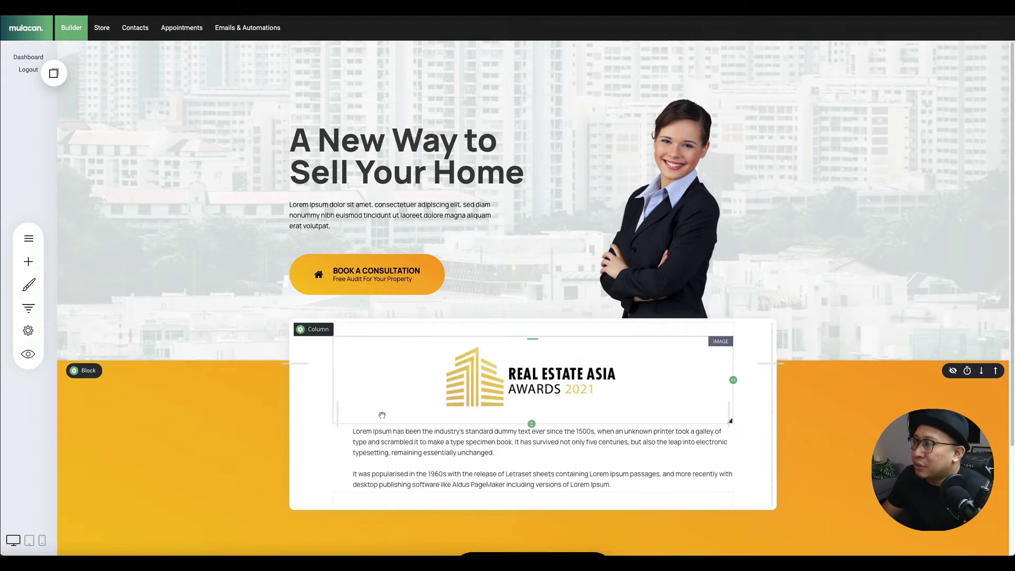
- Scroll to the footer below the orange awards block and open the ready-made block library
scroll(159, 401, "down", 1)
scroll(159, 401, "down", 3)
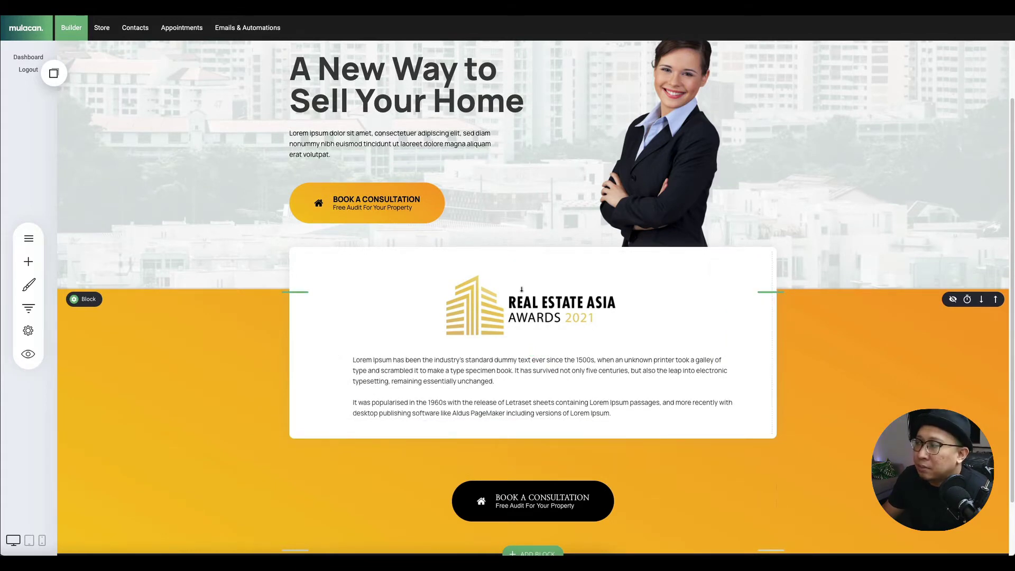
scroll(521, 290, "down", 3)
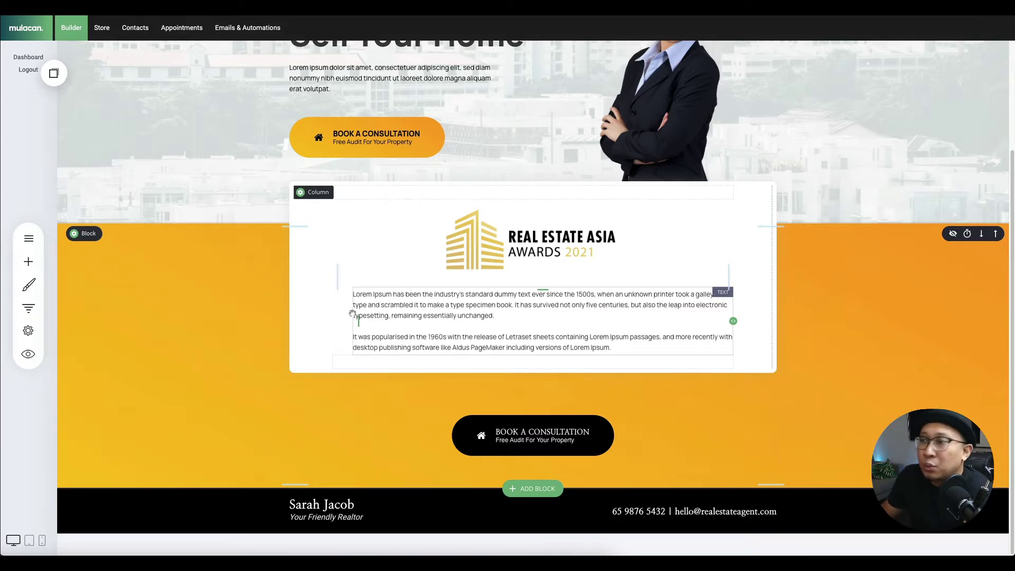
scroll(258, 476, "up", 3)
scroll(195, 476, "down", 2)
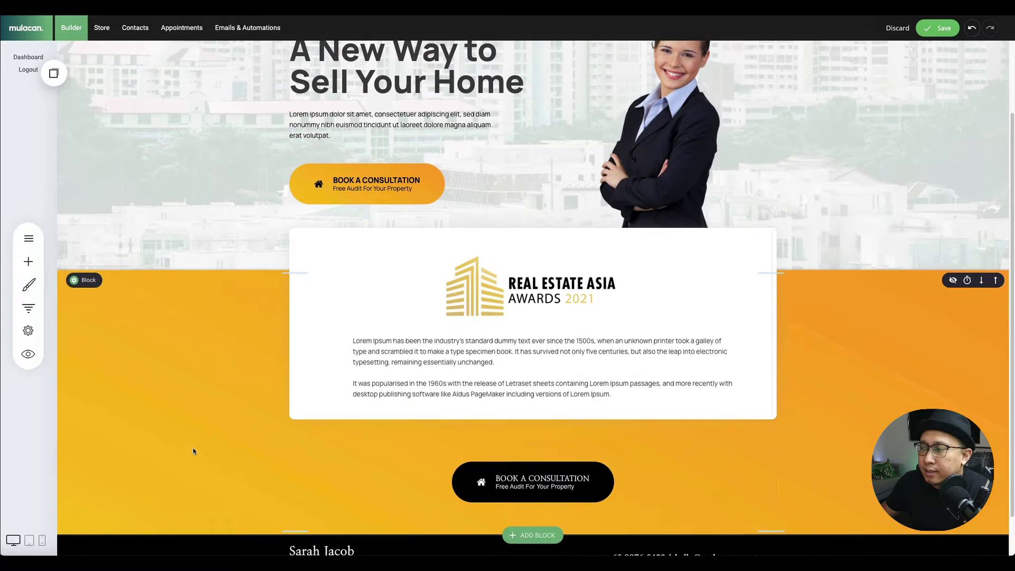
scroll(185, 355, "down", 1)
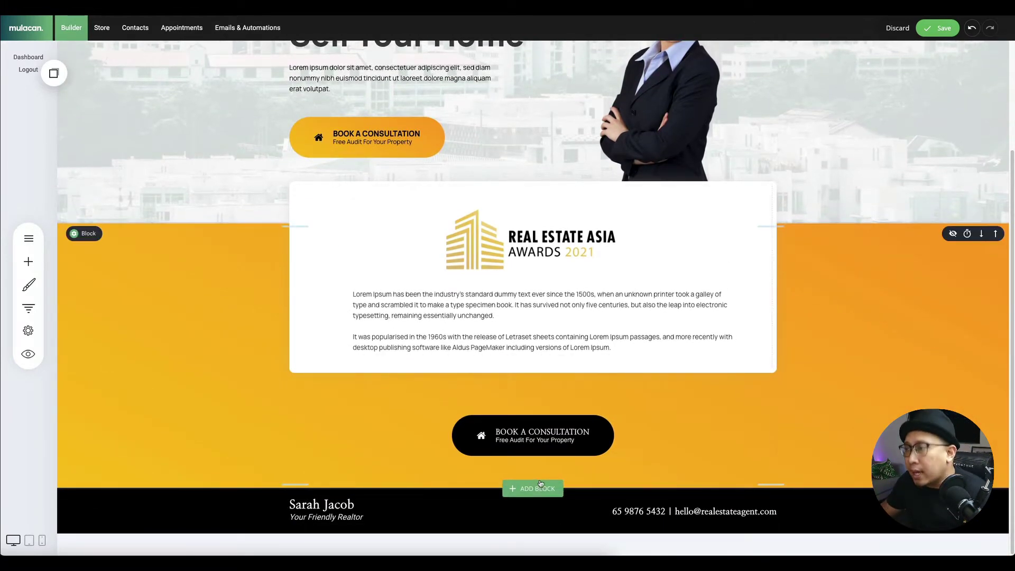
left_click(538, 488)
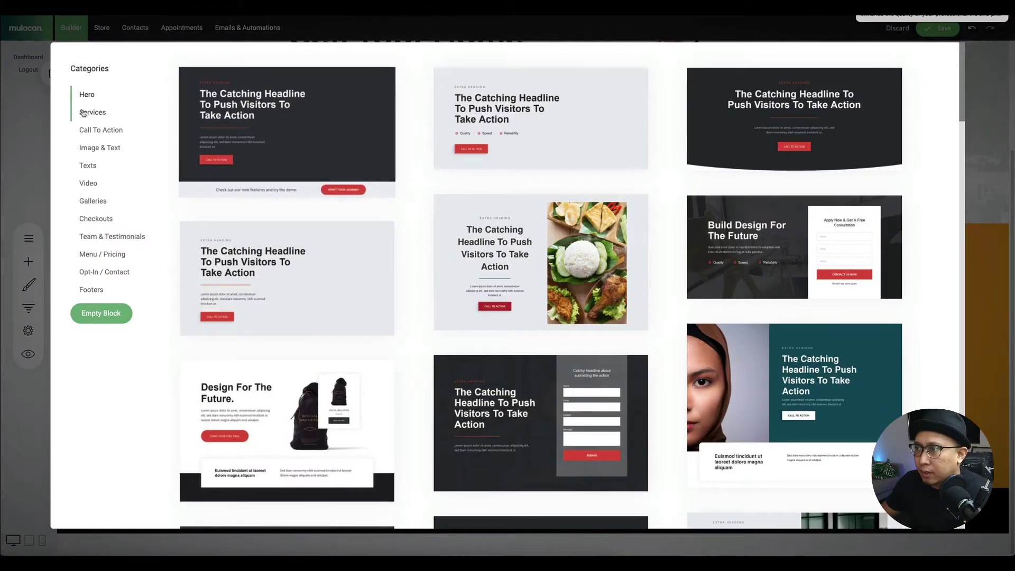
- Insert the Image & Text template 'Heading For Any Occasion' below the awards block
left_click(102, 150)
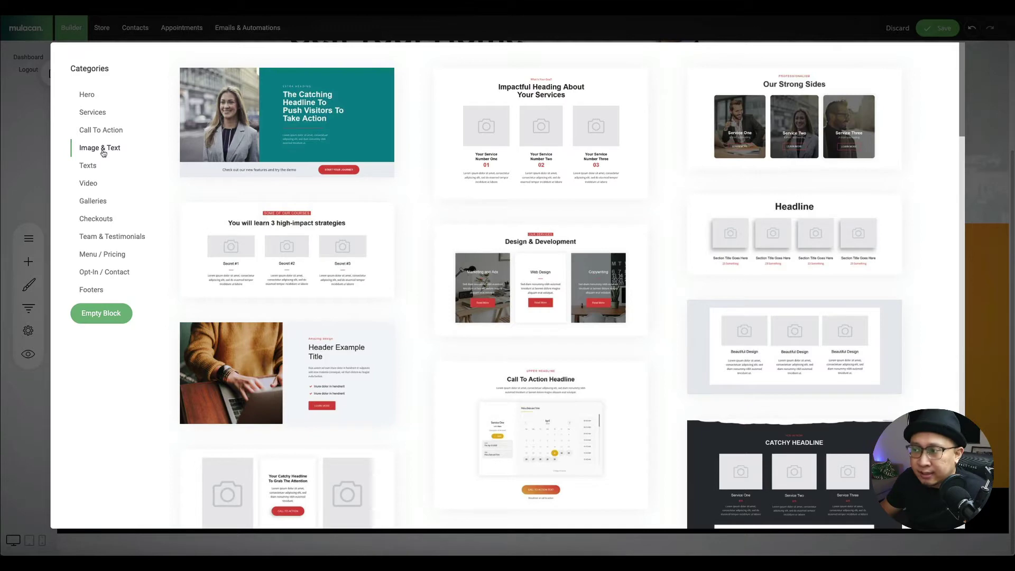
scroll(573, 260, "down", 7)
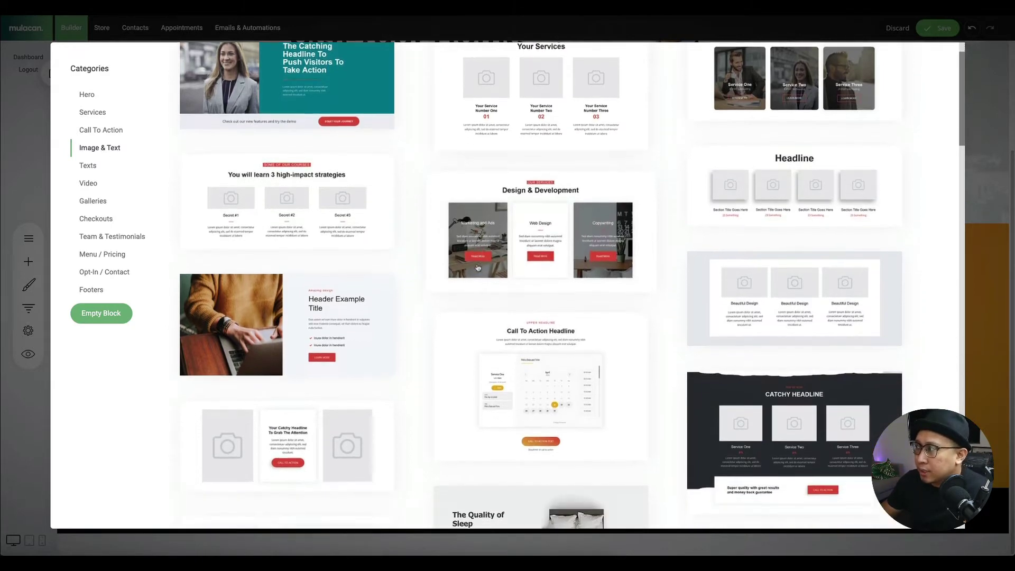
scroll(437, 274, "down", 10)
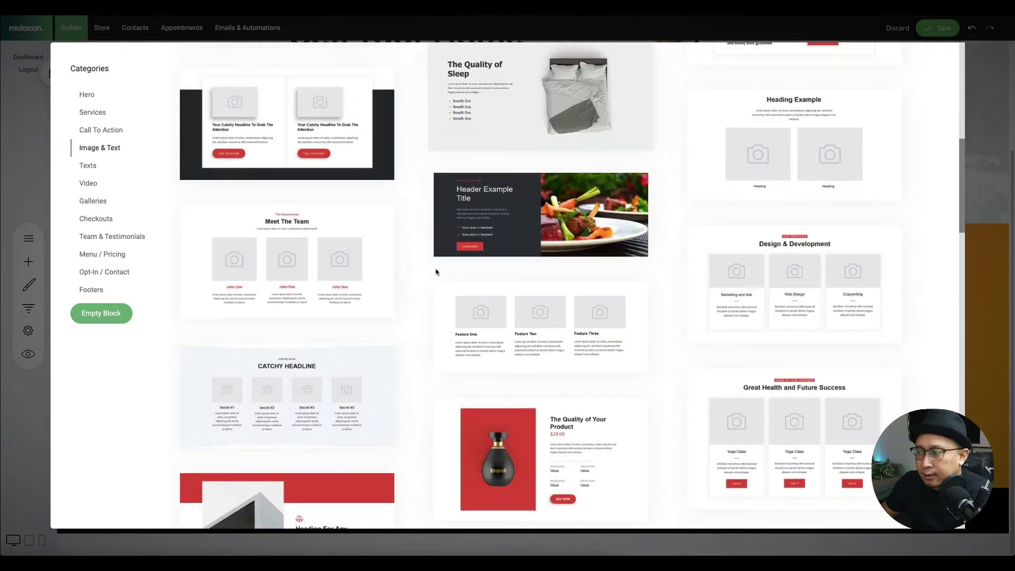
scroll(420, 272, "down", 1)
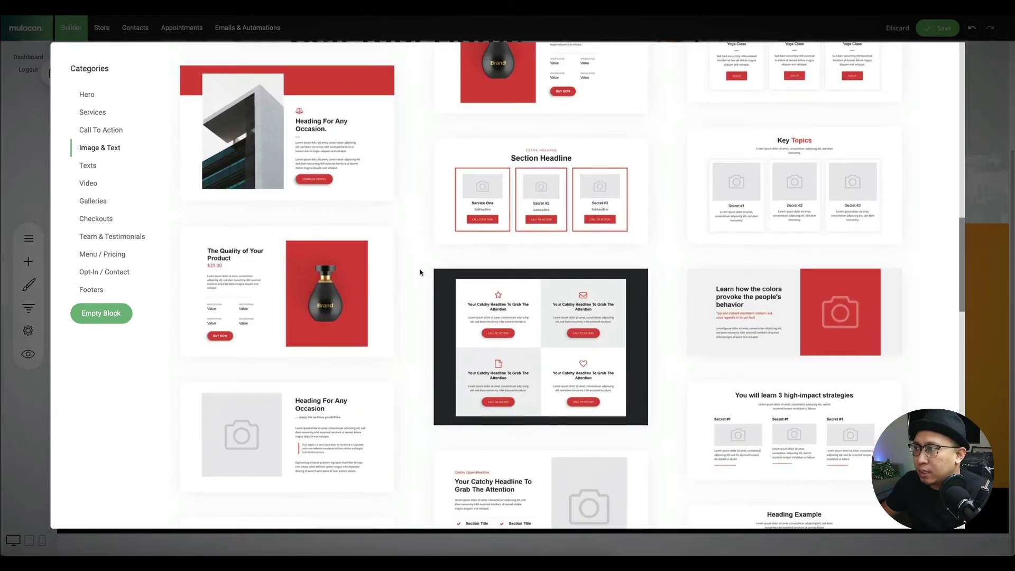
scroll(420, 273, "up", 2)
scroll(420, 273, "down", 3)
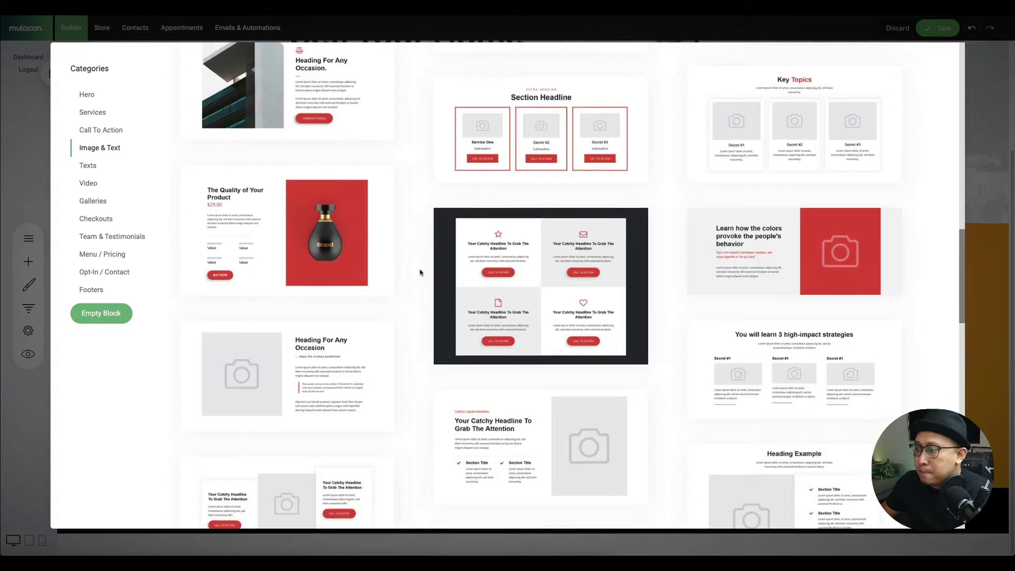
left_click(324, 349)
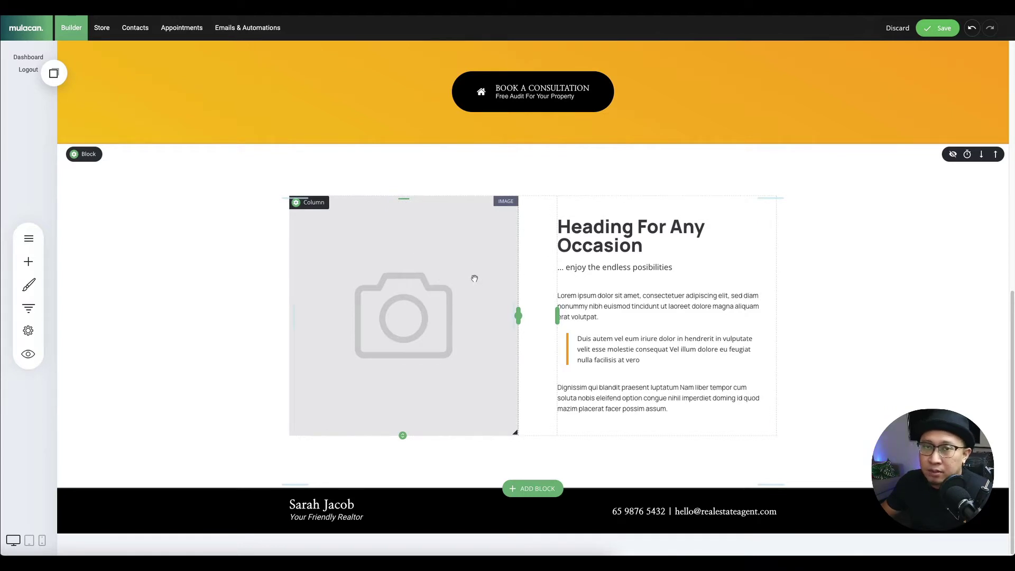
- Replace the new section's heading with '7 years experience in real estate'
left_click(612, 230)
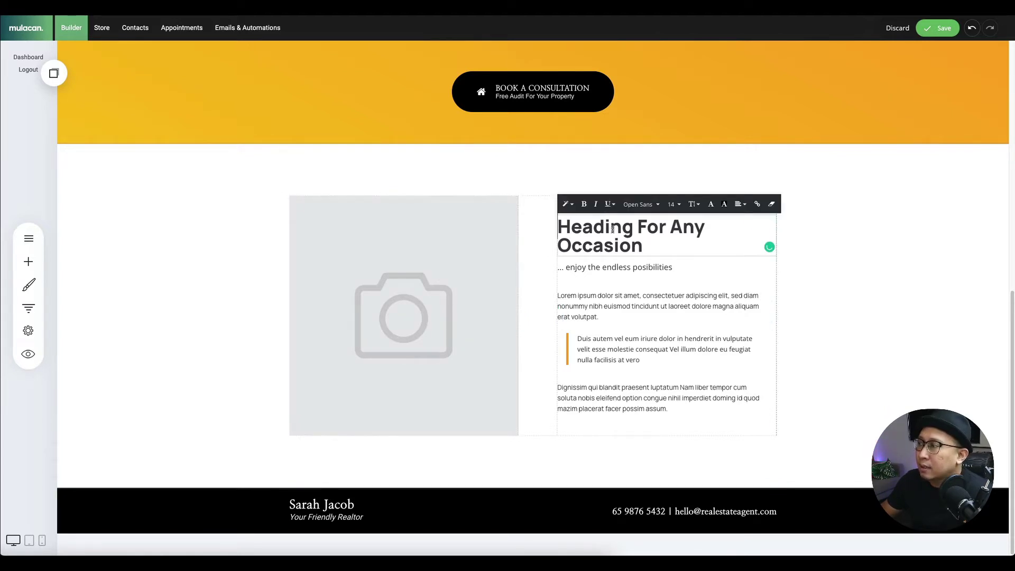
double_click(613, 230)
triple_click(613, 233)
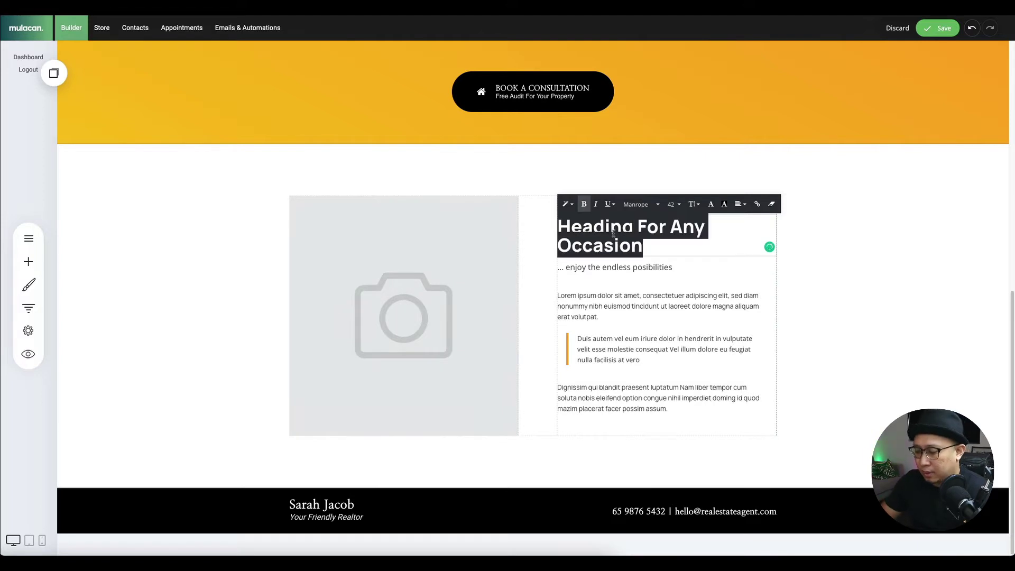
type("7 years")
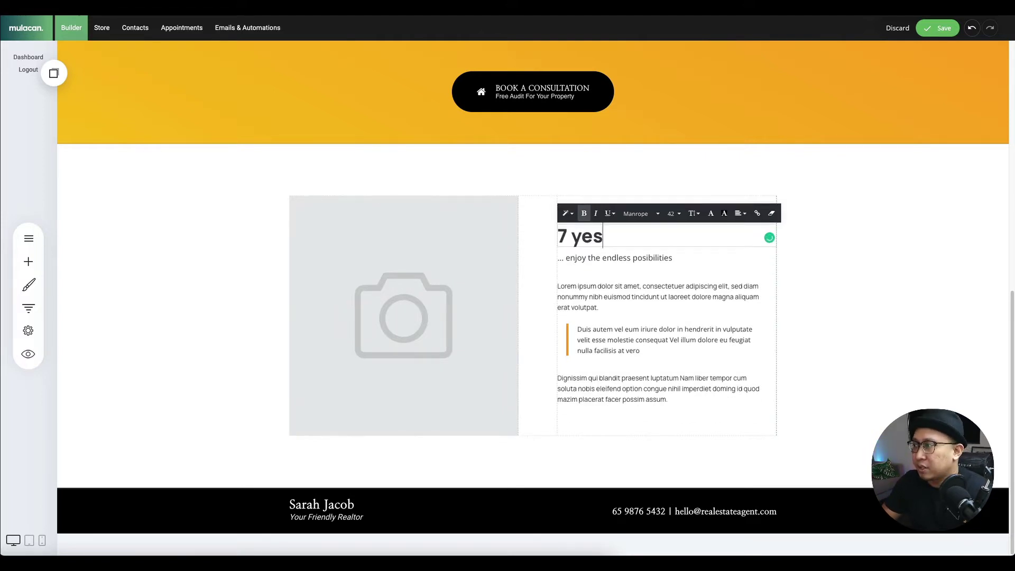
type(" exper")
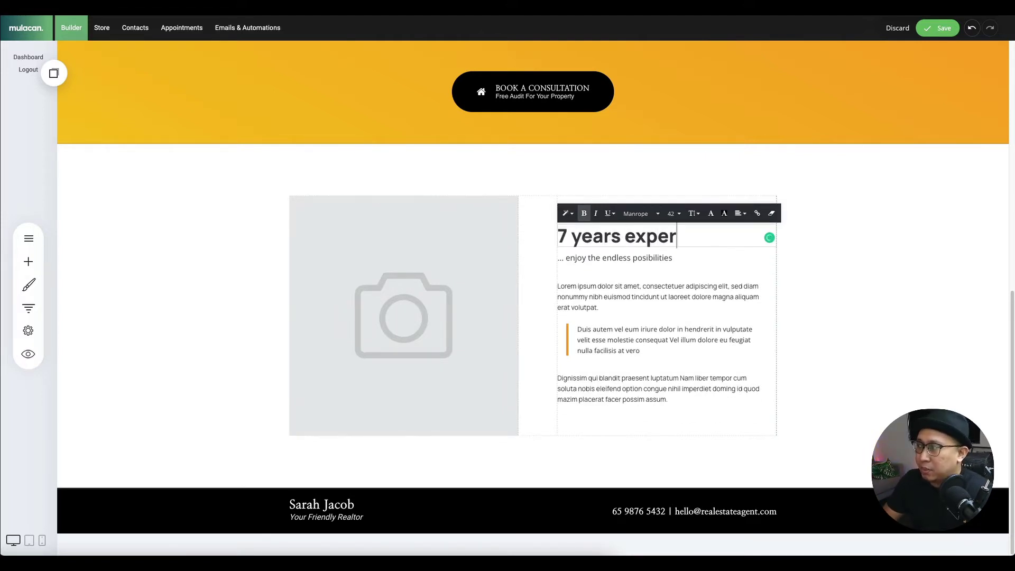
type("ience in ral")
type("al estate")
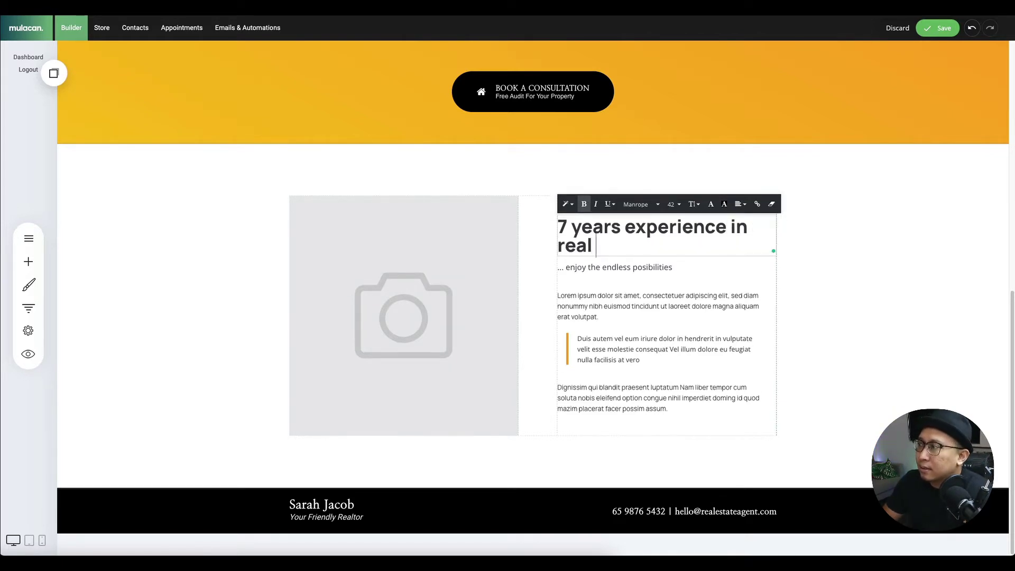
left_click(802, 267)
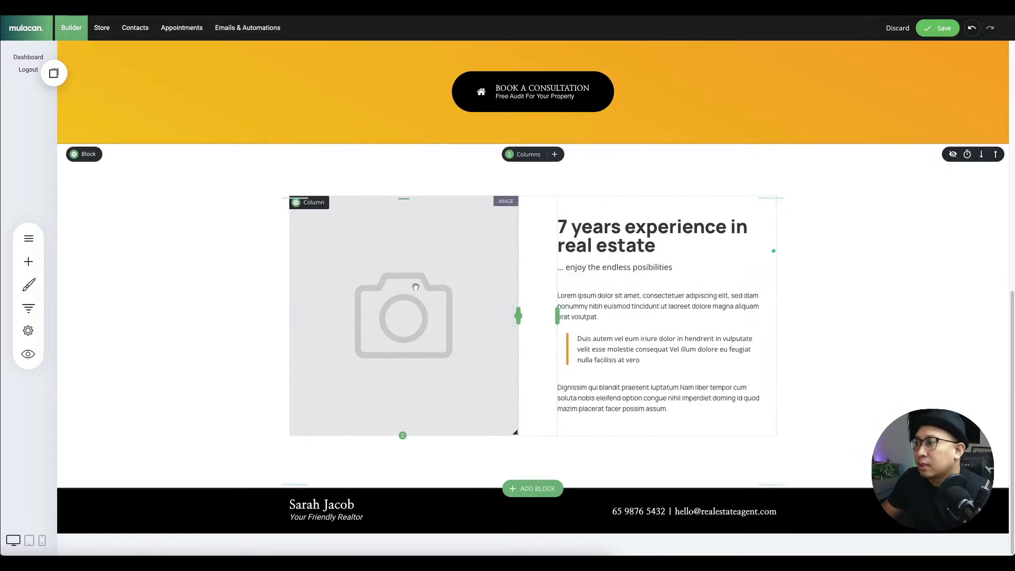
left_click(533, 487)
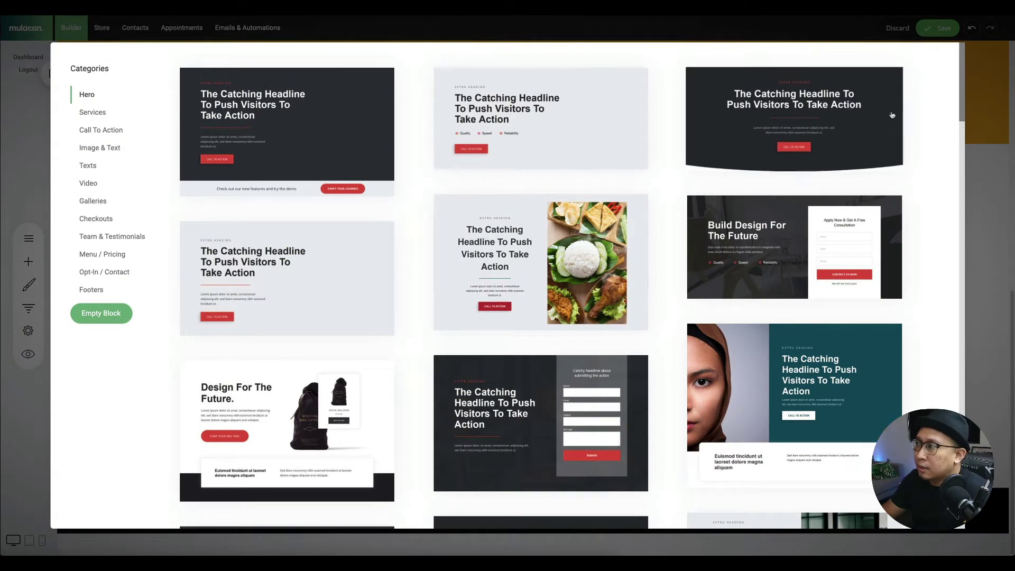
- Insert the Image & Text template 'Your Catchy Headline To Grab The Attention' below the 7-years section
left_click(975, 102)
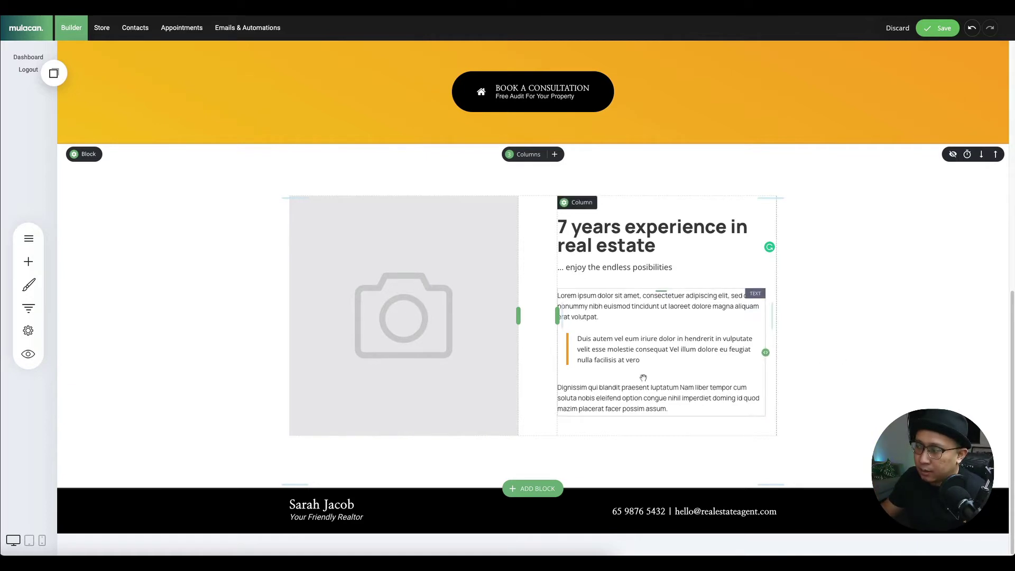
left_click(536, 488)
scroll(392, 328, "down", 12)
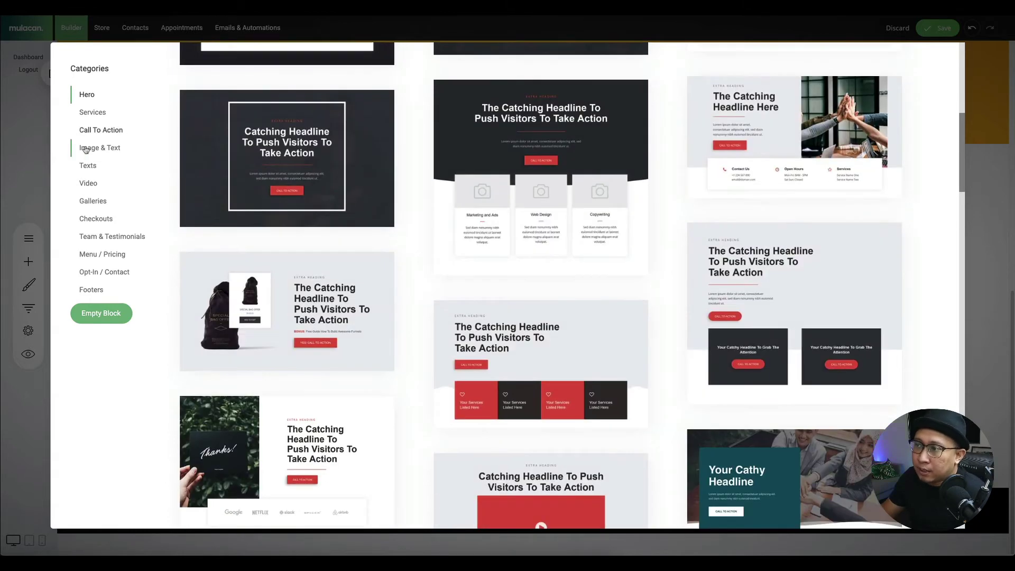
left_click(85, 150)
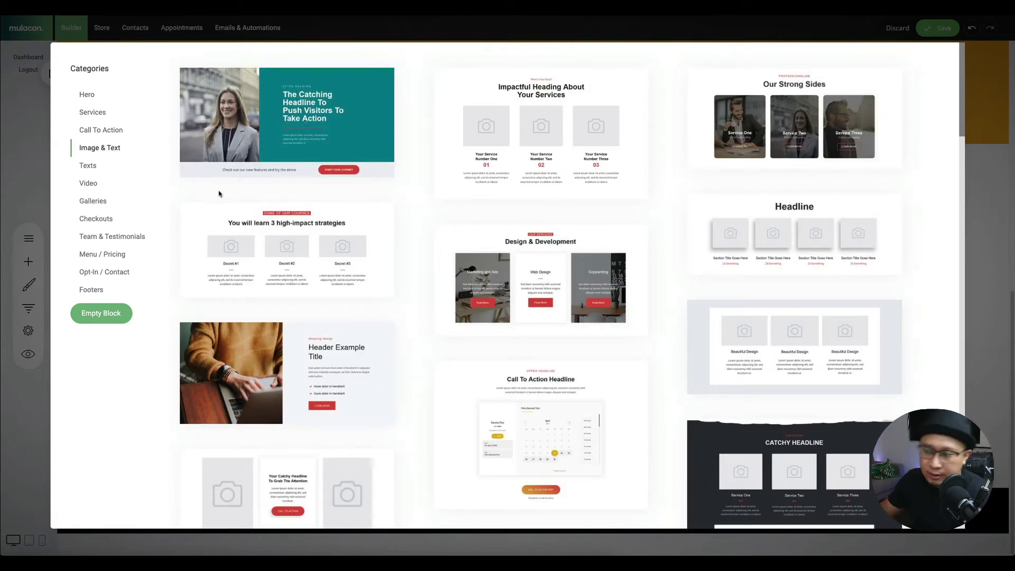
scroll(558, 296, "down", 10)
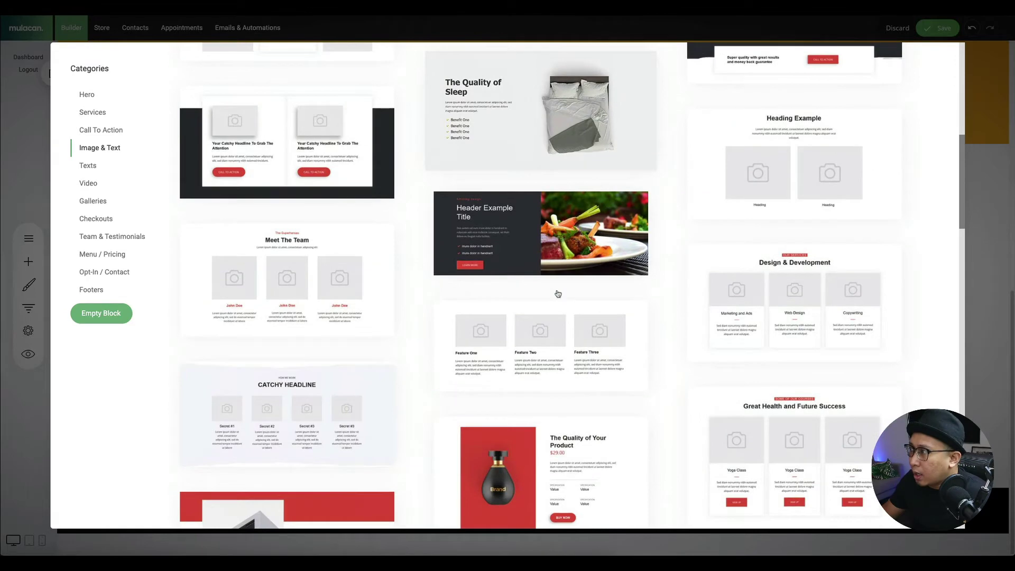
scroll(561, 238, "up", 1)
scroll(483, 178, "down", 8)
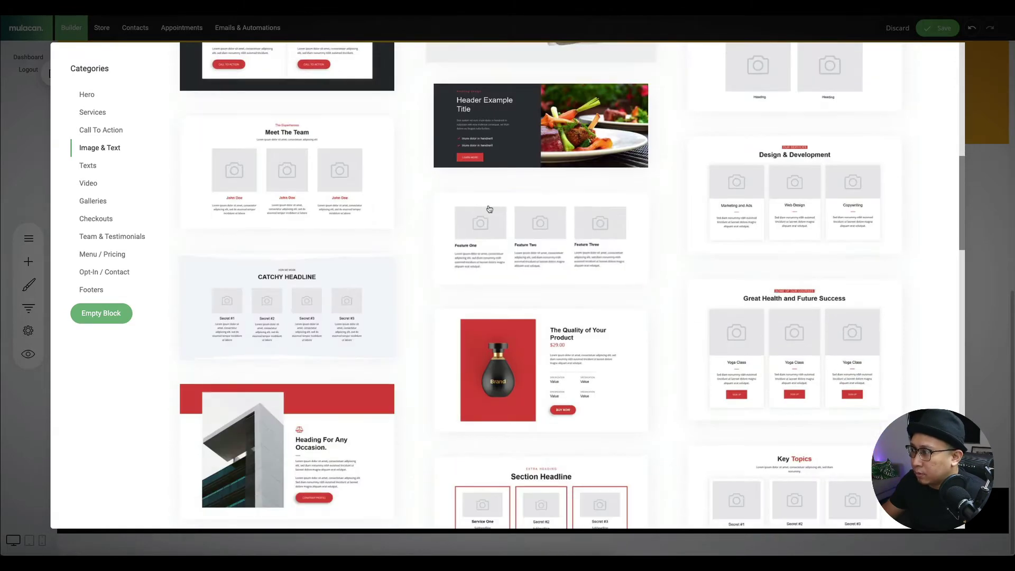
scroll(377, 223, "down", 3)
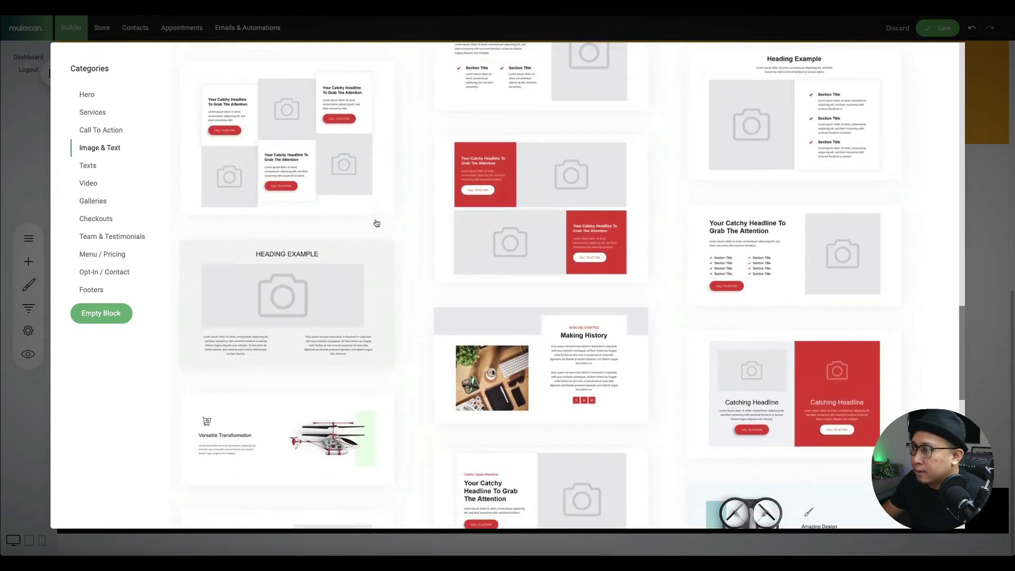
scroll(375, 223, "up", 2)
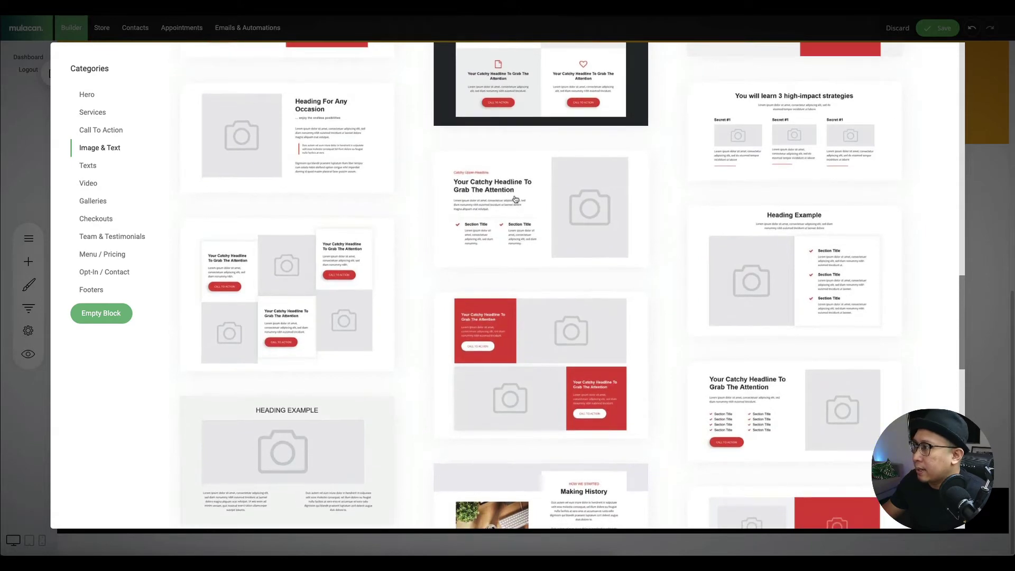
left_click(539, 199)
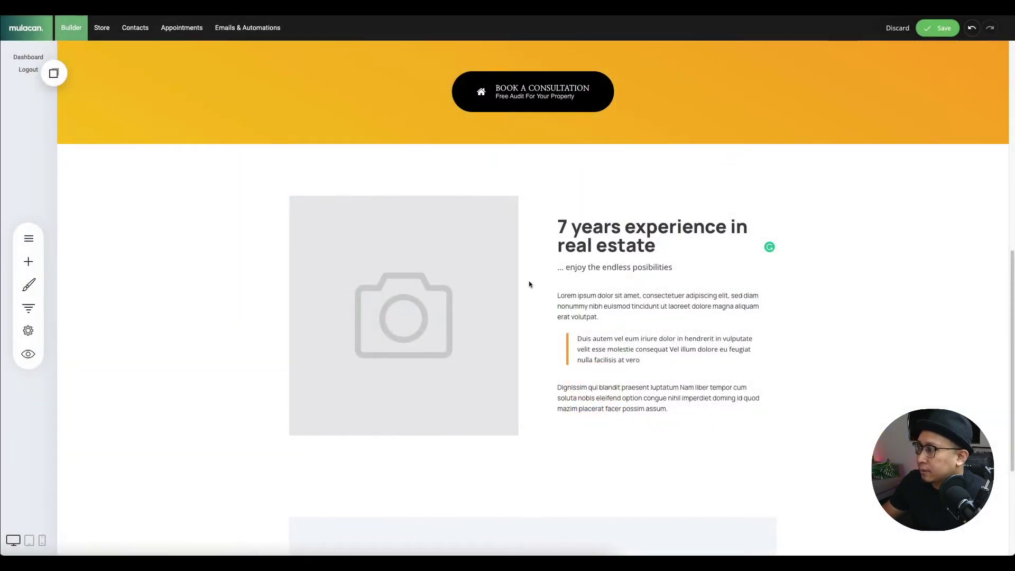
scroll(342, 304, "down", 6)
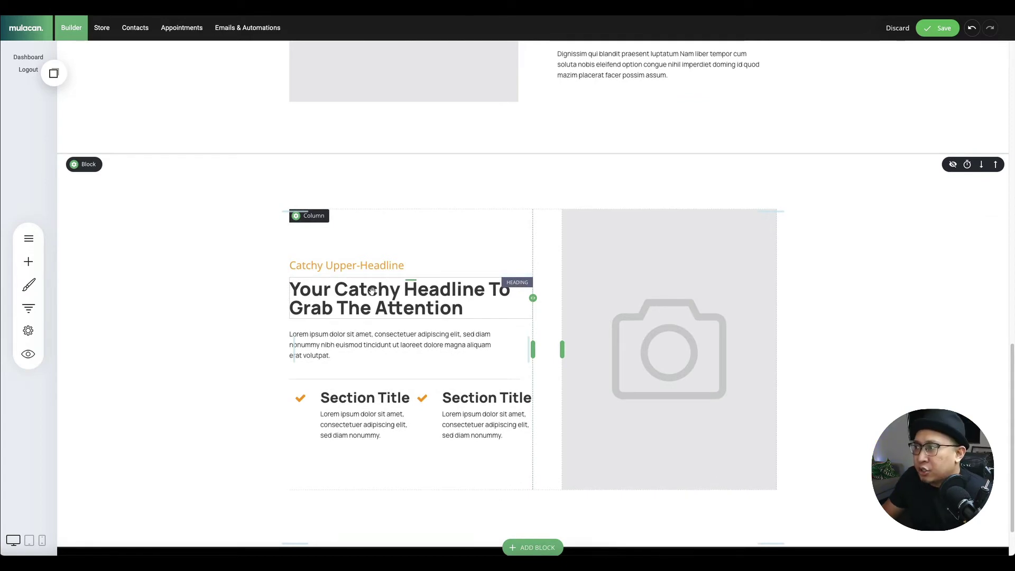
triple_click(372, 291)
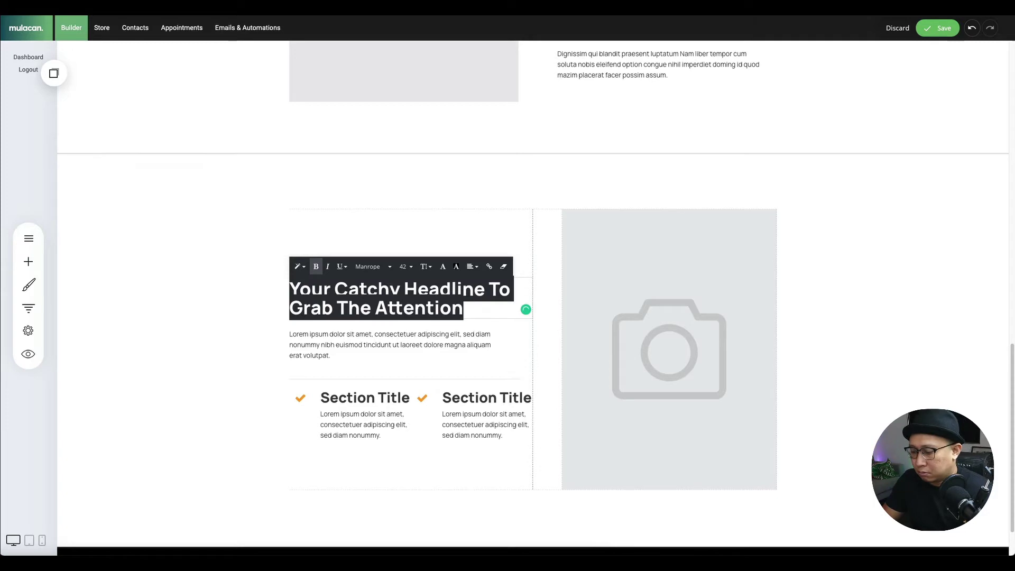
- Change the catchy placeholder headline to 'Fast and efficient response rate'
type("Satisfied")
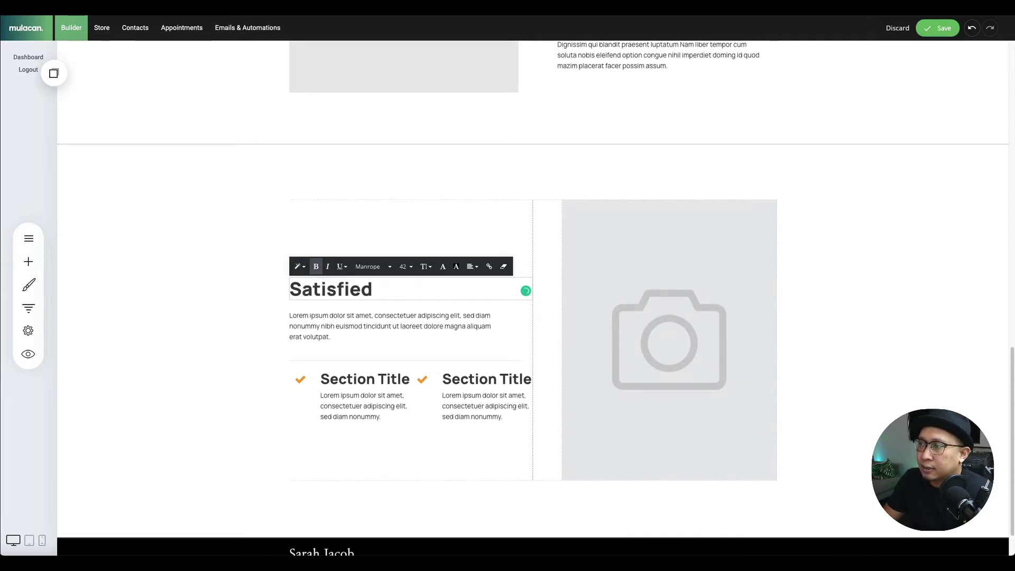
key("BackSpace")
key("BackSpace")
key("BackSpace")
key("BackSpace")
key("BackSpace")
key("BackSpace")
key("BackSpace")
key("BackSpace")
key("BackSpace")
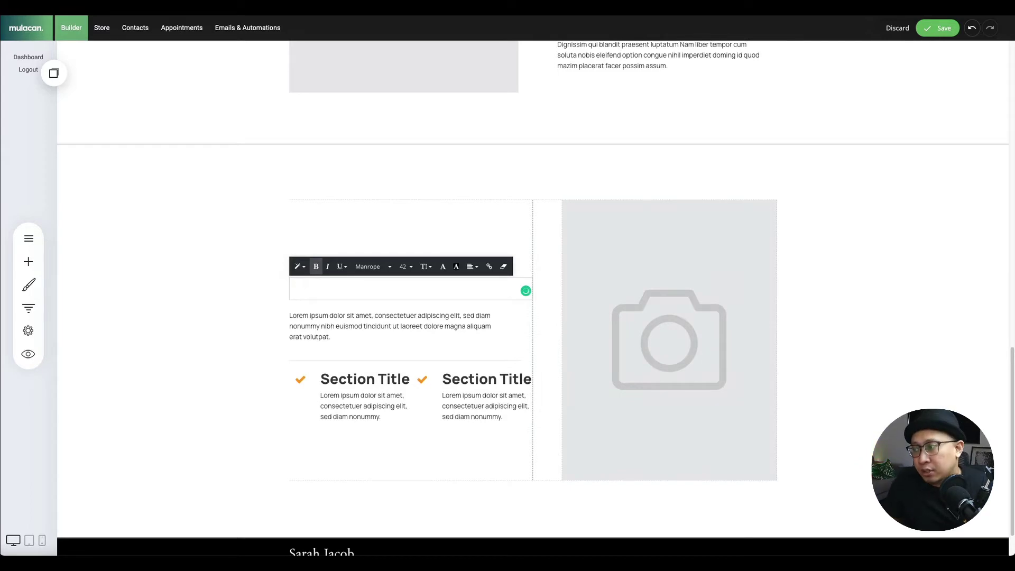
type("Fast and eff")
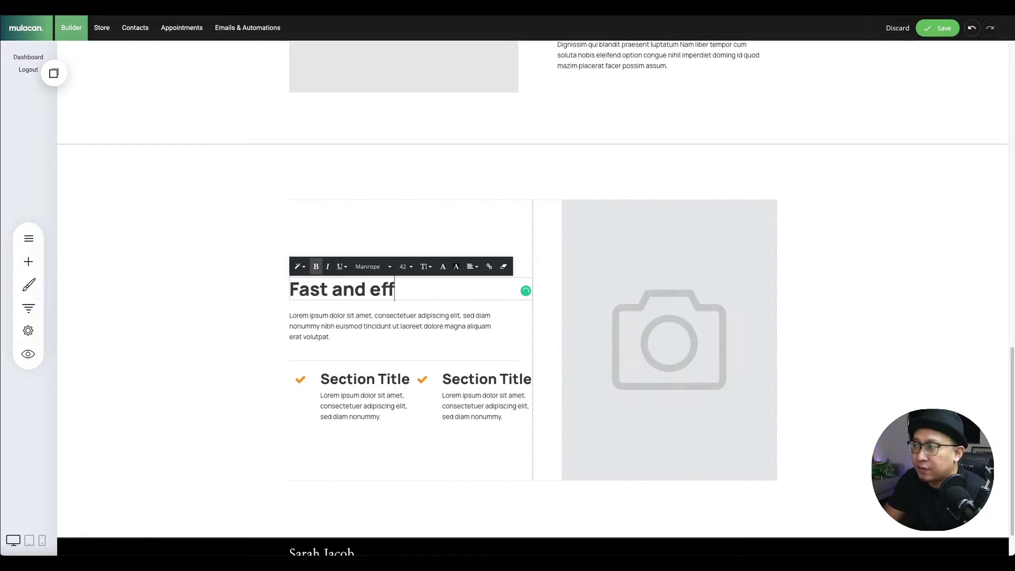
type("icient")
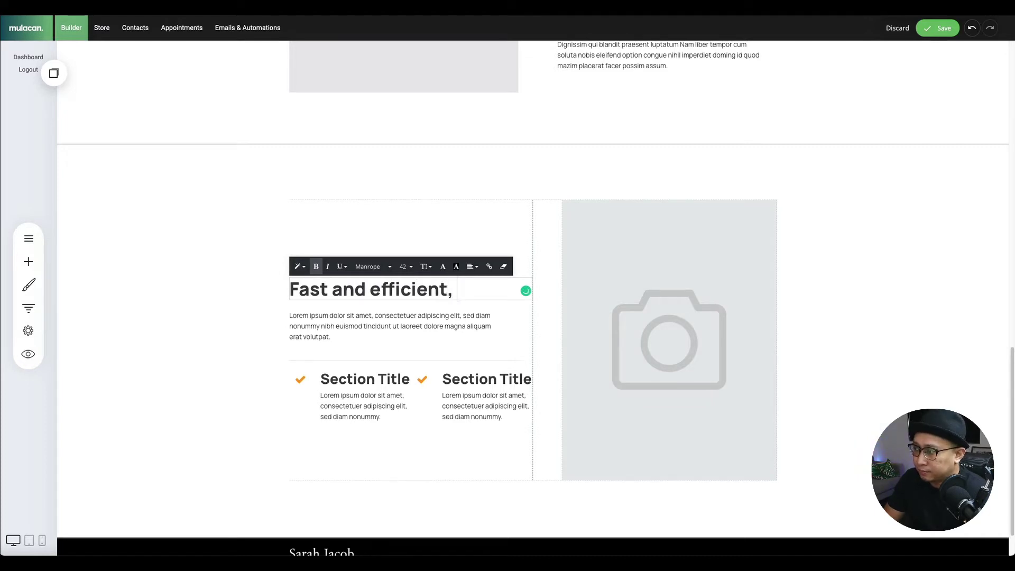
type(" response rate")
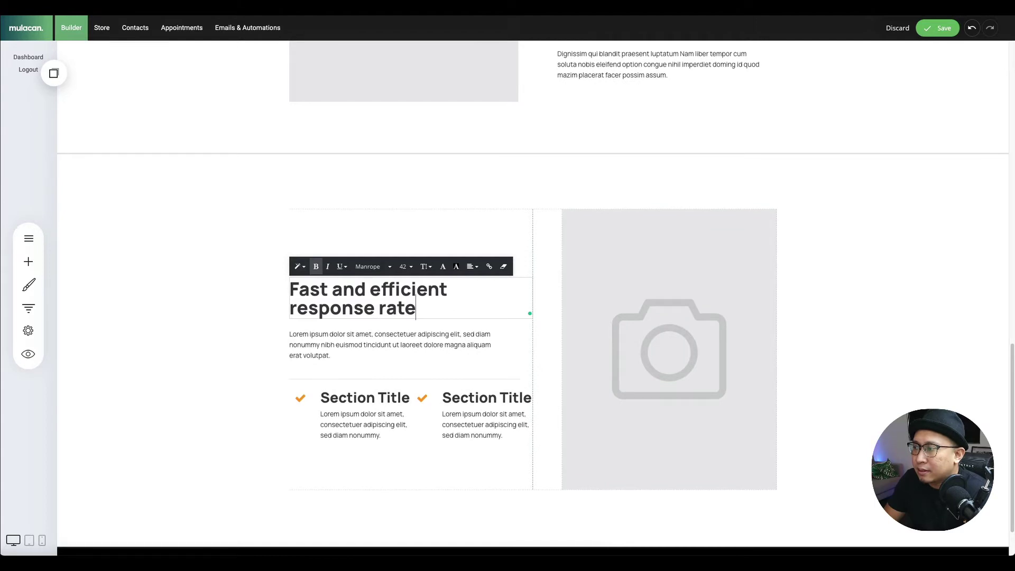
left_click(596, 316)
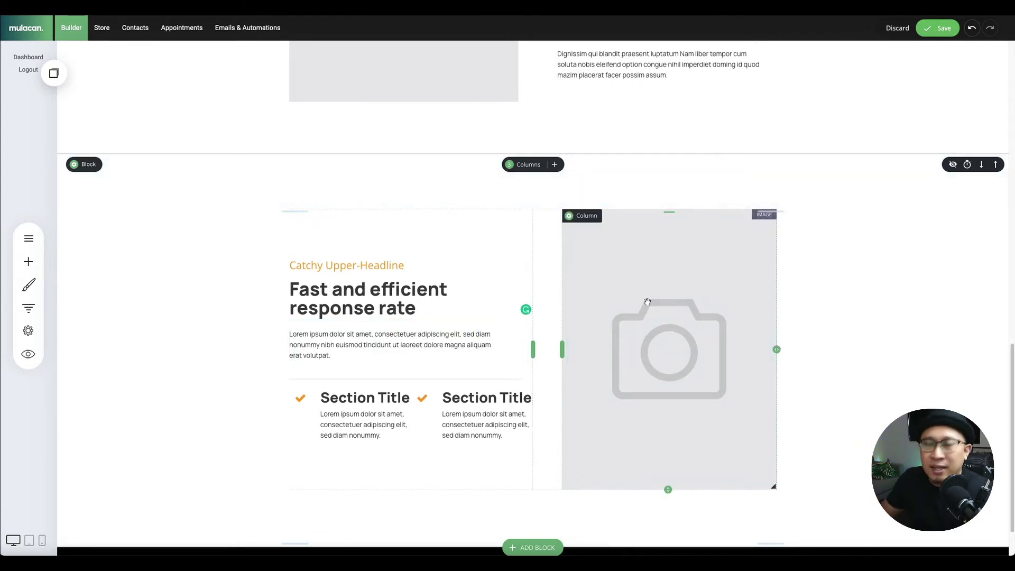
- Scroll to the bottom of the response-rate section and open the block template gallery
scroll(920, 362, "up", 5)
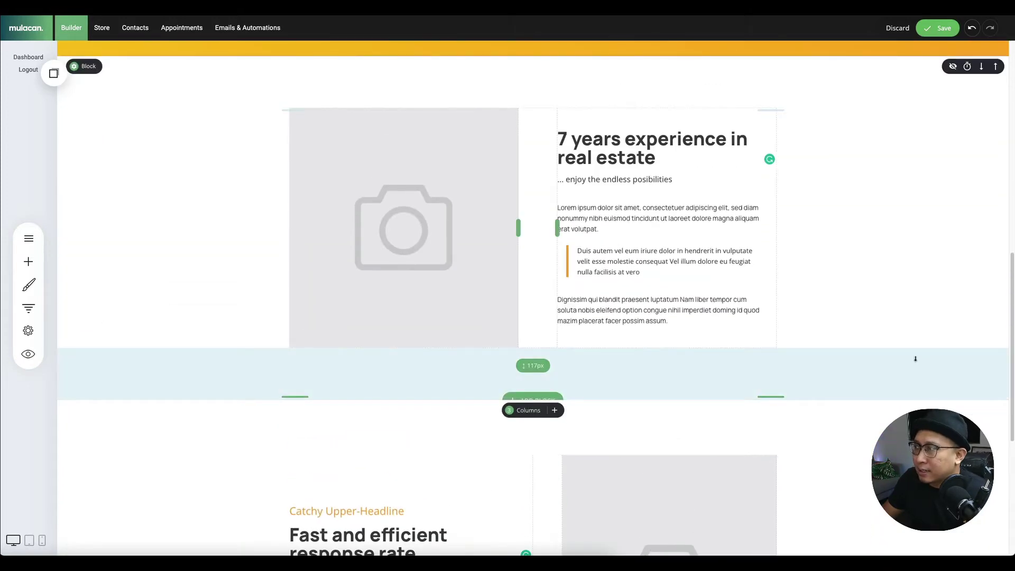
scroll(916, 359, "down", 6)
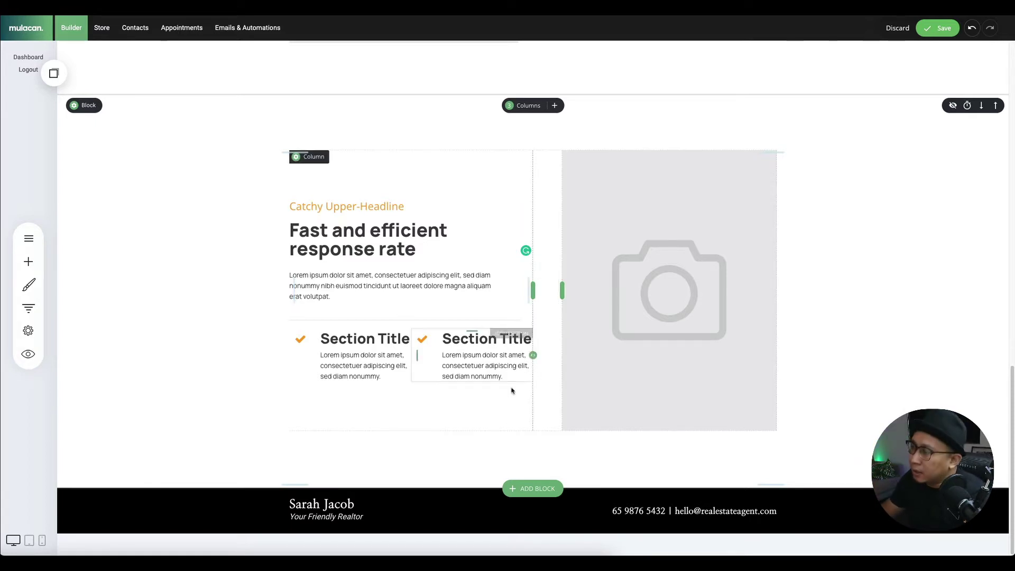
left_click(546, 483)
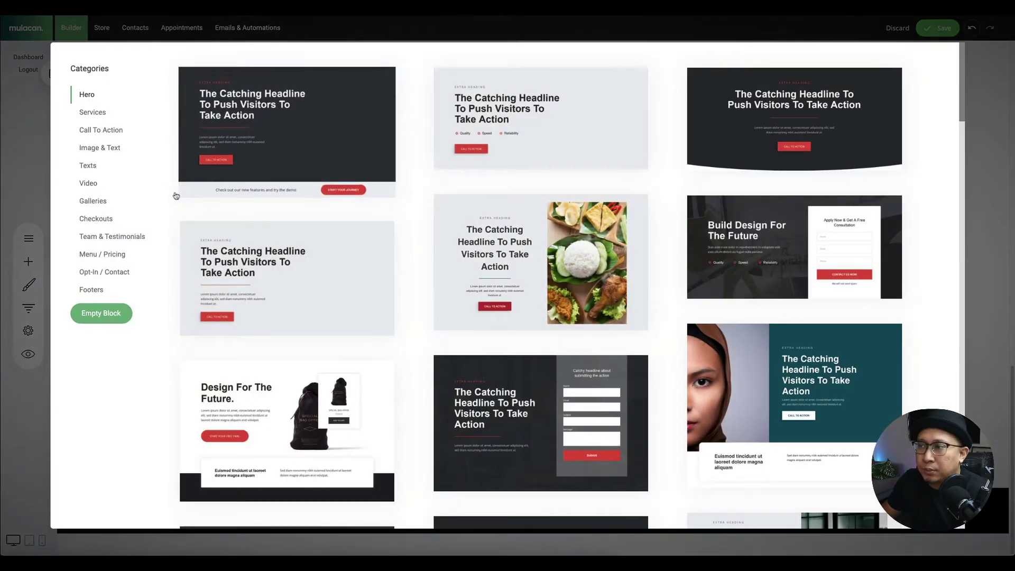
- Insert the Team & Testimonials template 'What Our Customers Are Saying' after the response-rate section
left_click(108, 237)
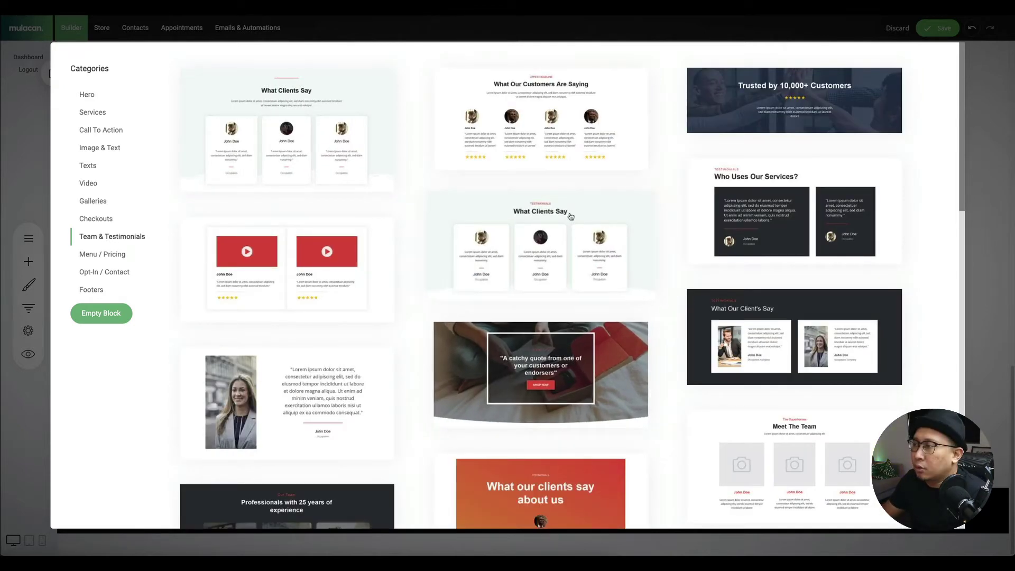
scroll(431, 143, "down", 3)
scroll(373, 134, "down", 2)
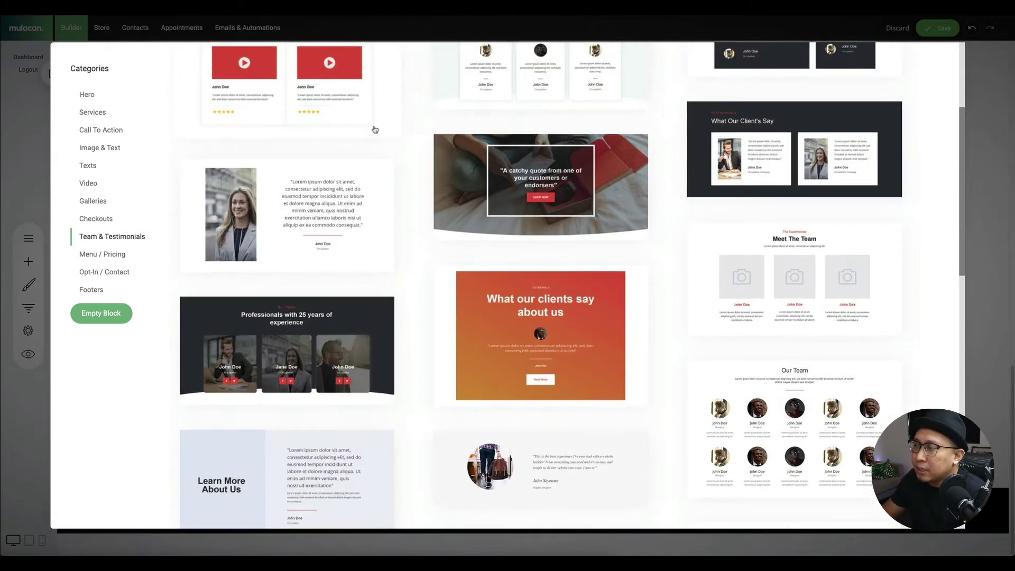
scroll(381, 132, "up", 4)
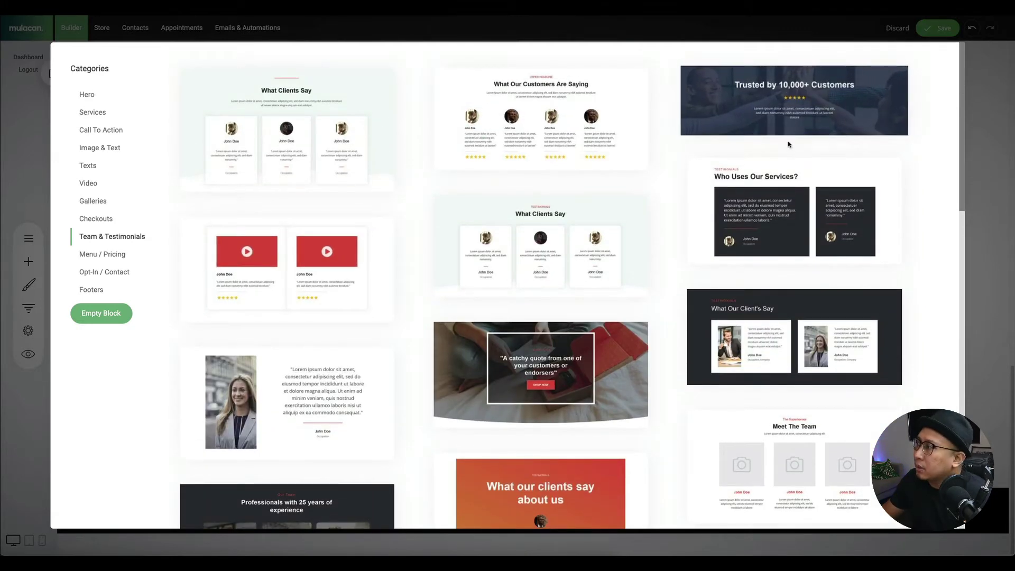
left_click(529, 135)
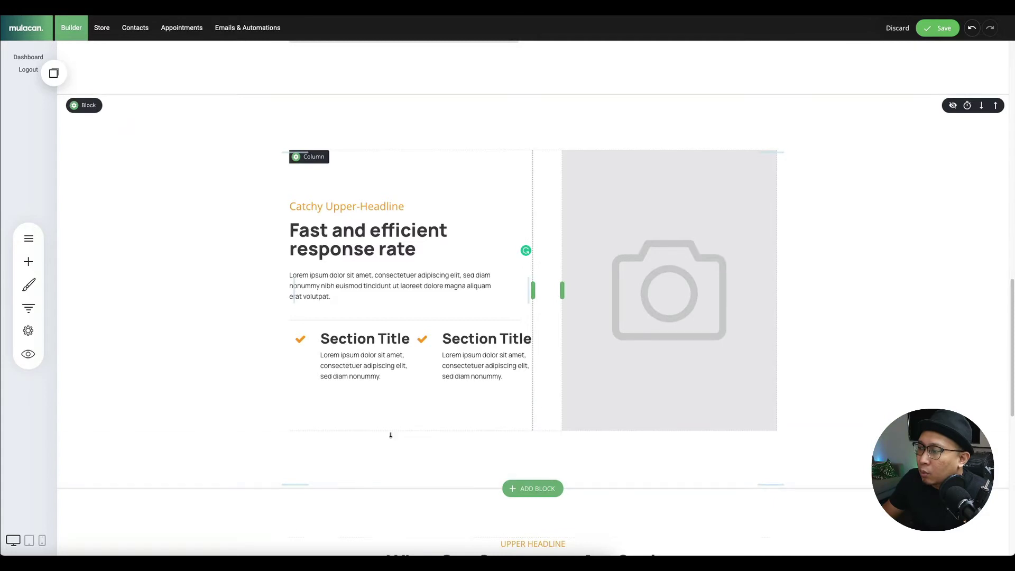
- Retitle the testimonials headline above the four cards to '2000+ Satisfied Clients'
left_click(527, 243)
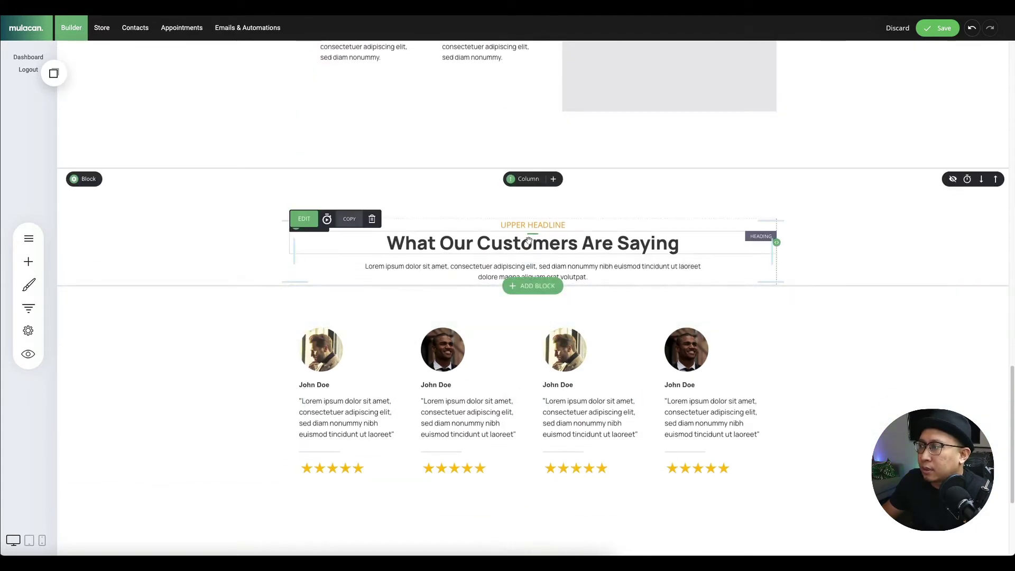
left_click(527, 243)
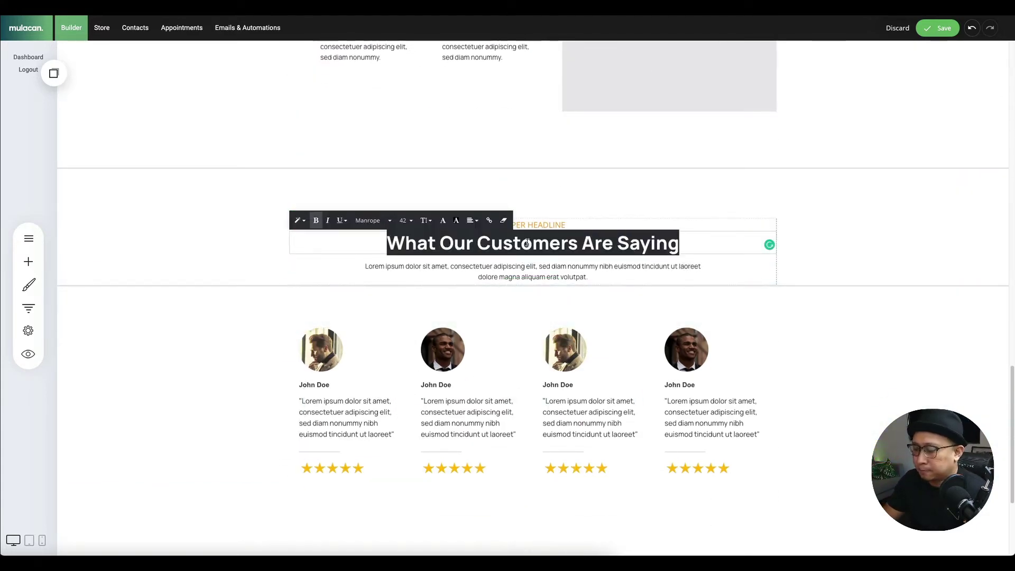
type("Satisf")
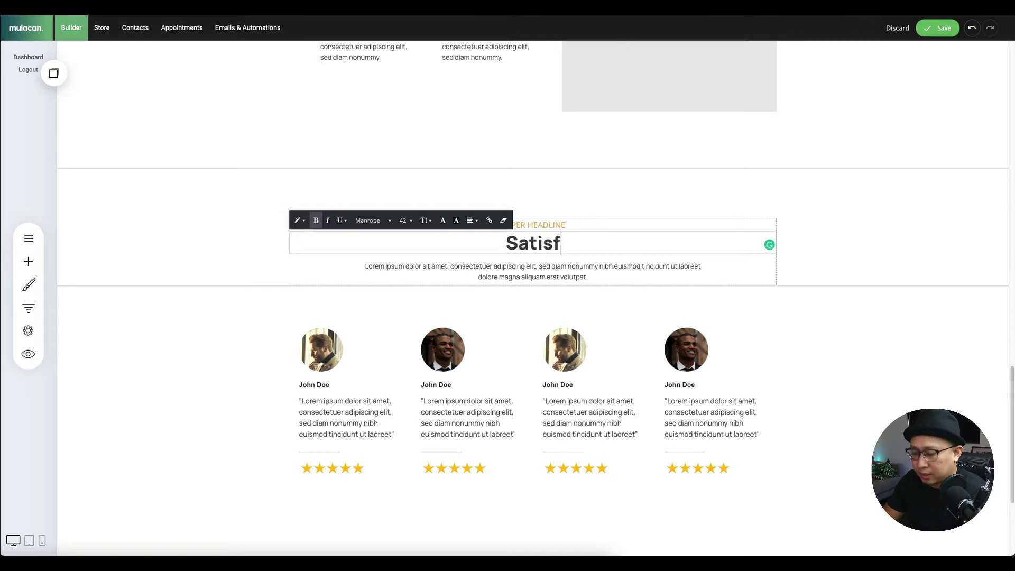
type("ied Clients")
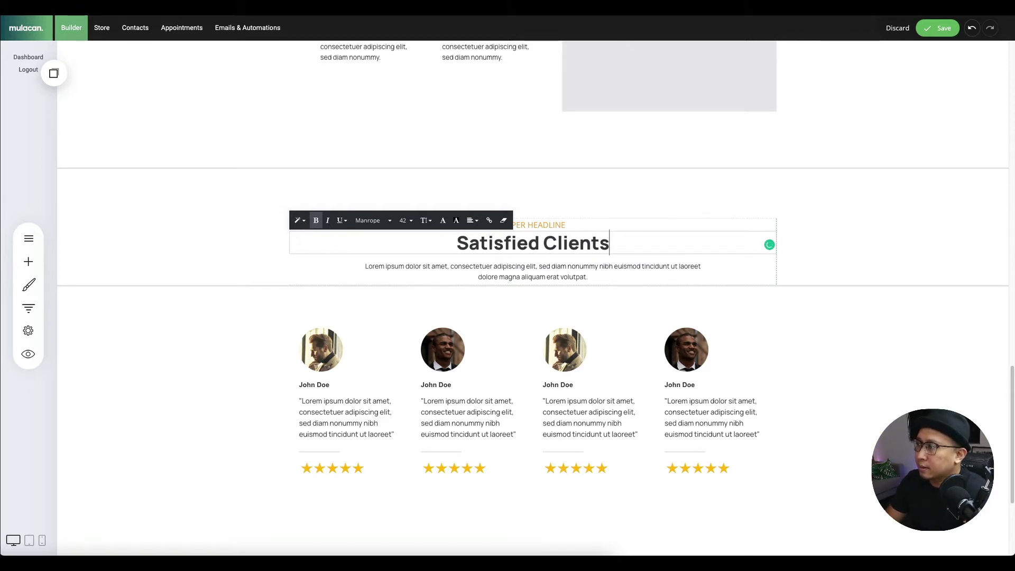
left_click(457, 244)
type("2000")
key("BackSpace")
type("+")
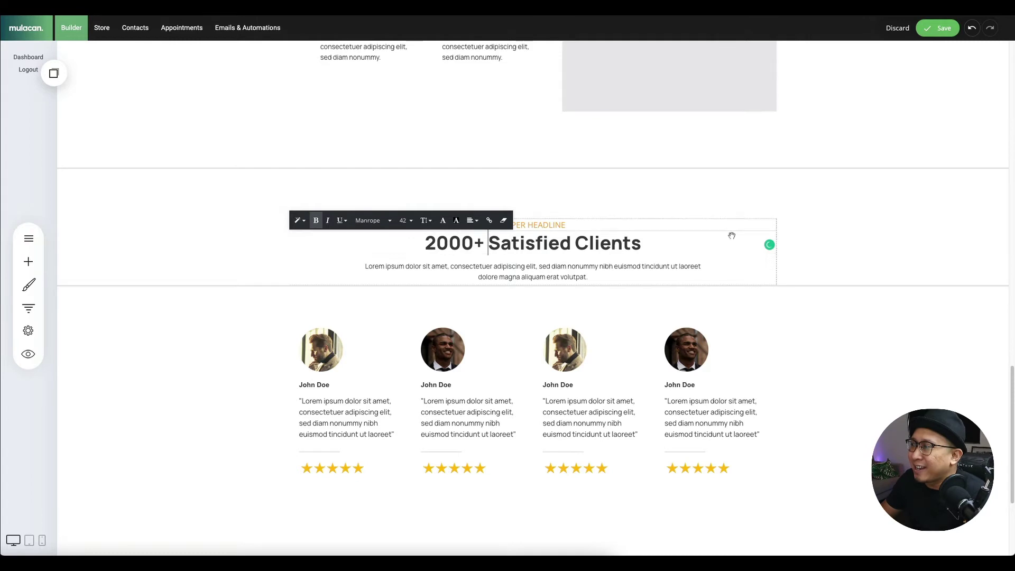
left_click(866, 249)
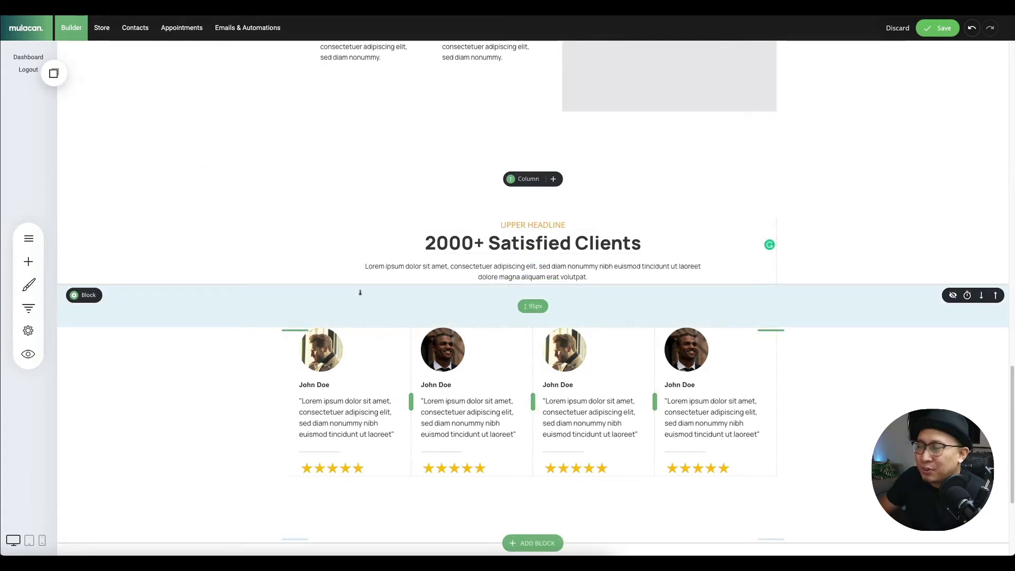
- Open the Saved Blocks & Elements panel showing the copied containers and button
scroll(365, 299, "down", 3)
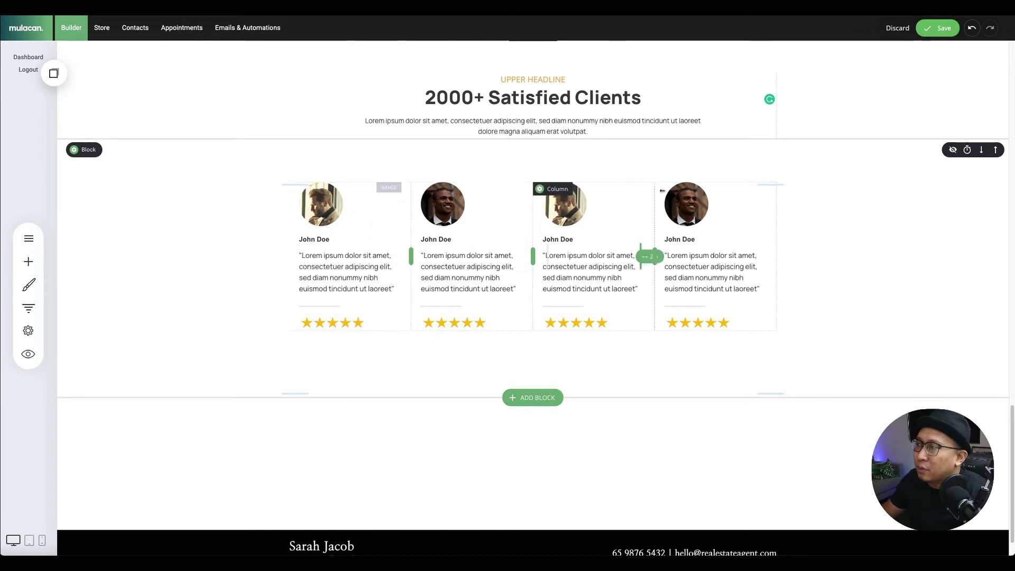
mouse_move(85, 152)
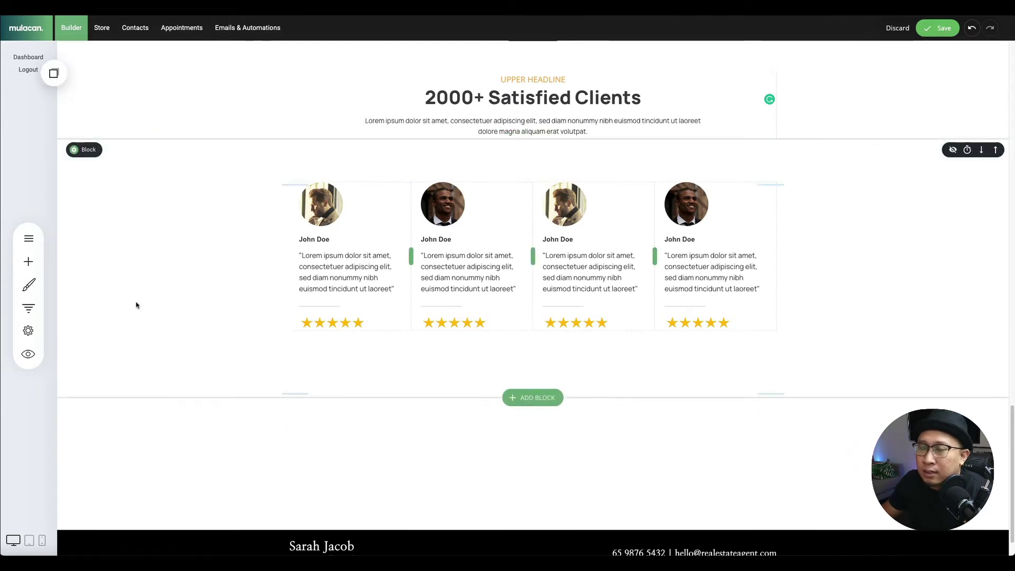
left_click(54, 73)
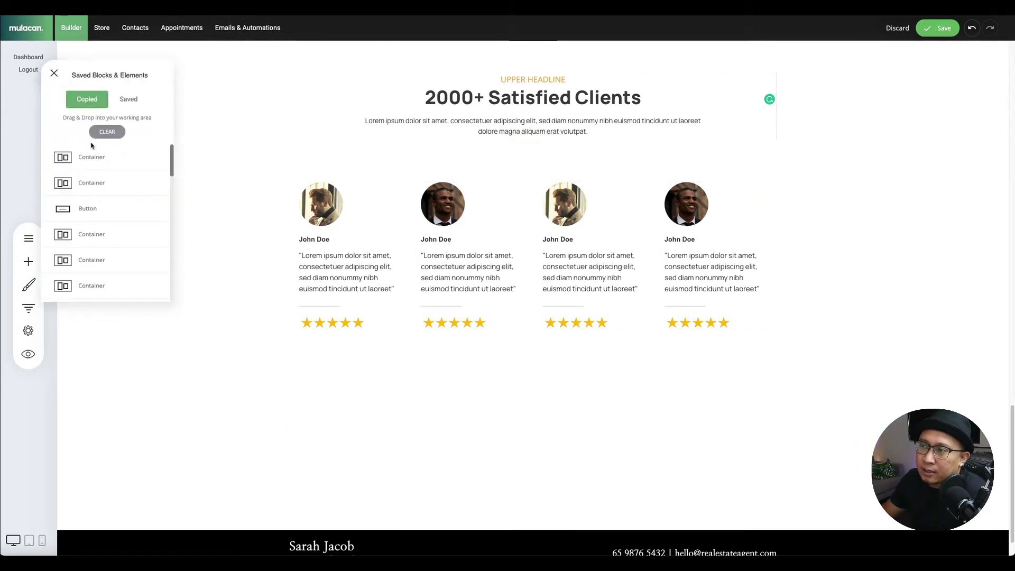
- Place the copied four-card testimonial container below the first row and shrink the padding between them
left_click_drag(92, 159, 393, 363)
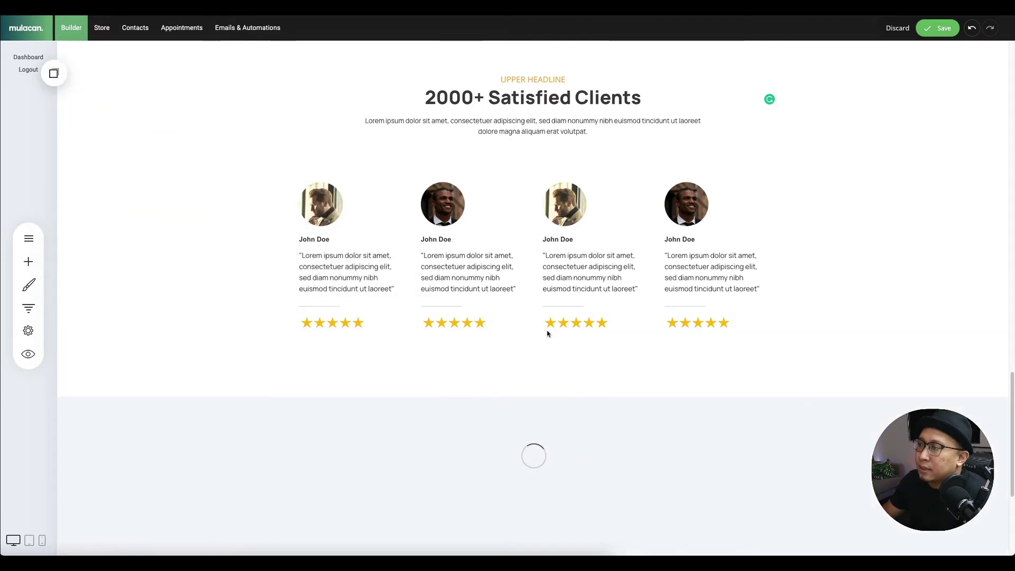
scroll(461, 351, "down", 2)
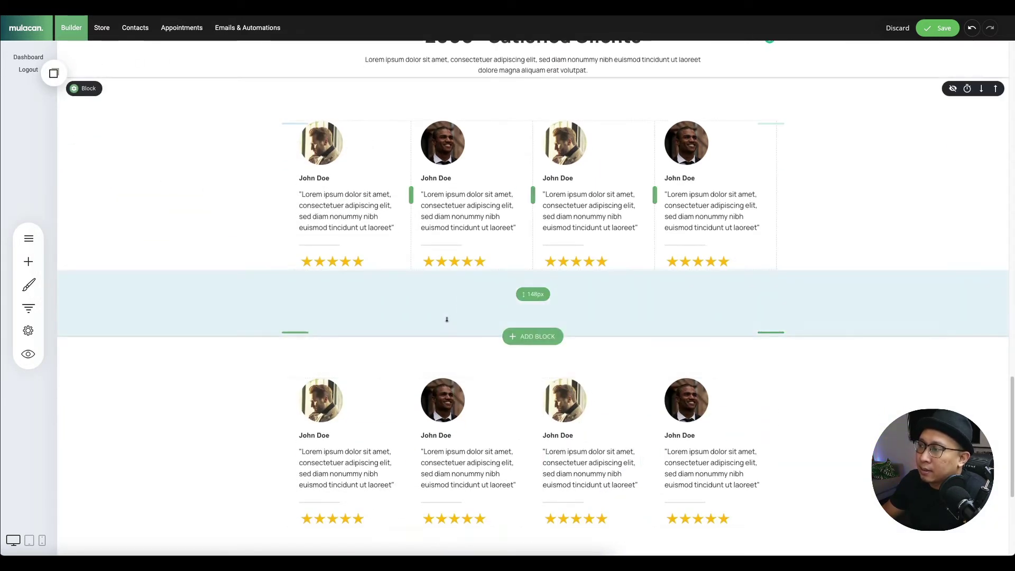
left_click_drag(447, 319, 451, 263)
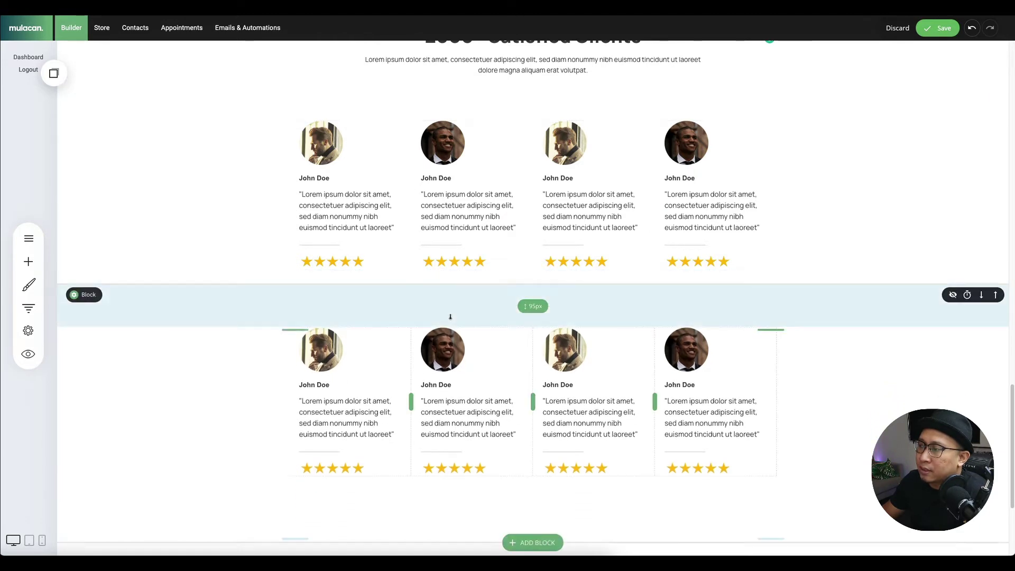
left_click_drag(452, 299, 452, 293)
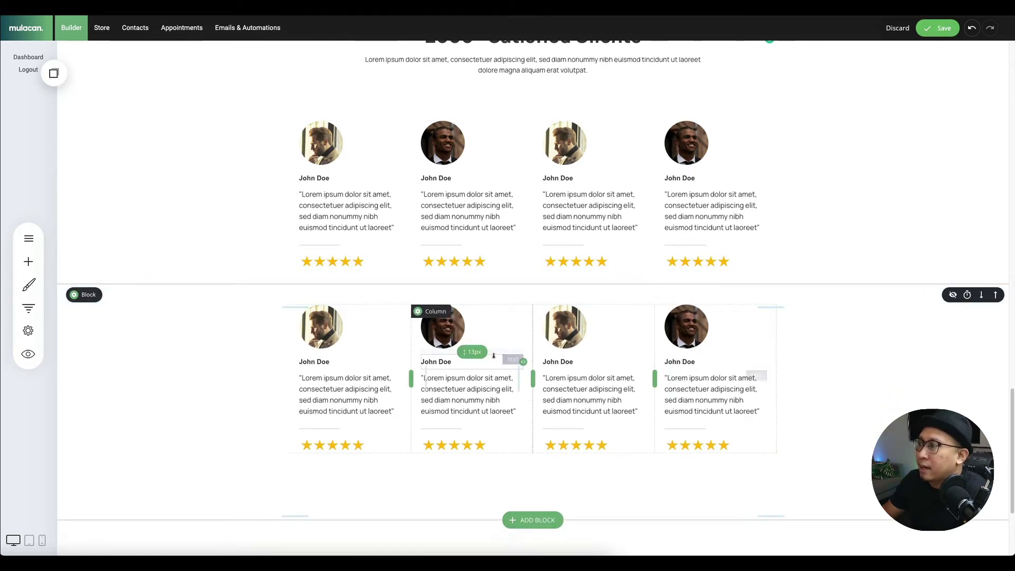
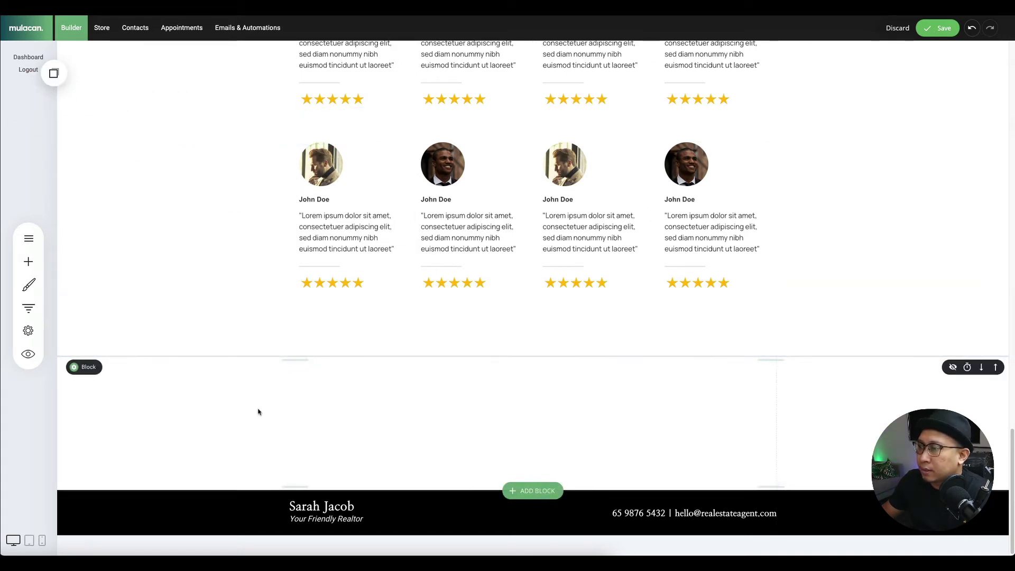
- Place the saved Book a Consultation button below the testimonials and add a Spacer beside it
left_click(53, 73)
left_click_drag(103, 162, 615, 380)
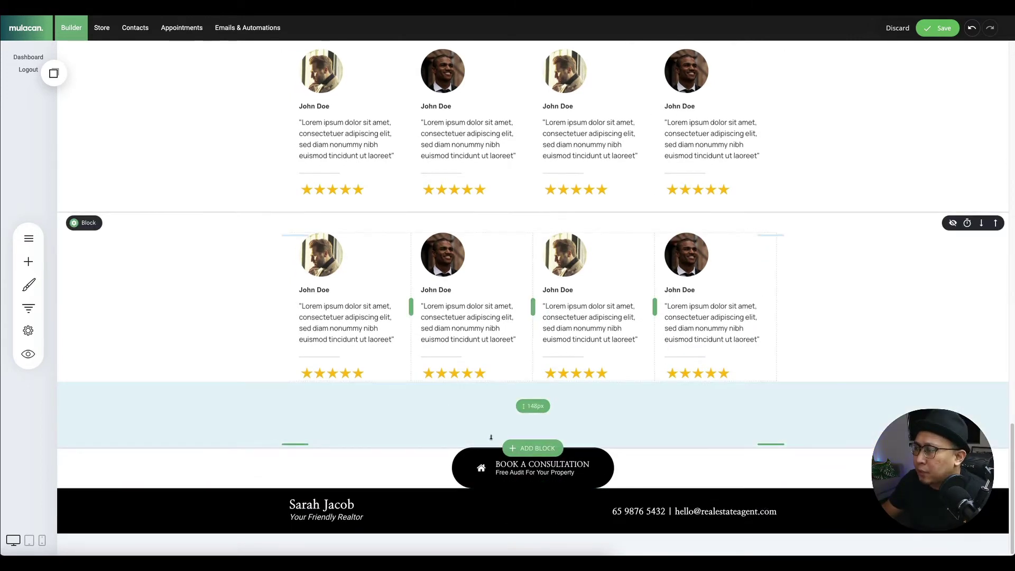
left_click(24, 263)
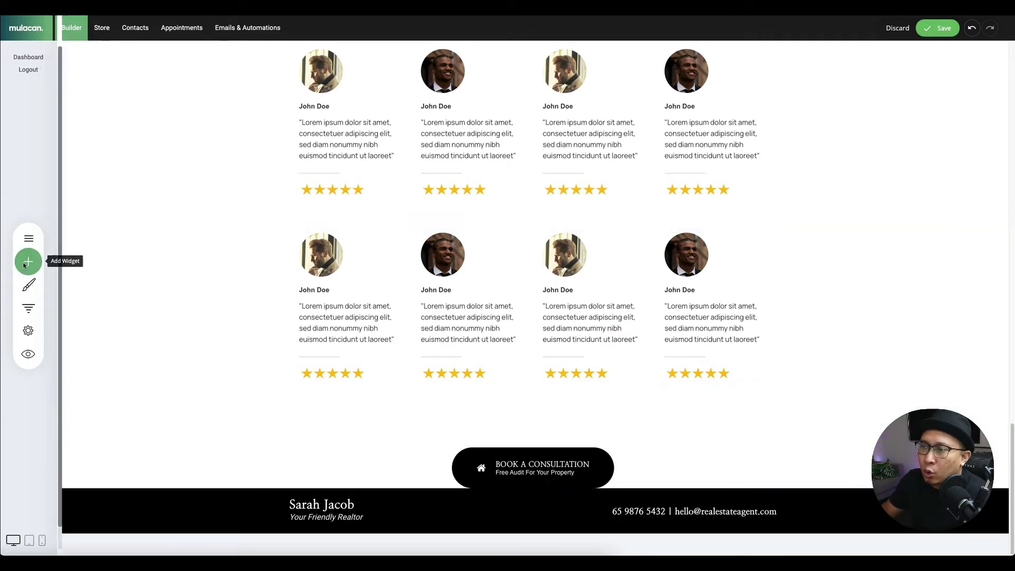
left_click_drag(132, 191, 566, 490)
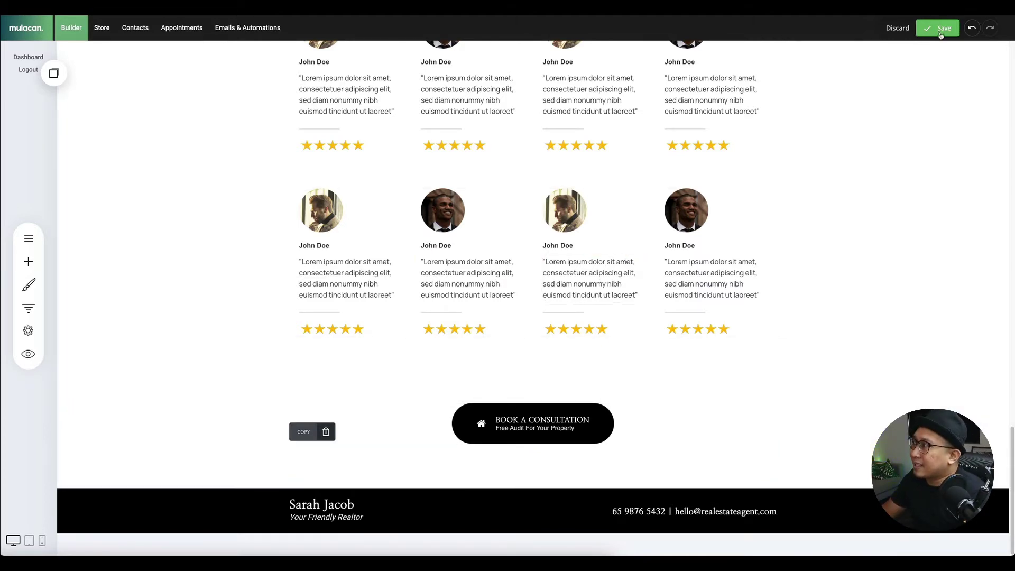
- Save the real estate page changes and review the result
left_click(935, 50)
scroll(714, 251, "up", 15)
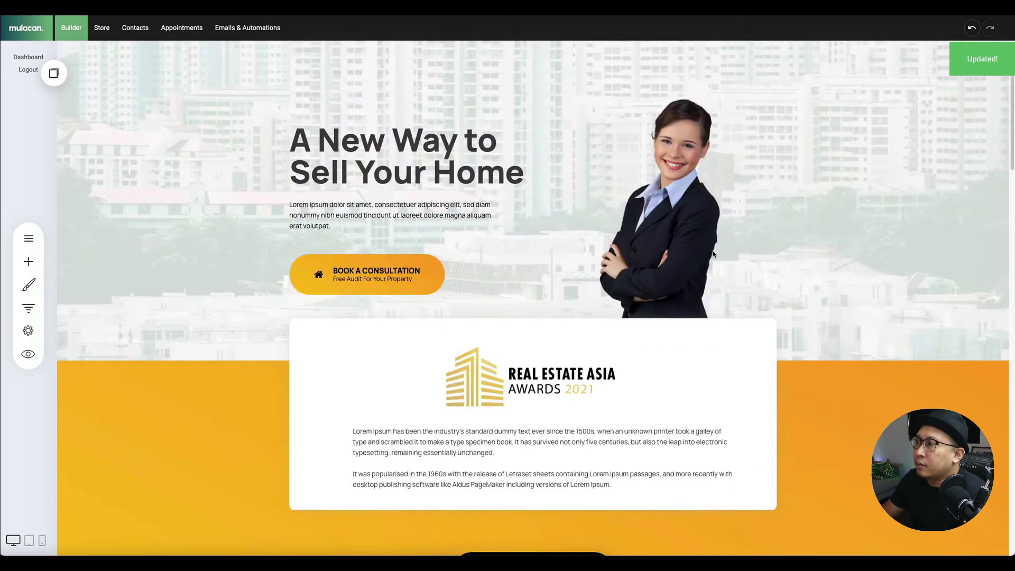
scroll(713, 256, "down", 20)
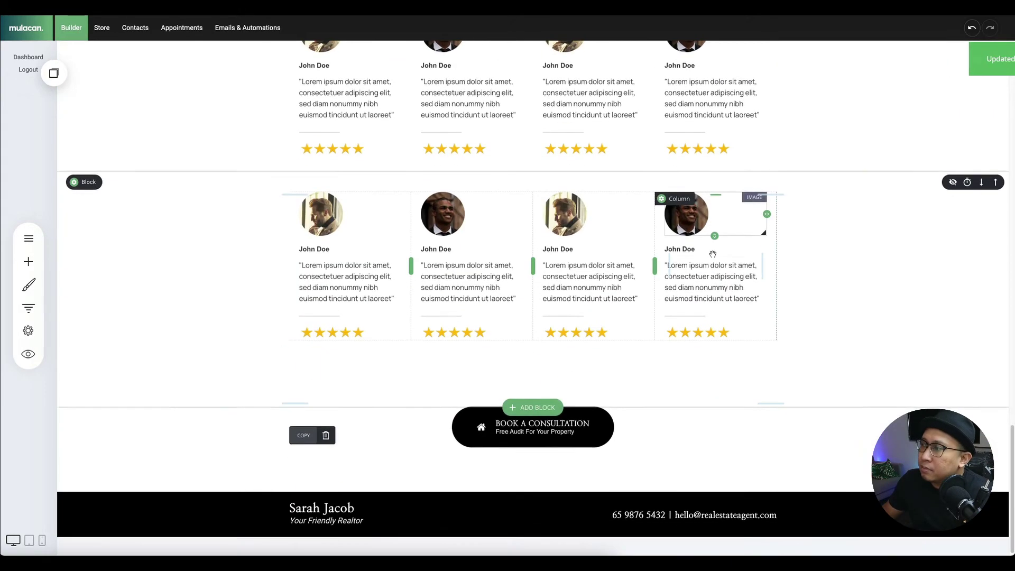
scroll(711, 252, "up", 8)
scroll(711, 253, "up", 8)
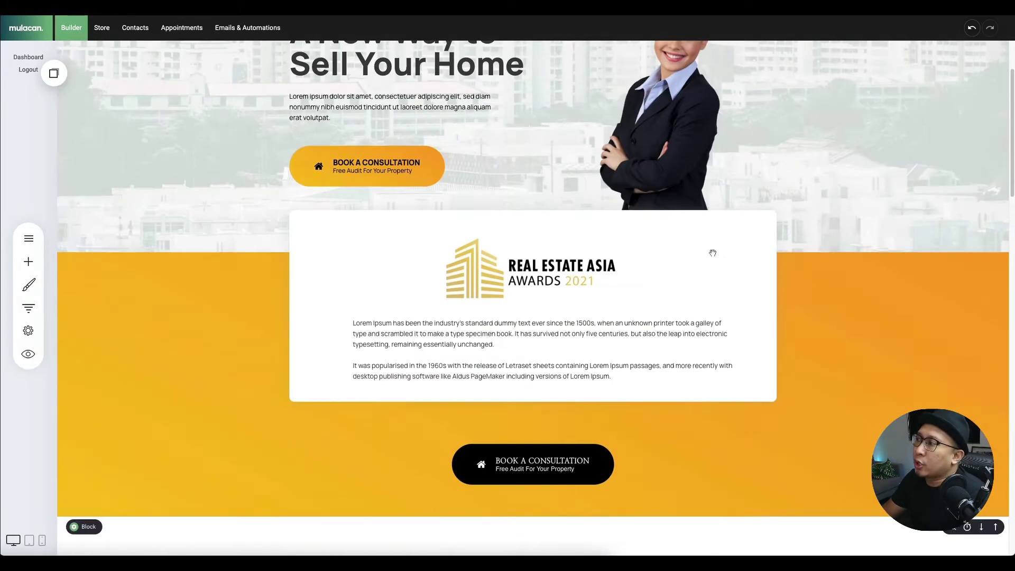
- Add a new Popup step to the Real Estate funnel
left_click(33, 310)
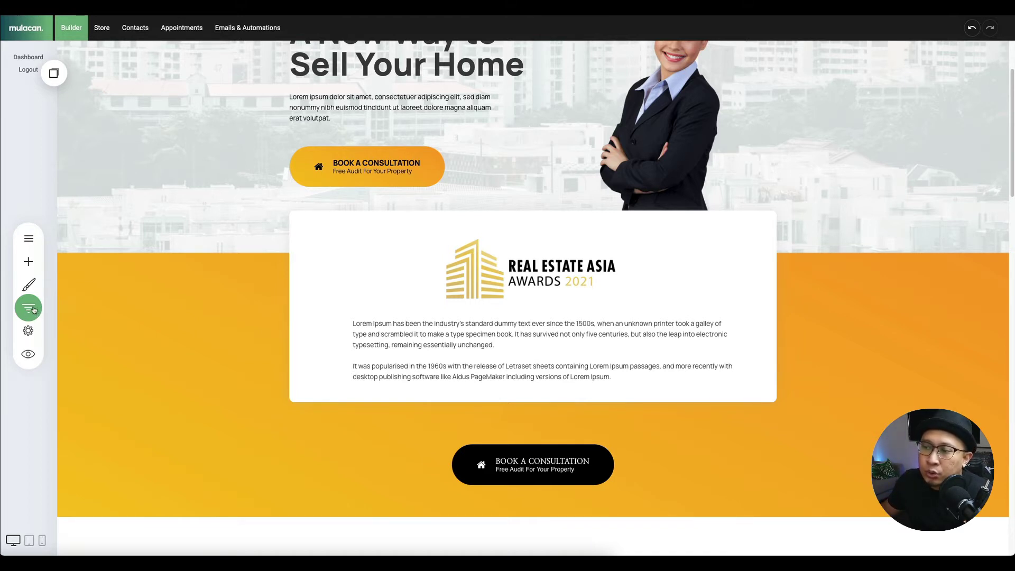
left_click(33, 309)
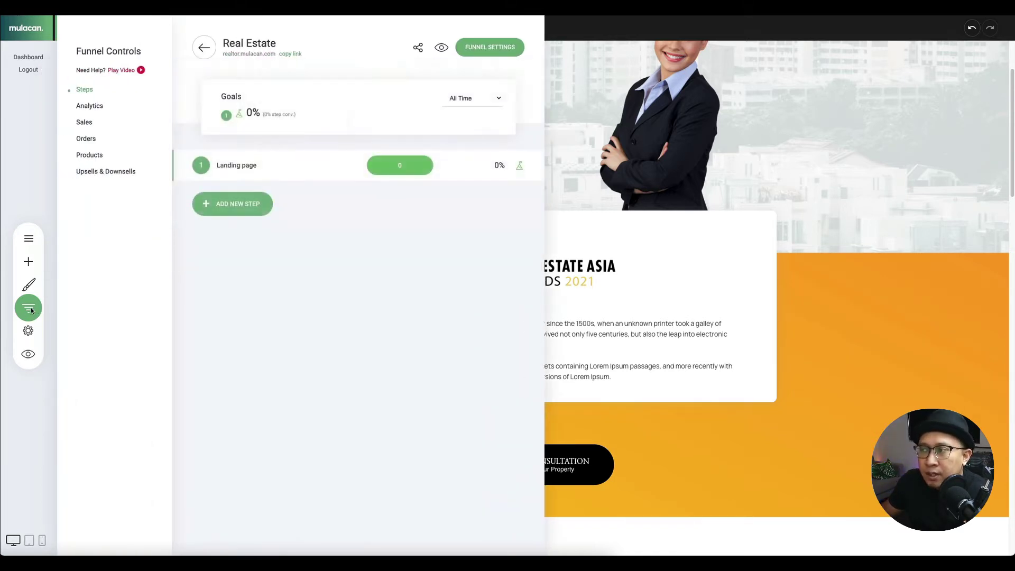
mouse_move(309, 172)
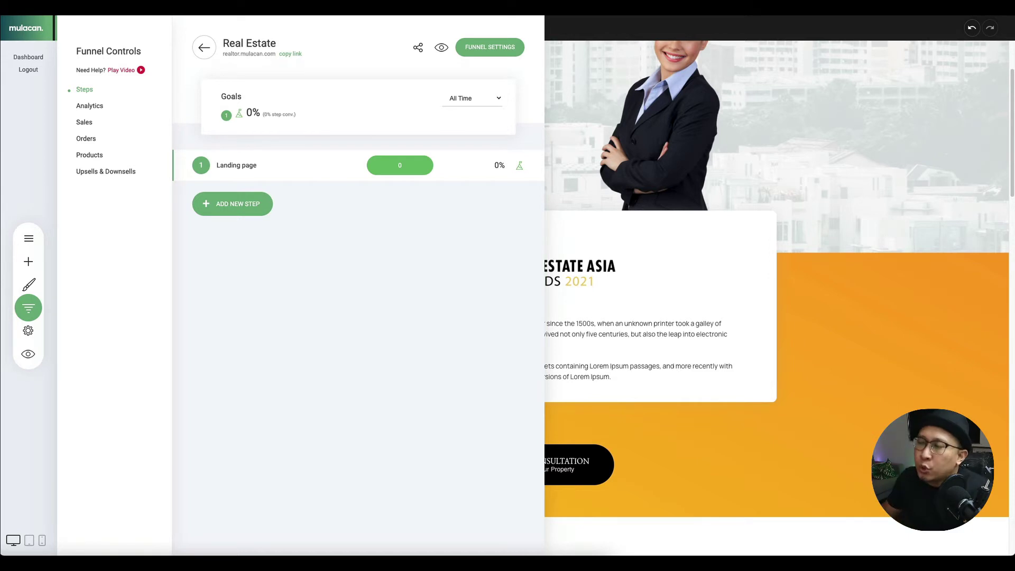
left_click(253, 197)
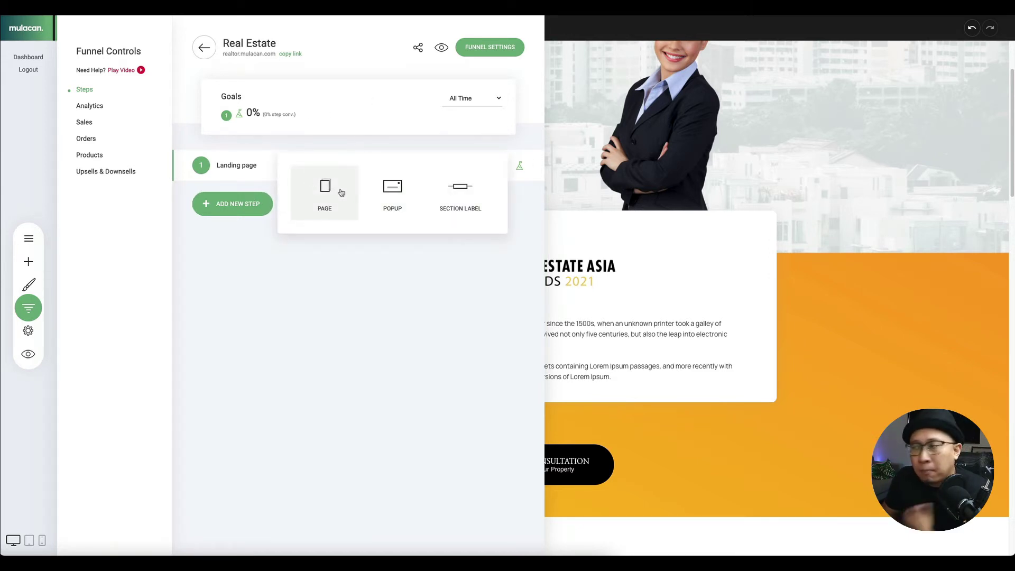
left_click(384, 195)
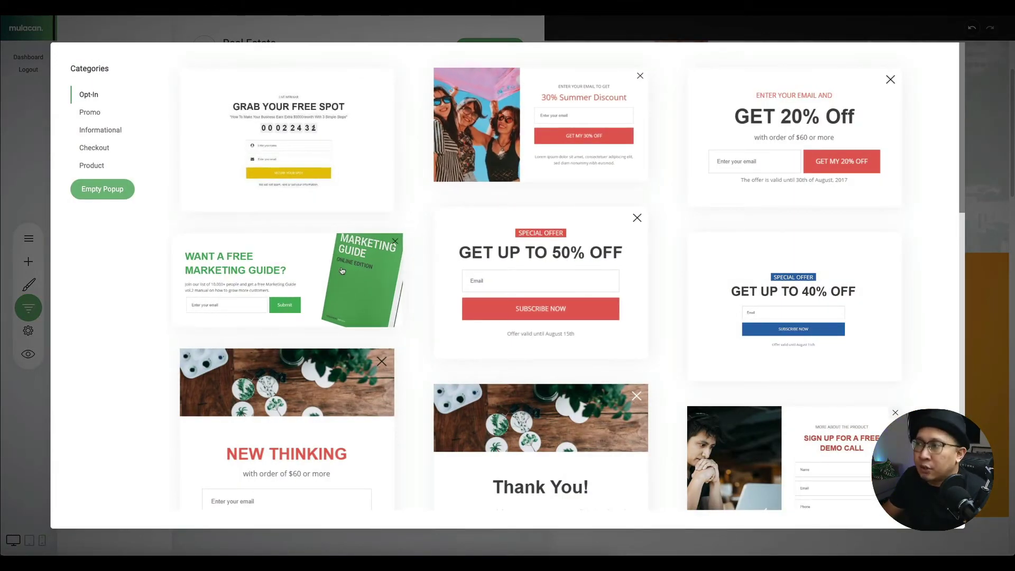
- Browse the Promo, Informational, Checkout and Product popup templates, then start from an Empty Popup
scroll(497, 237, "down", 10)
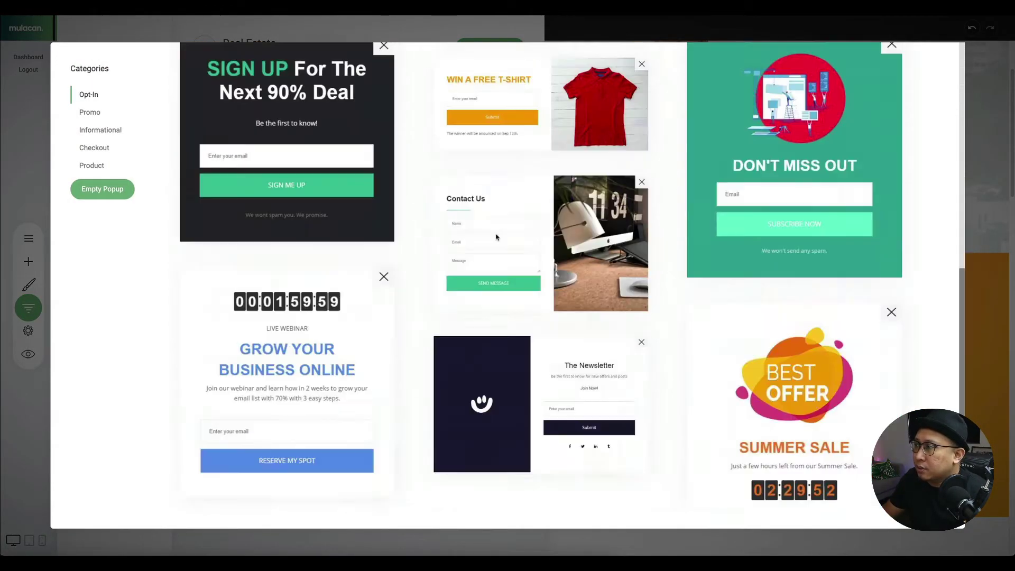
scroll(497, 237, "down", 3)
scroll(782, 235, "up", 15)
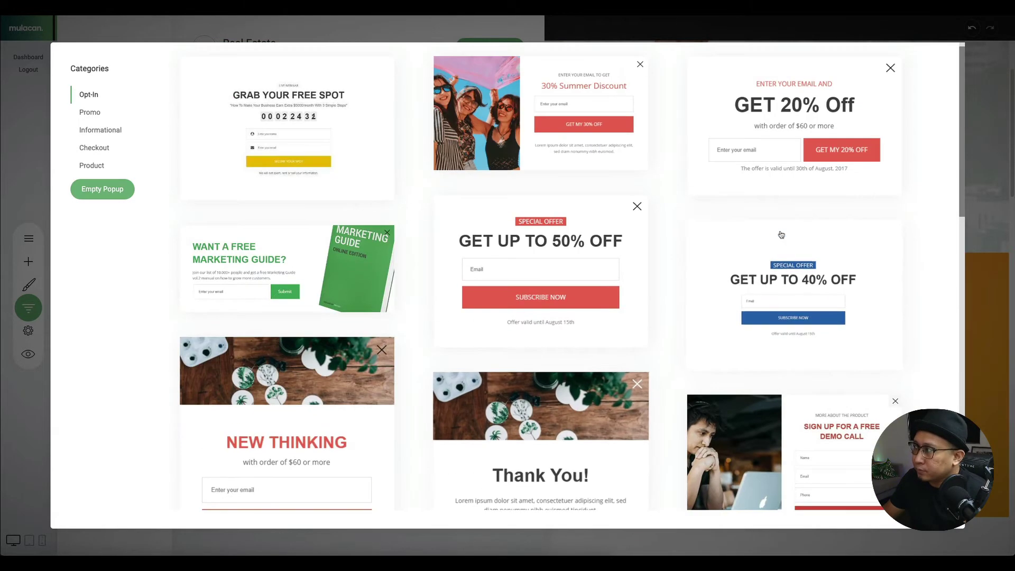
left_click(89, 112)
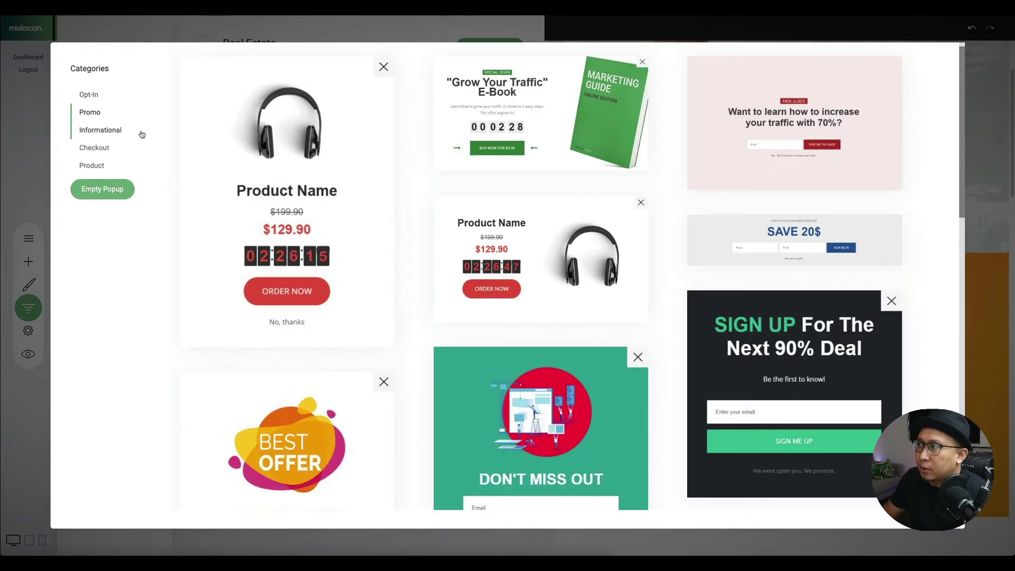
left_click(98, 130)
left_click(95, 149)
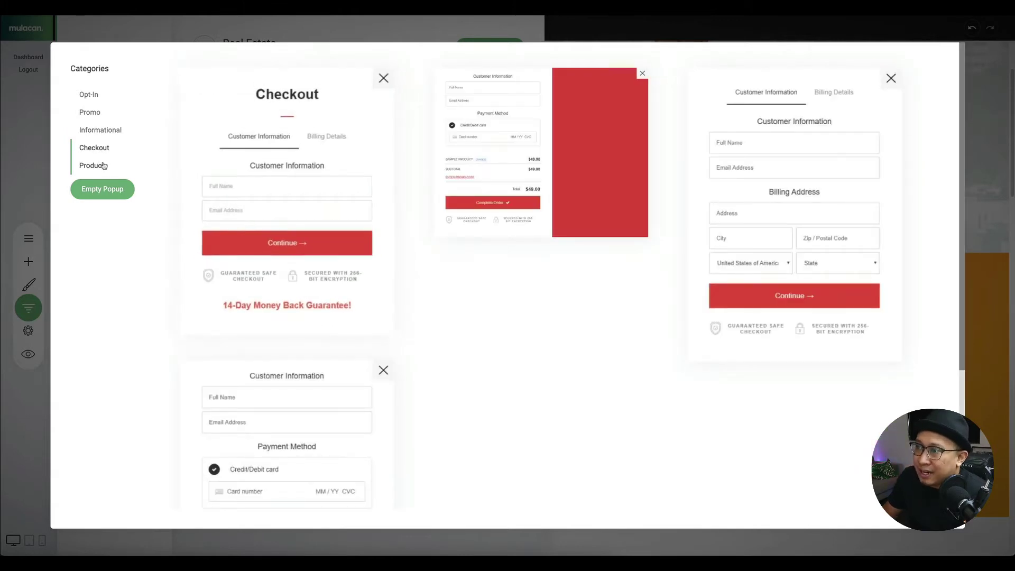
left_click(102, 165)
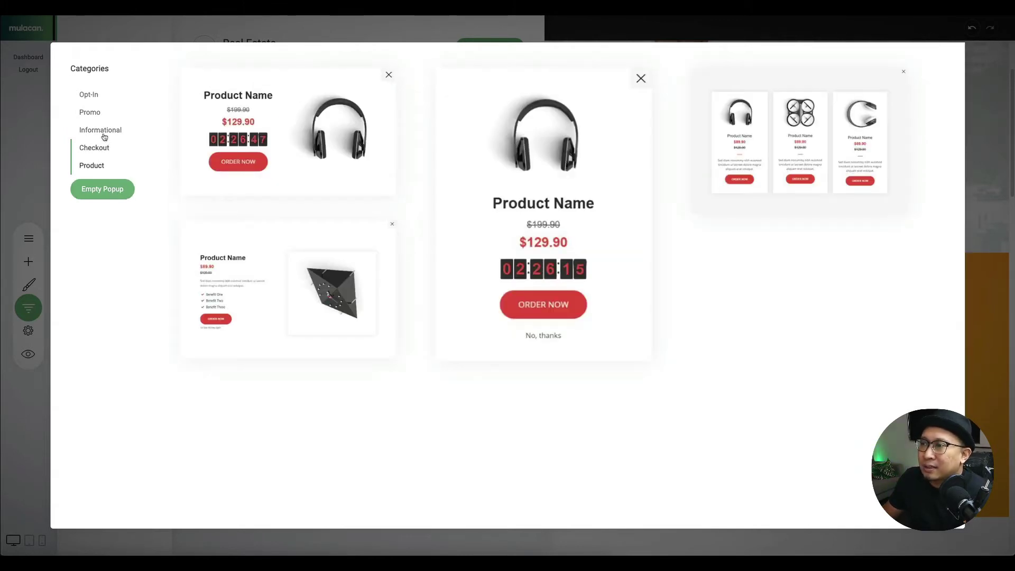
left_click(100, 189)
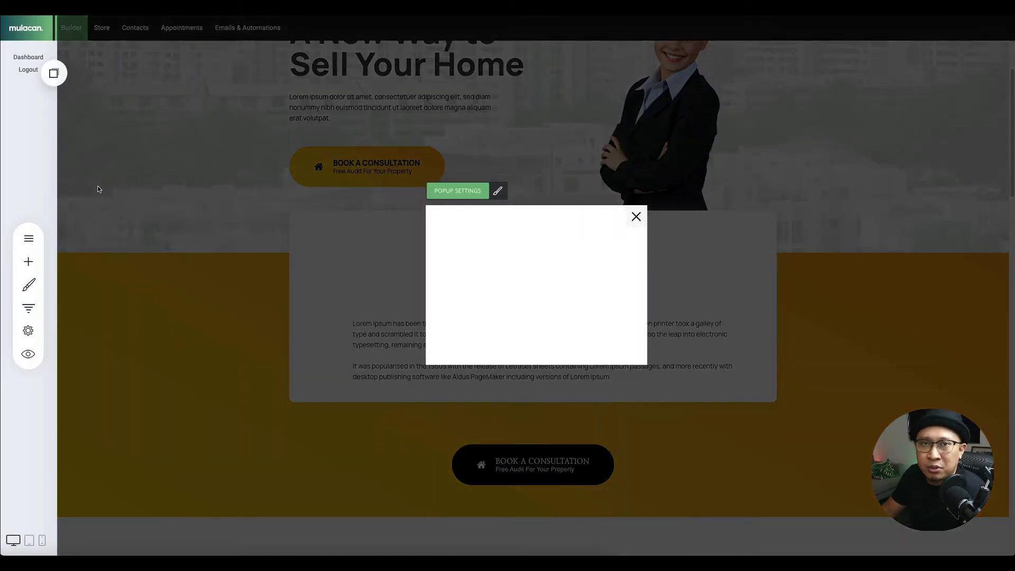
- Give the popup a large centered position, the name 'Opt in Booking Form' and Fade In From The Right animation
mouse_move(487, 290)
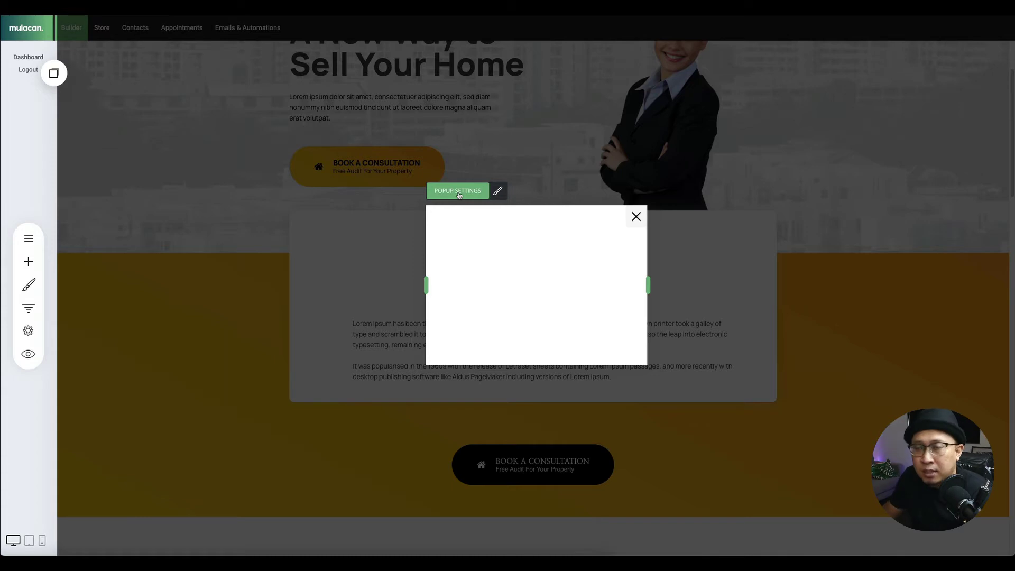
left_click(447, 190)
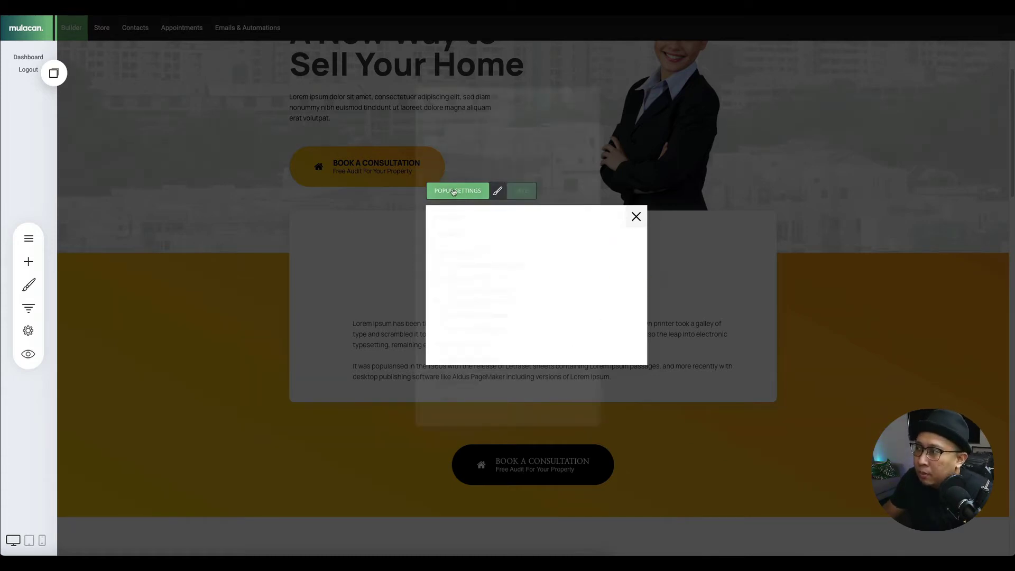
left_click(473, 188)
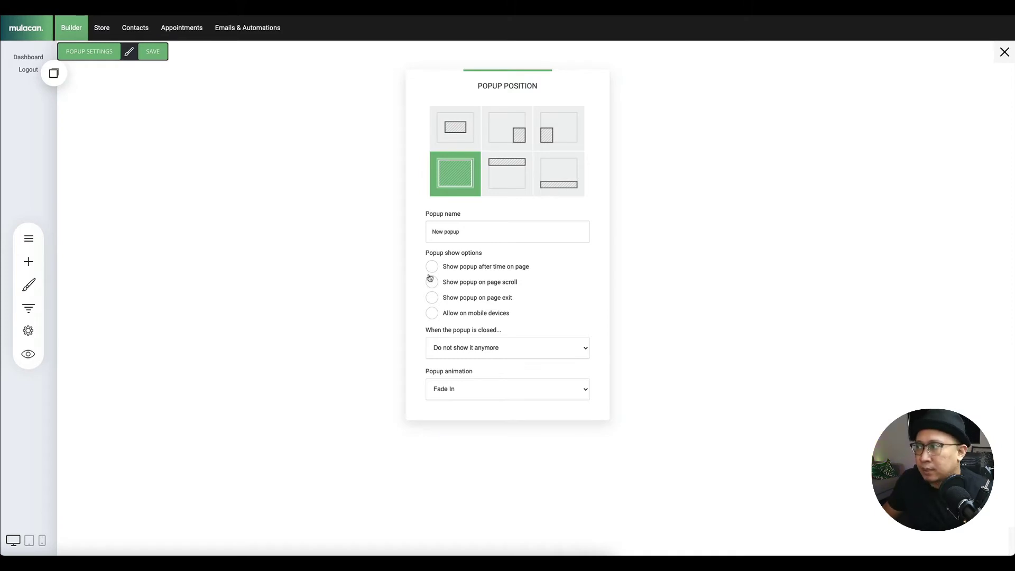
triple_click(471, 228)
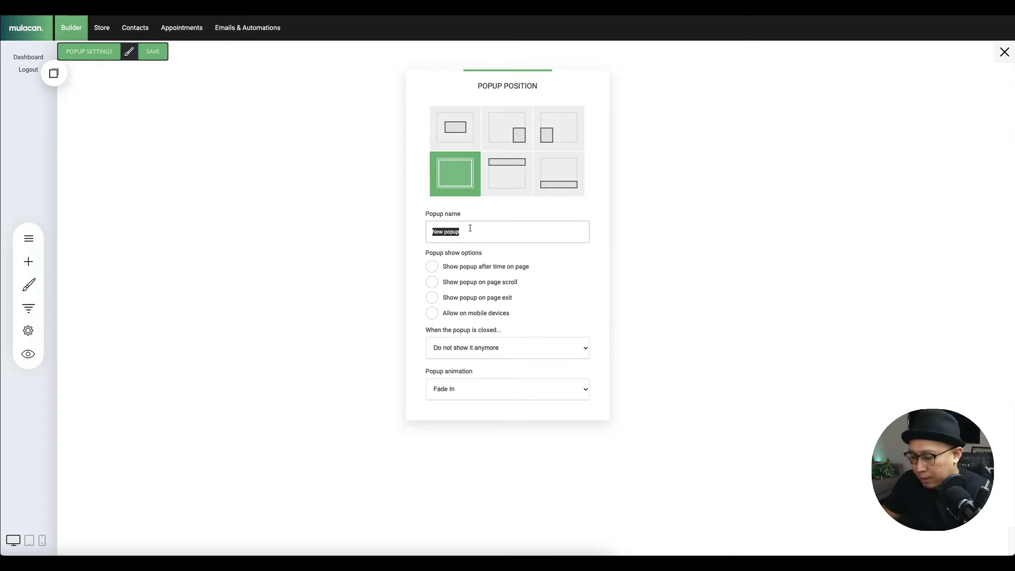
type("Opt in Book")
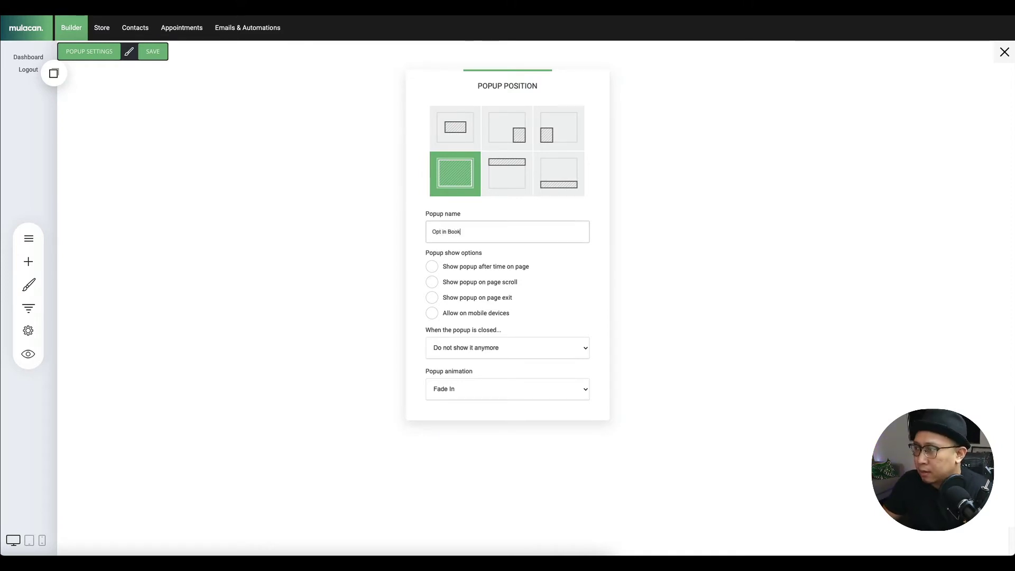
type("ing Form")
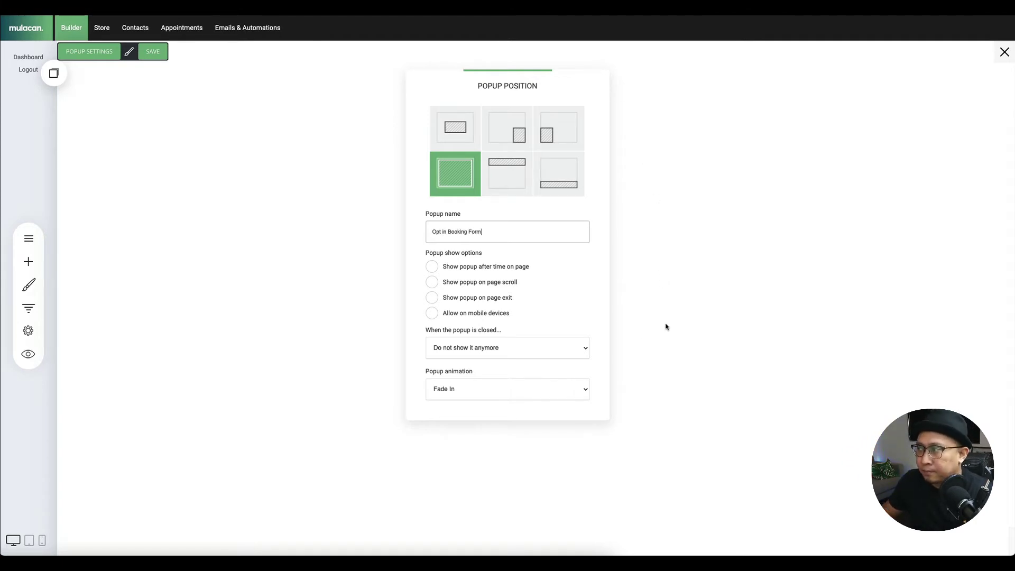
left_click(461, 389)
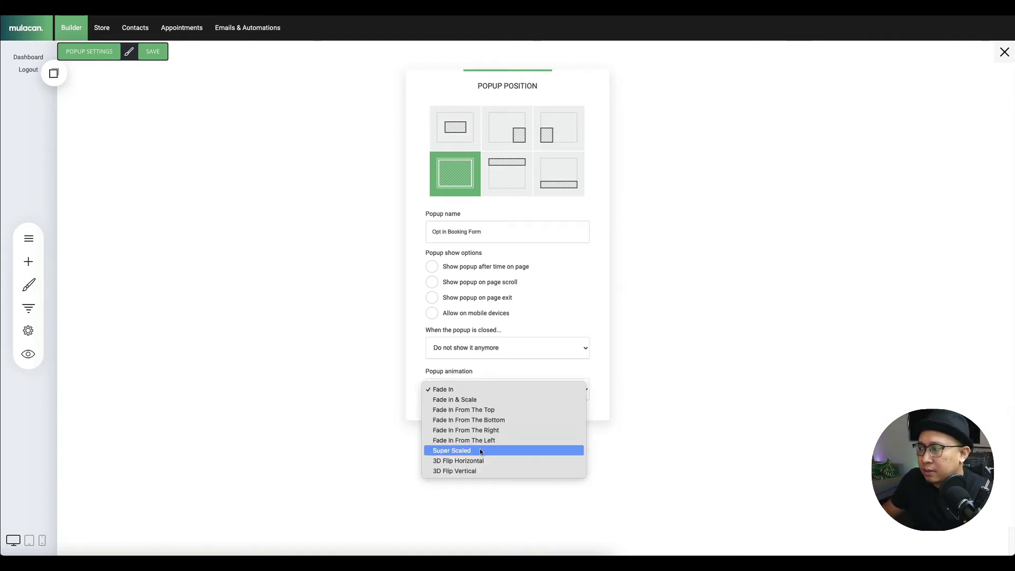
left_click(487, 400)
left_click(482, 394)
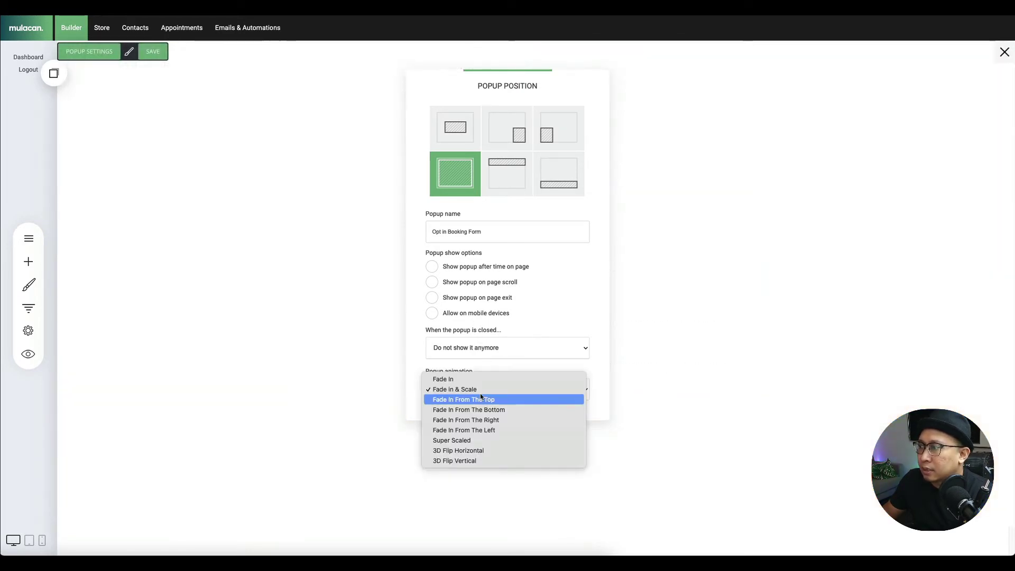
left_click(480, 422)
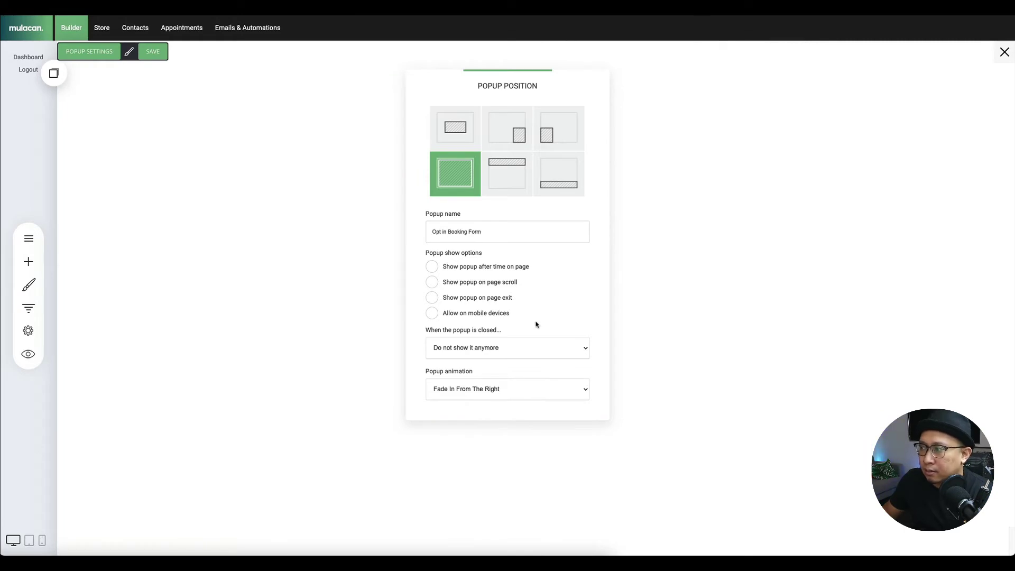
left_click(714, 313)
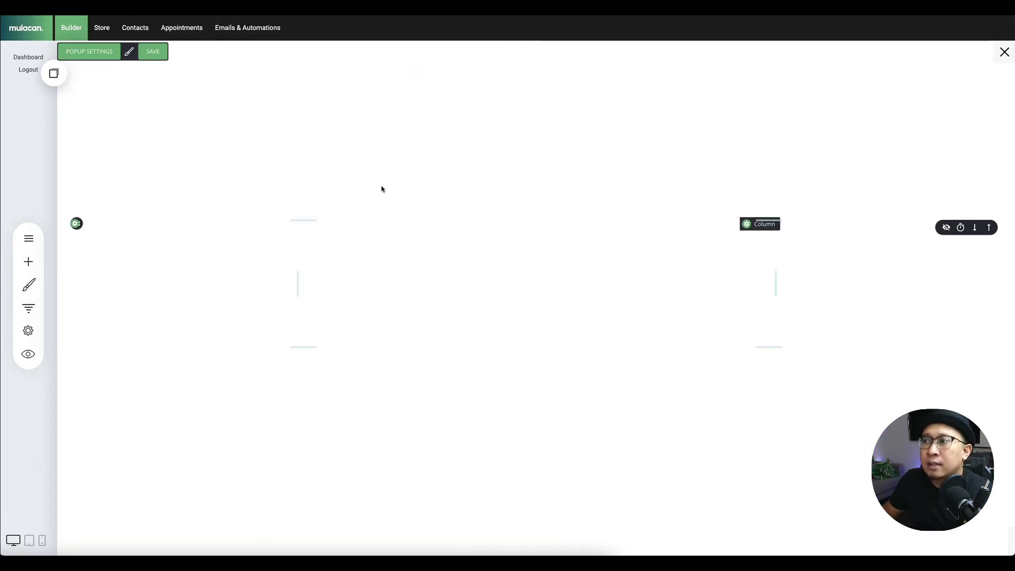
- Save the popup and add a heading offering a free consultation with the #1 Real Estate Agent in Singapore
left_click(143, 51)
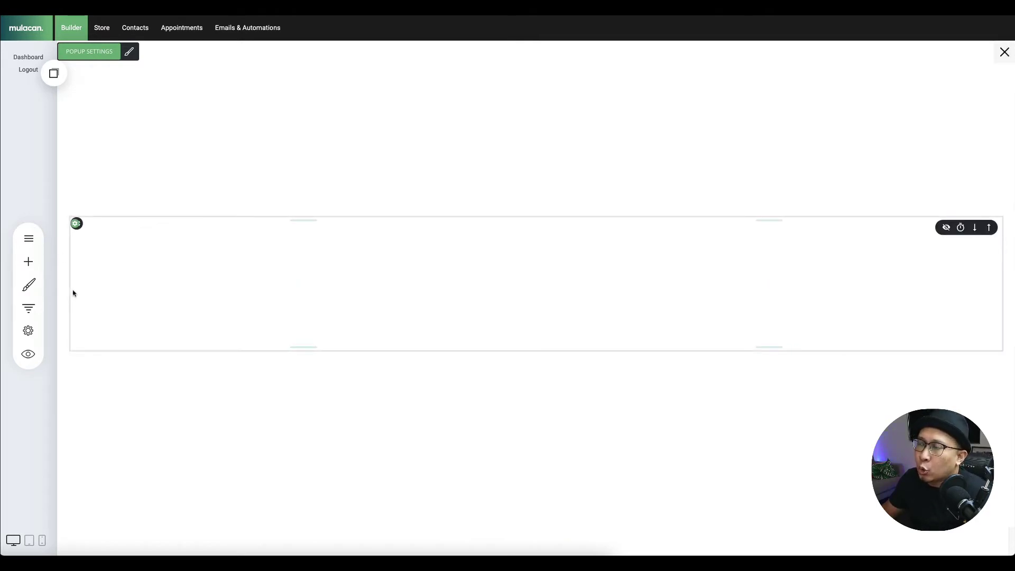
left_click(28, 261)
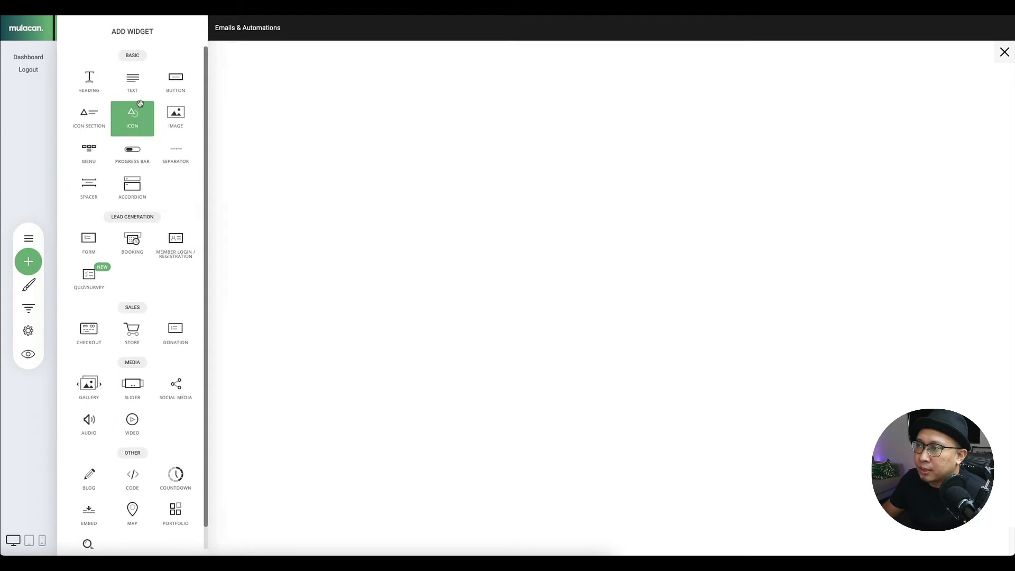
left_click_drag(97, 89, 528, 235)
double_click(317, 284)
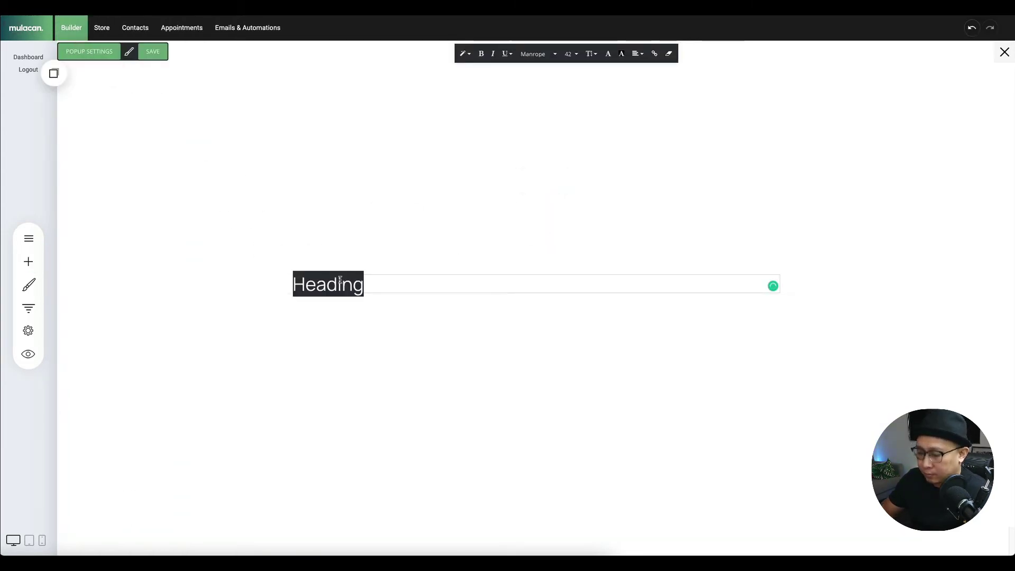
type("Book A Free Consukl")
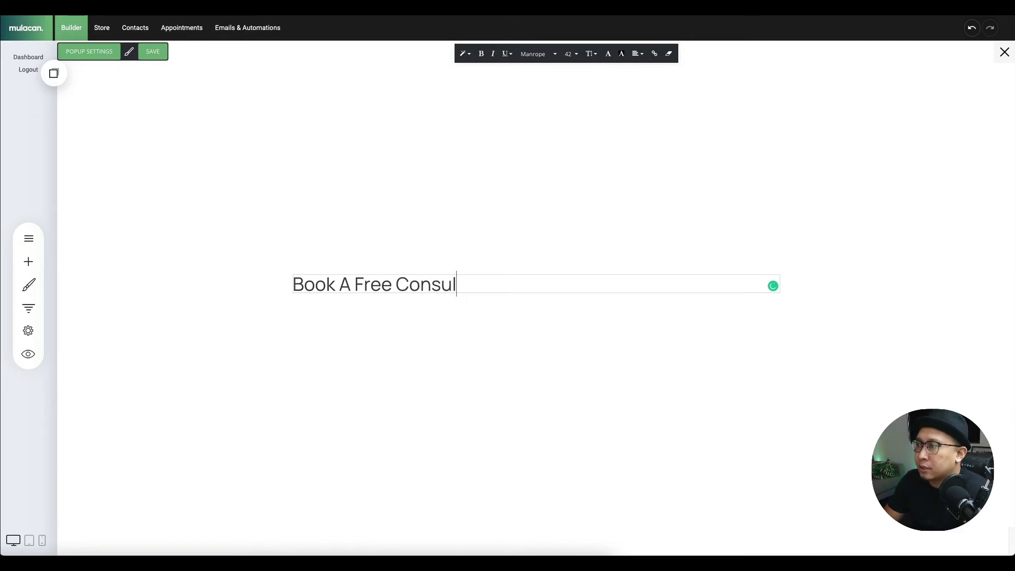
type("tation with Sarah")
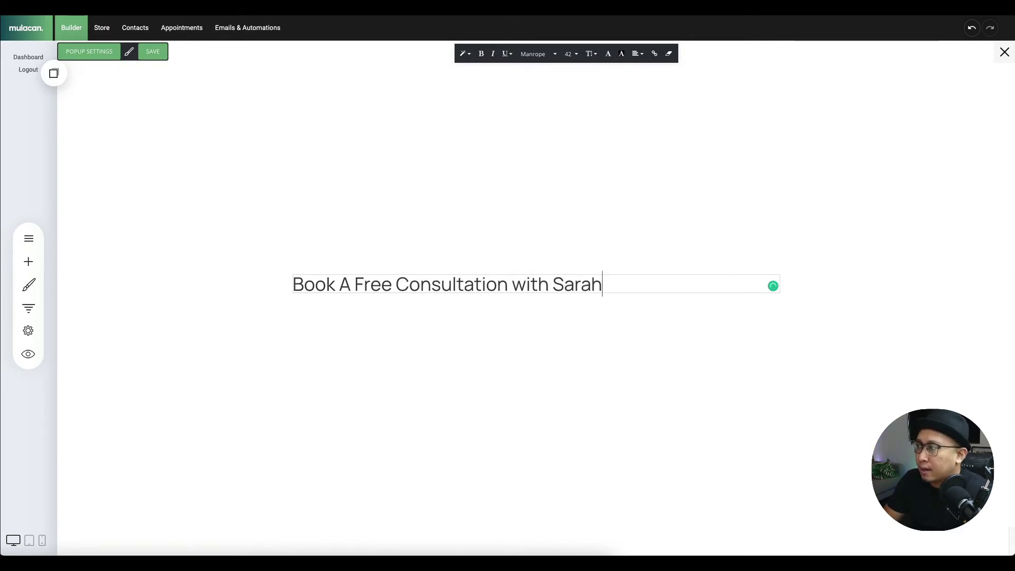
type(", the ")
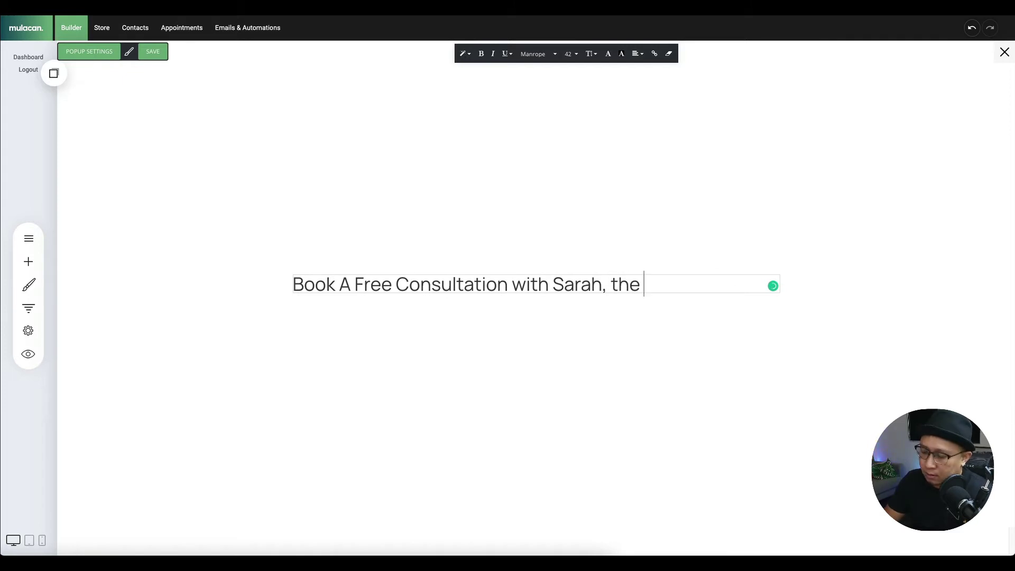
type("#1 real ers")
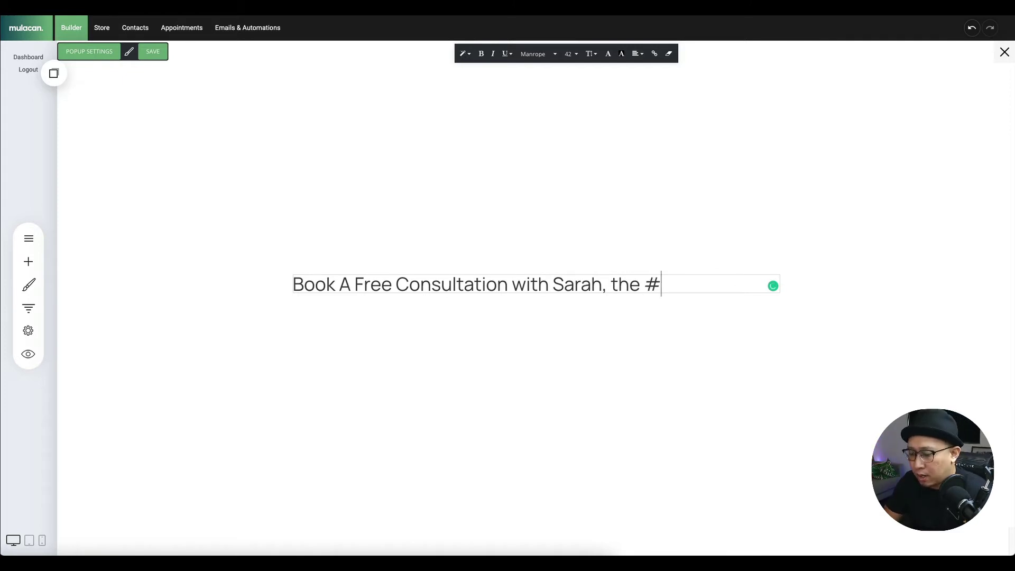
key("BackSpace")
key("BackSpace")
key("BackSpace")
key("BackSpace")
key("BackSpace")
key("BackSpace")
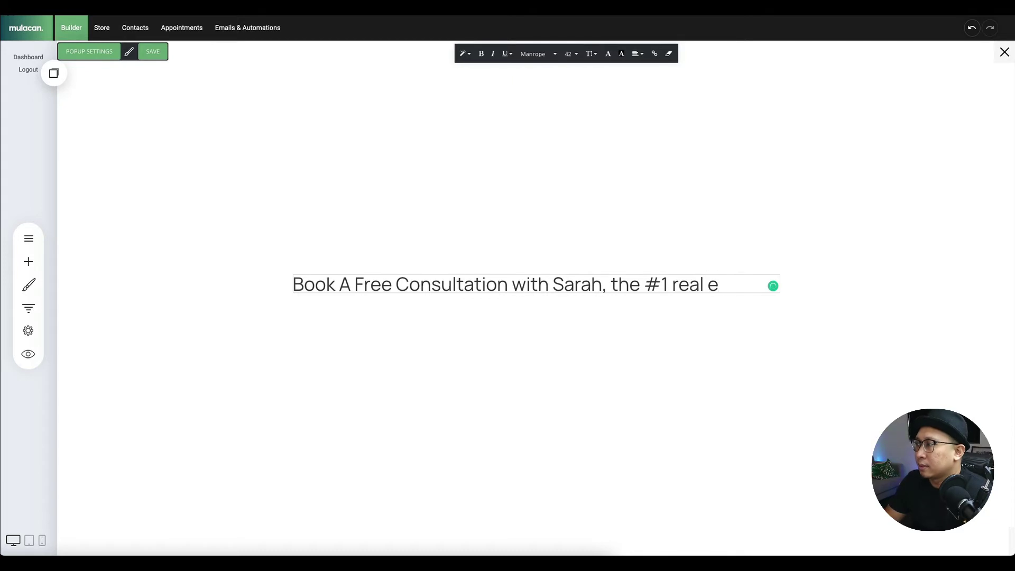
key("BackSpace")
type("Real Estate")
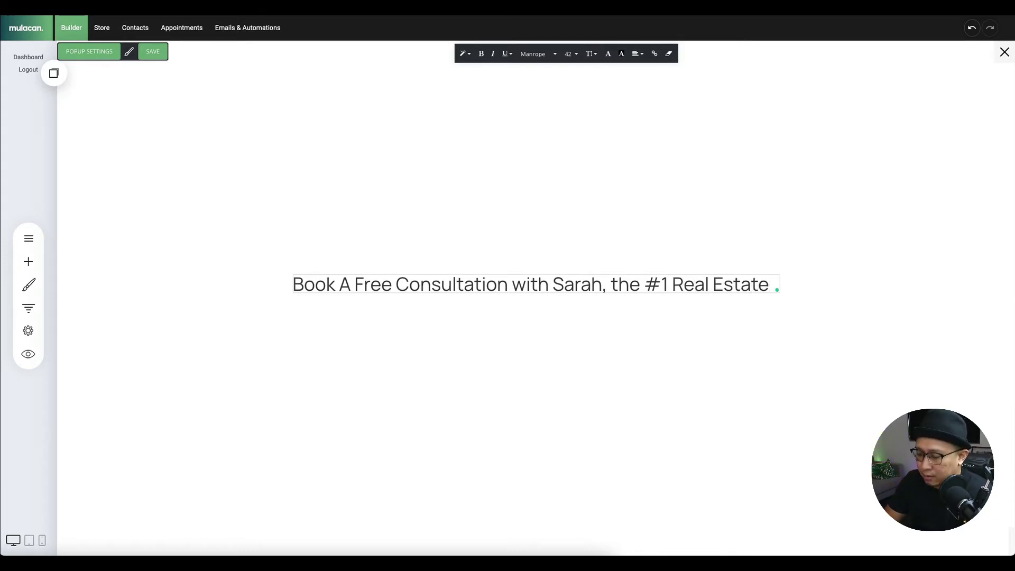
type(" Agent in ")
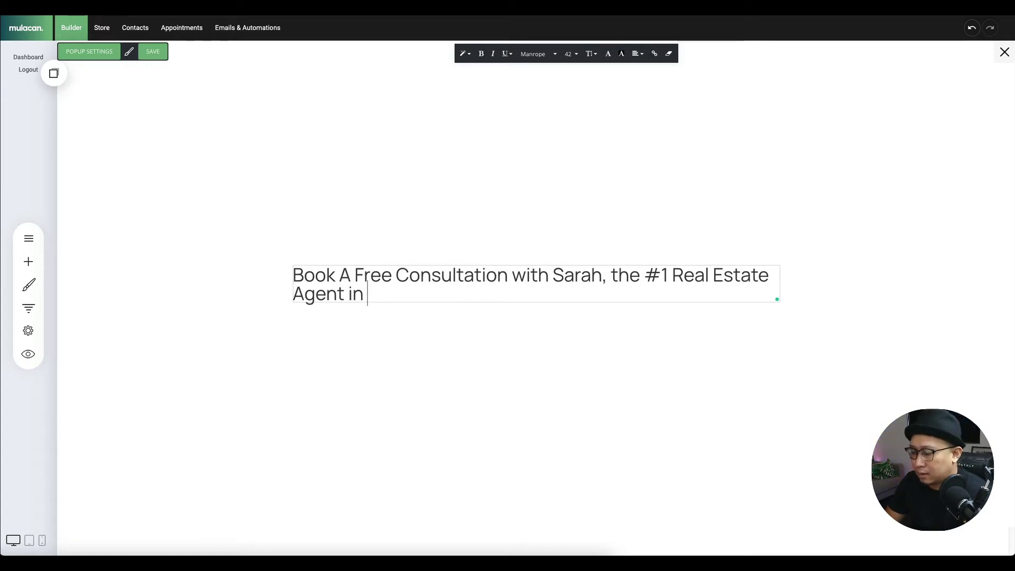
type("Singapore")
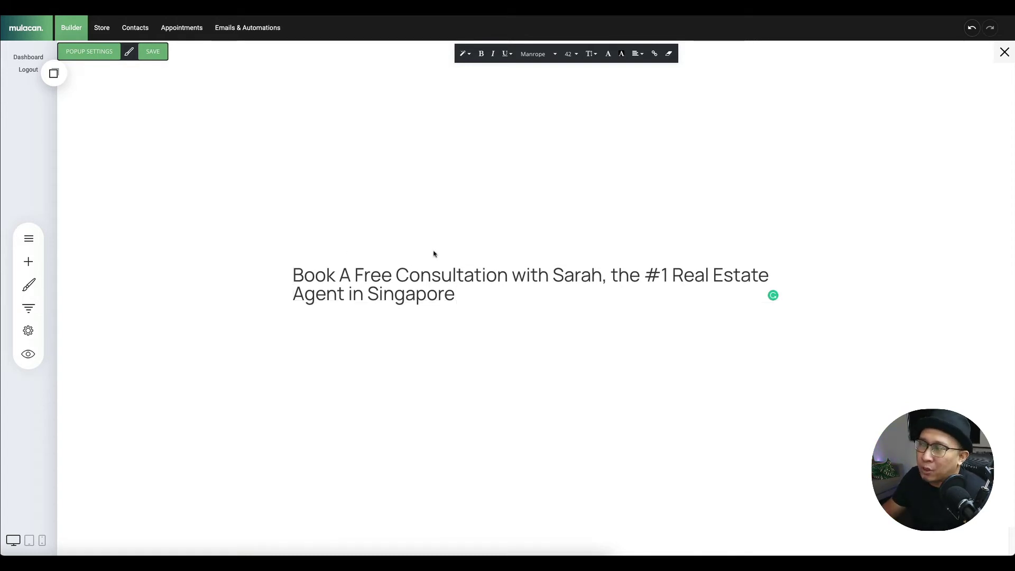
- Center-align the heading text and make it bold
key("ctrl+a")
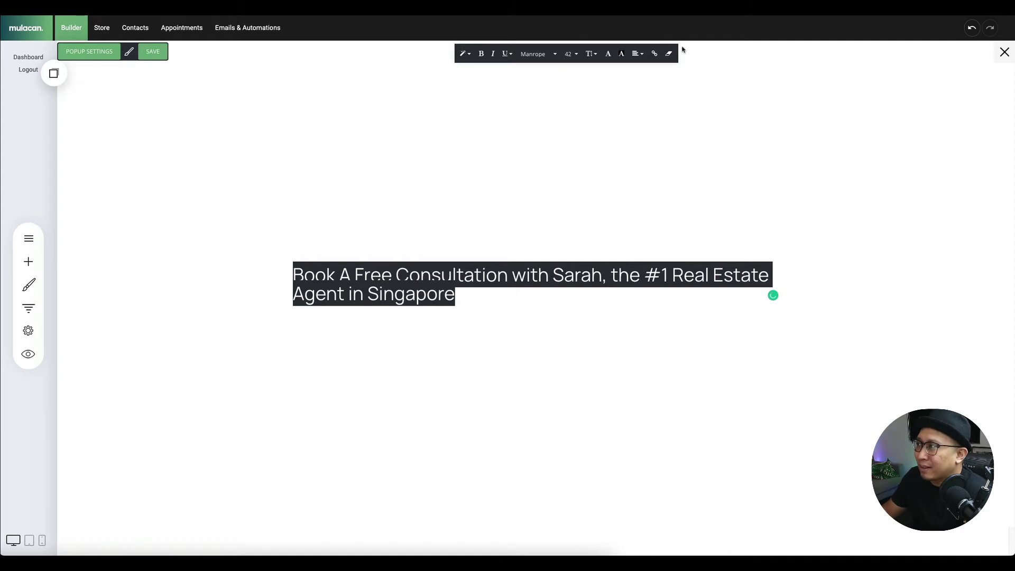
left_click(637, 53)
left_click(653, 74)
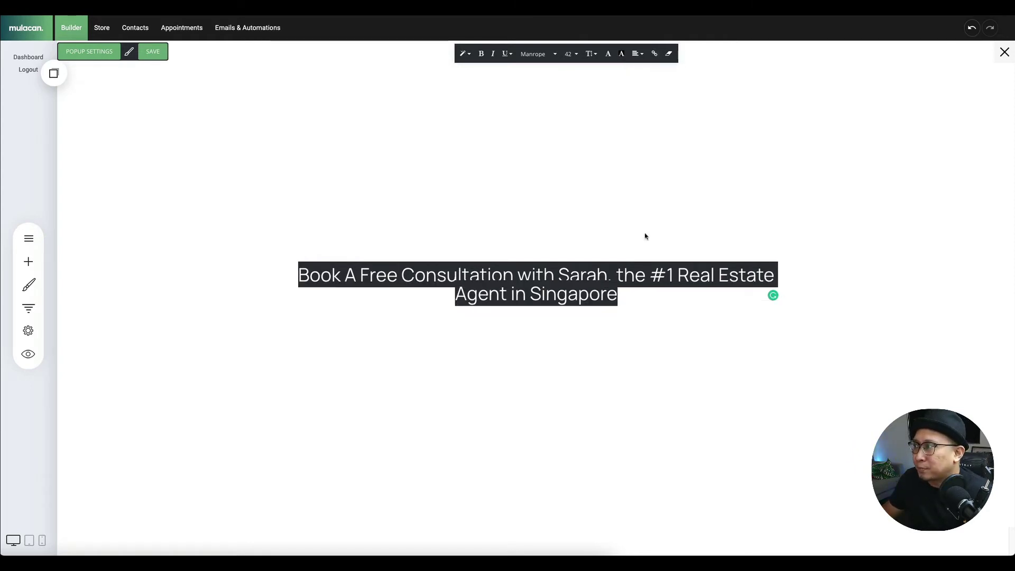
left_click(641, 297)
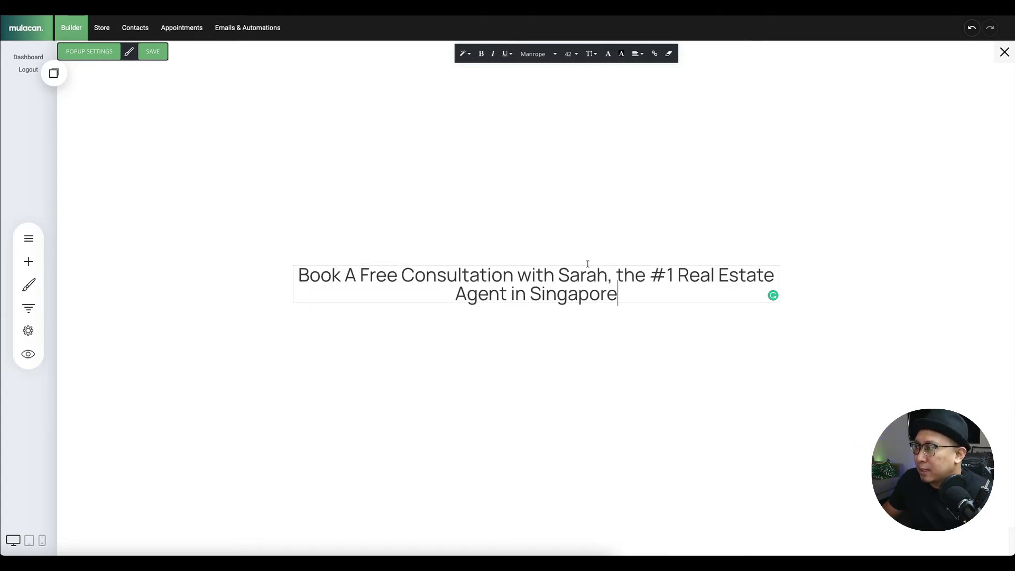
left_click(850, 282)
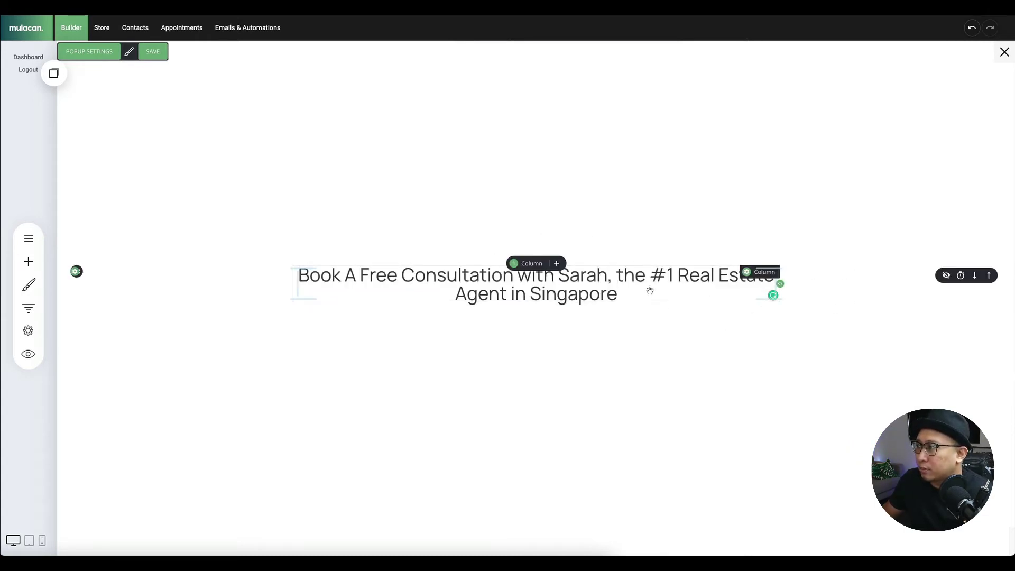
left_click(562, 287)
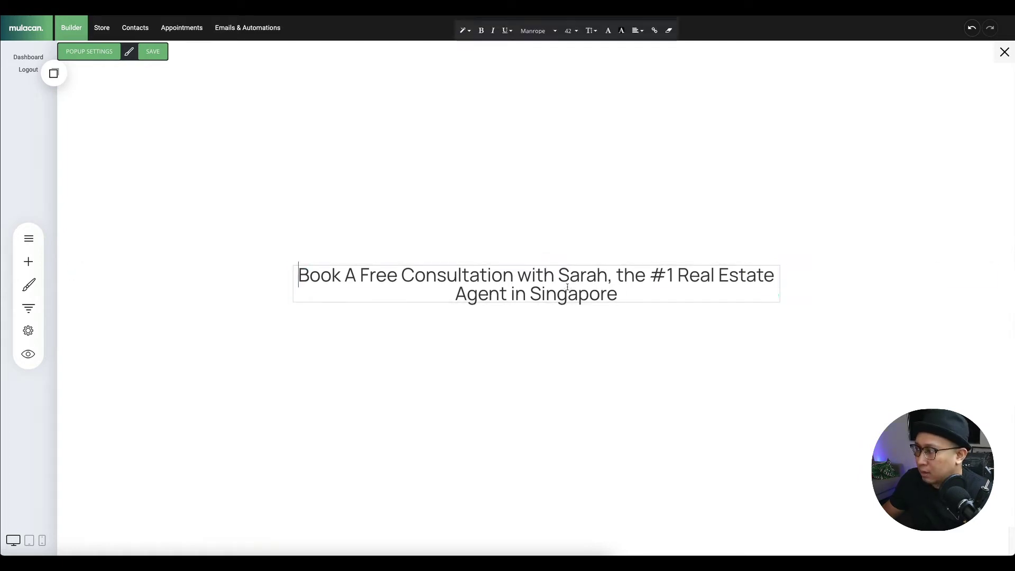
key("ctrl+a")
left_click(481, 54)
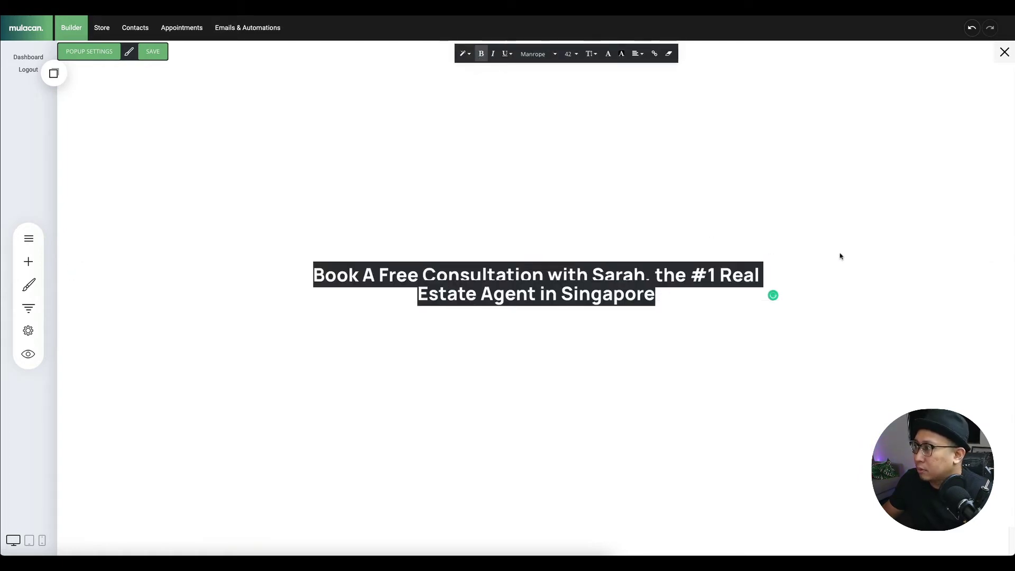
left_click(867, 255)
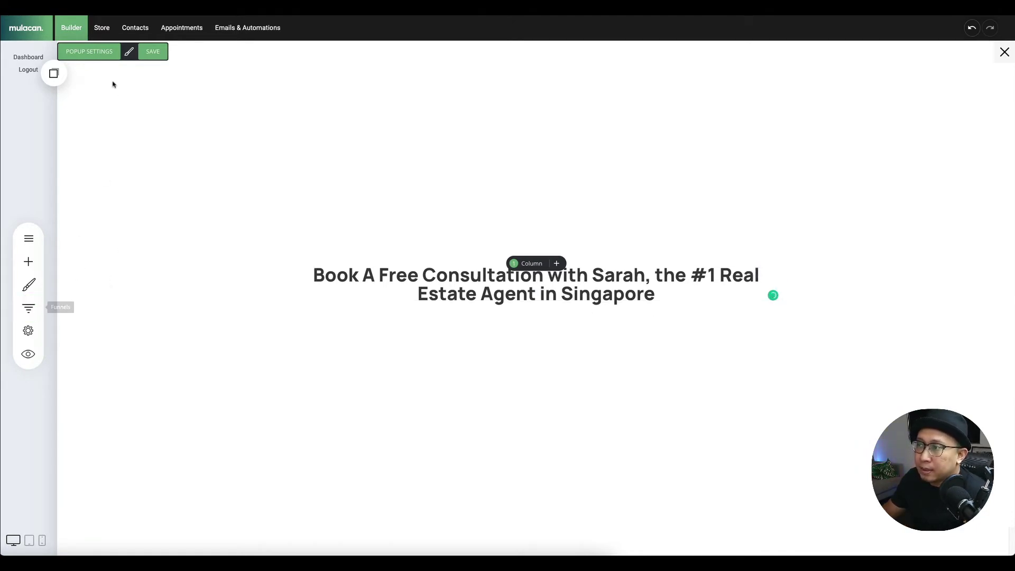
left_click(30, 285)
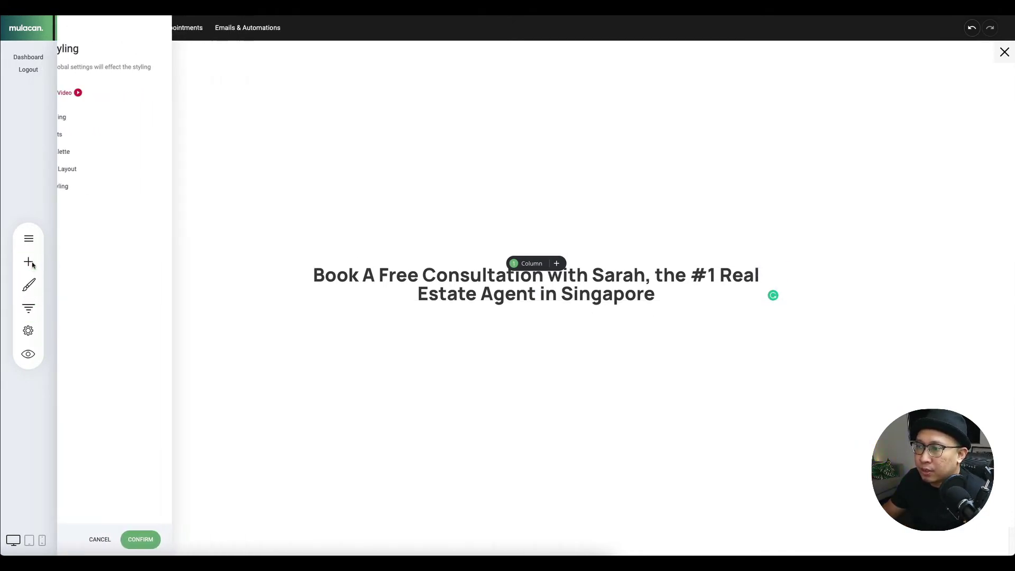
- Add a Booking widget below the popup heading and save the popup
left_click(31, 263)
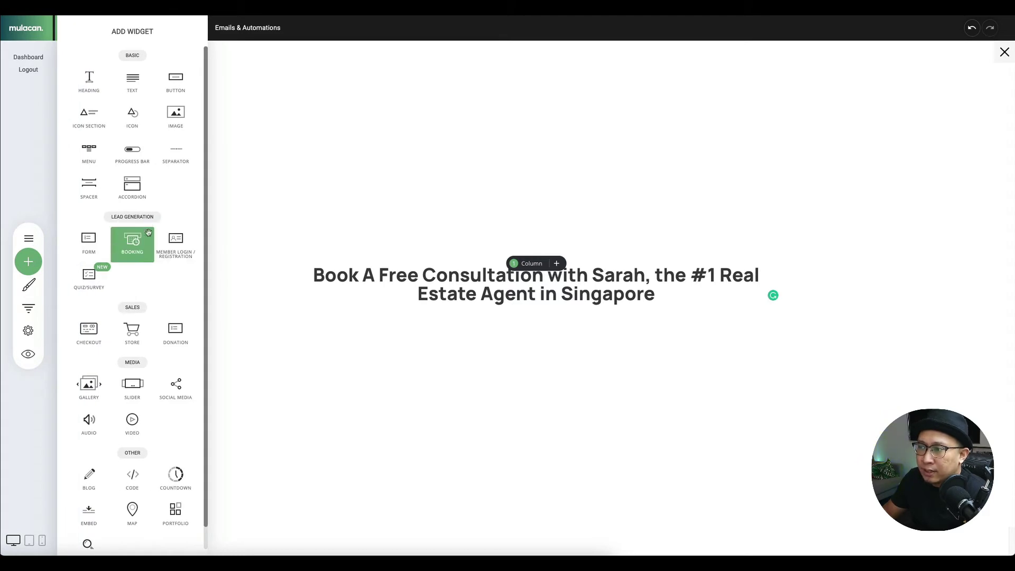
left_click_drag(136, 244, 580, 285)
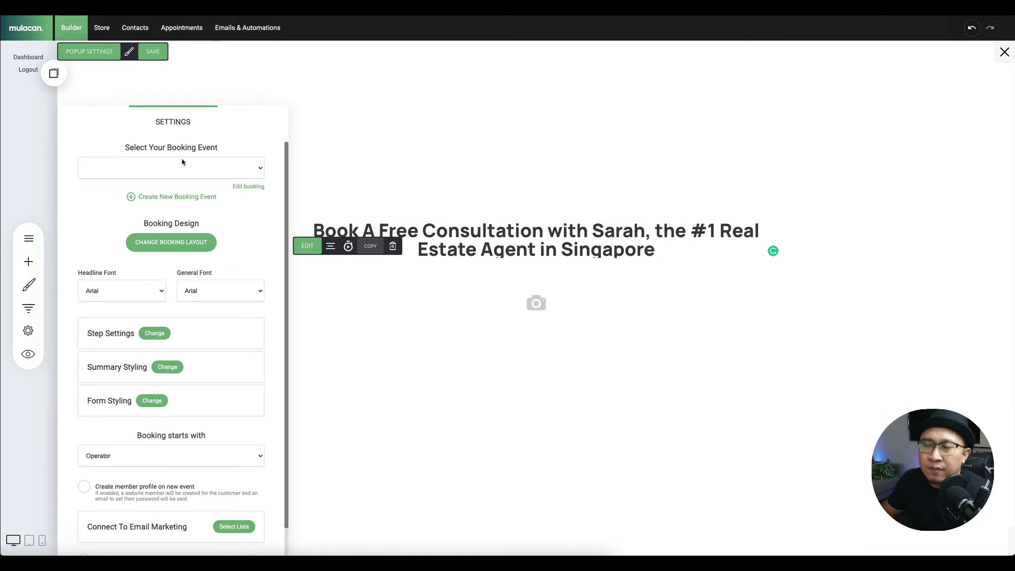
left_click(180, 197)
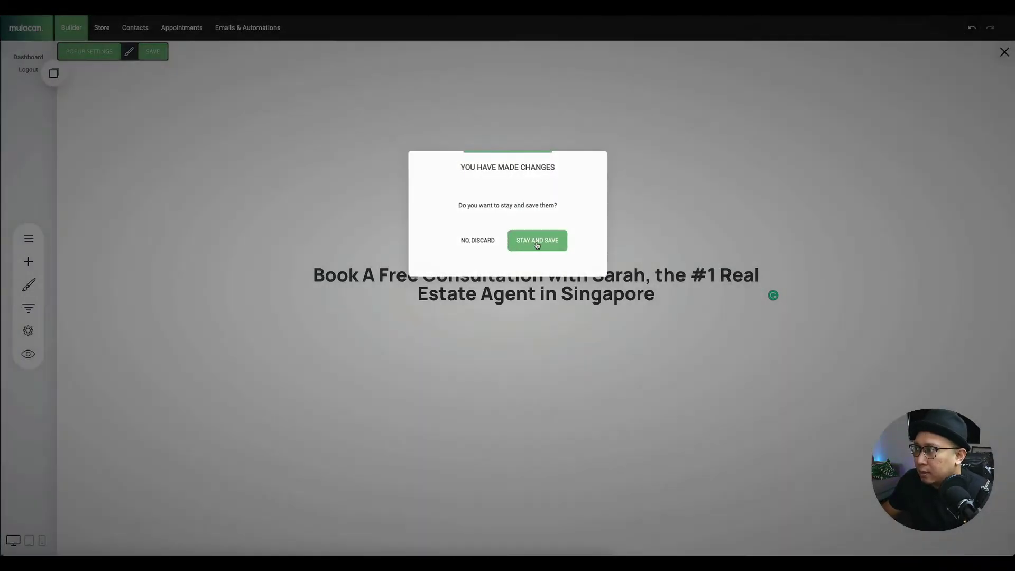
left_click(536, 243)
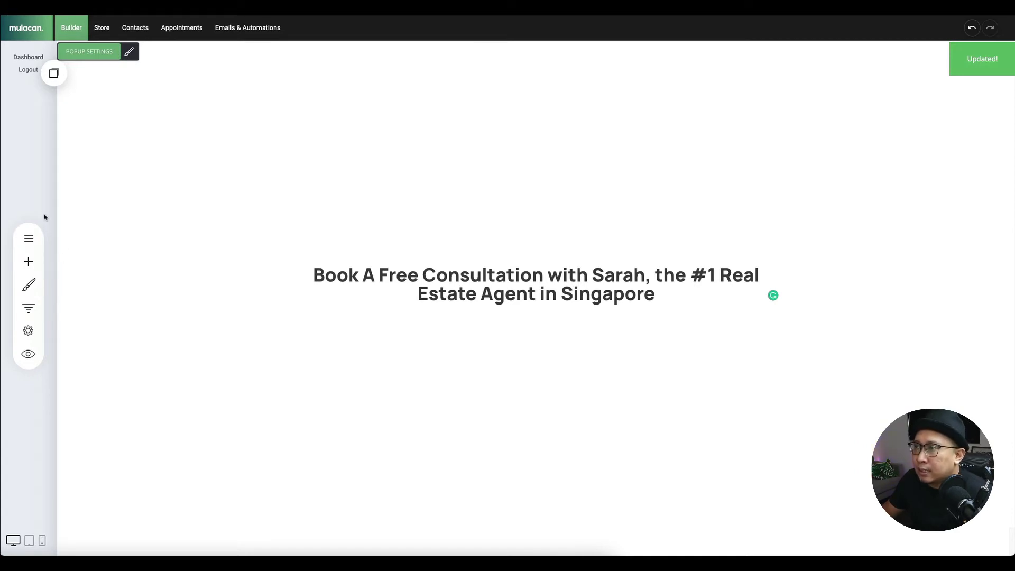
- Leave the funnel editor and go to the Booking & Appointments area
left_click(23, 237)
left_click(28, 308)
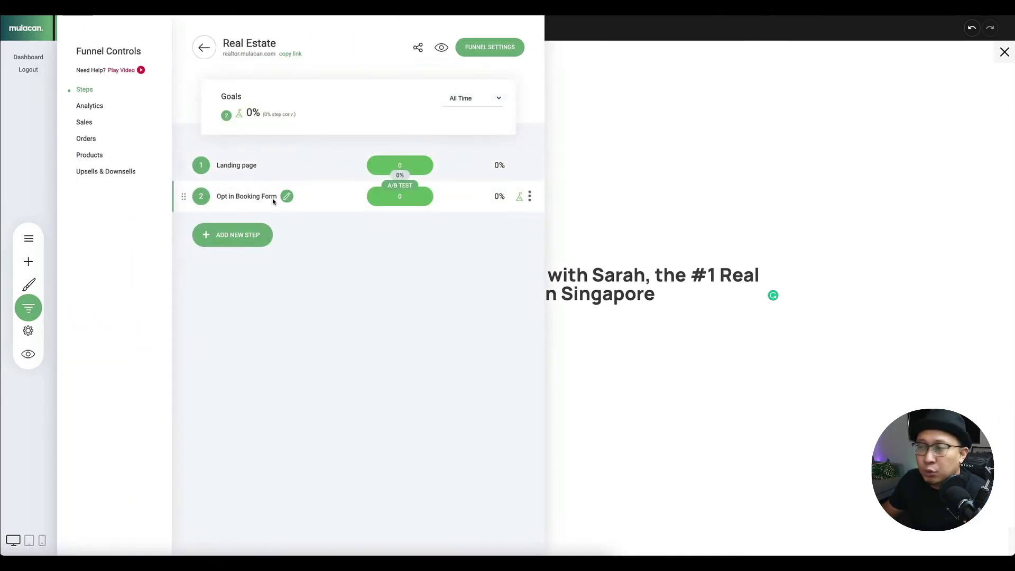
left_click(207, 54)
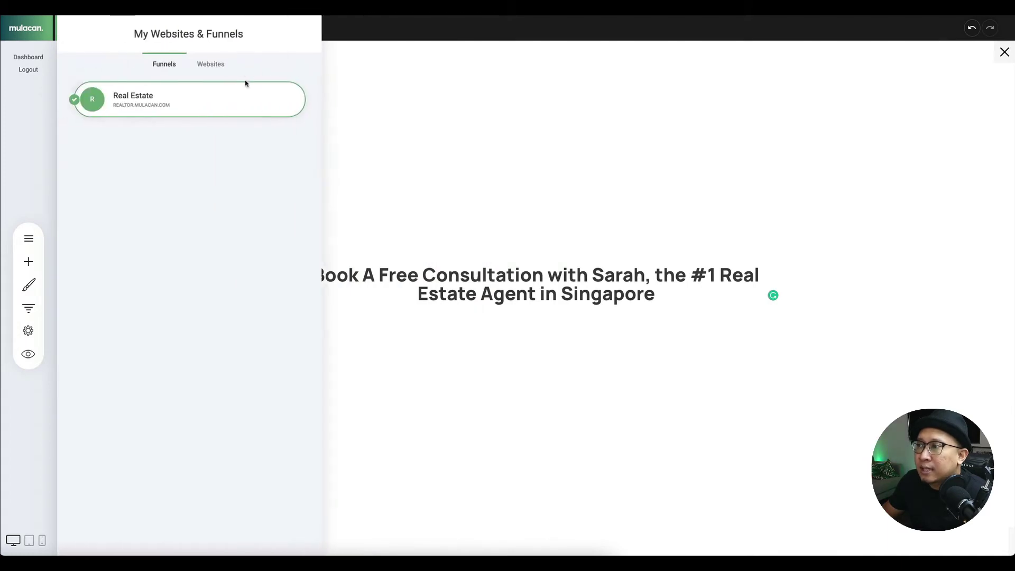
left_click(415, 216)
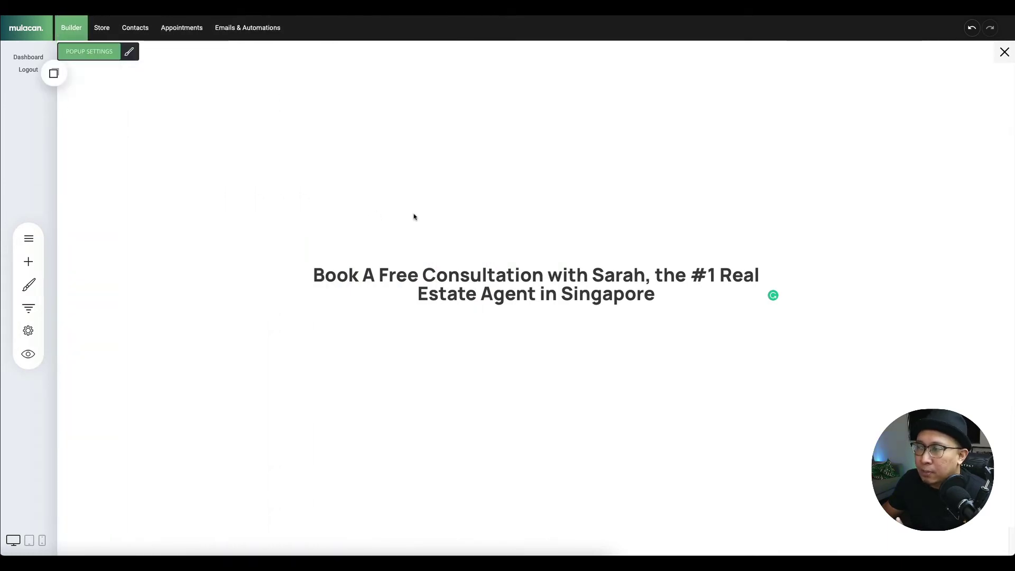
left_click(180, 33)
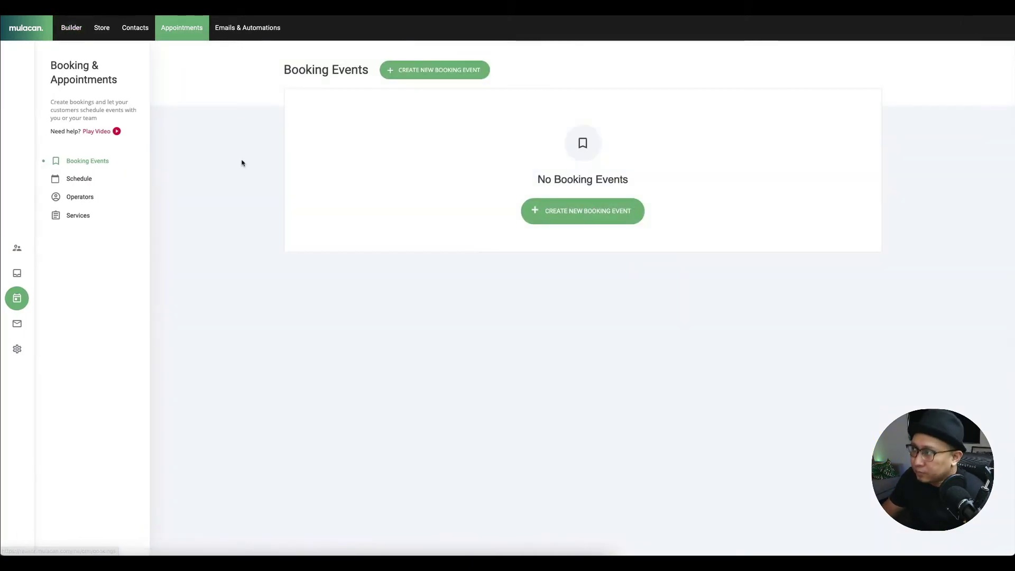
- Start a new booking event named 'Opt in Booking Form' and continue to Operators & Services
left_click(585, 211)
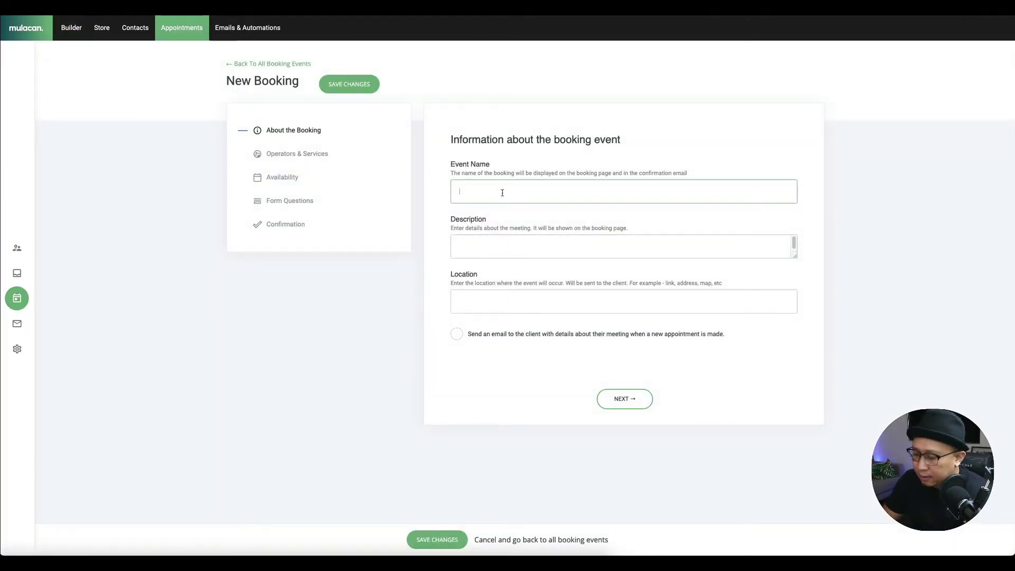
type("Opt")
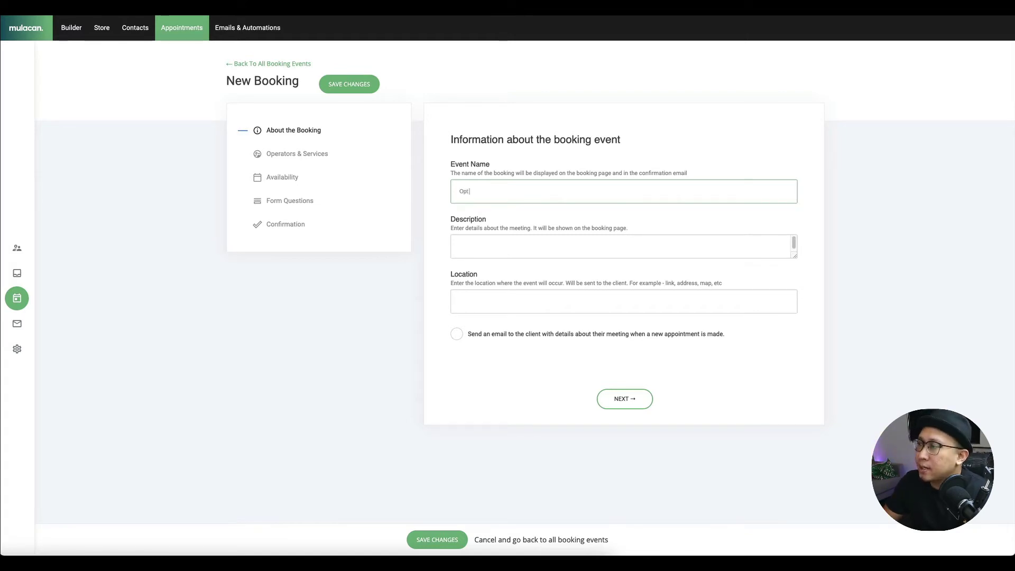
type(" in Book")
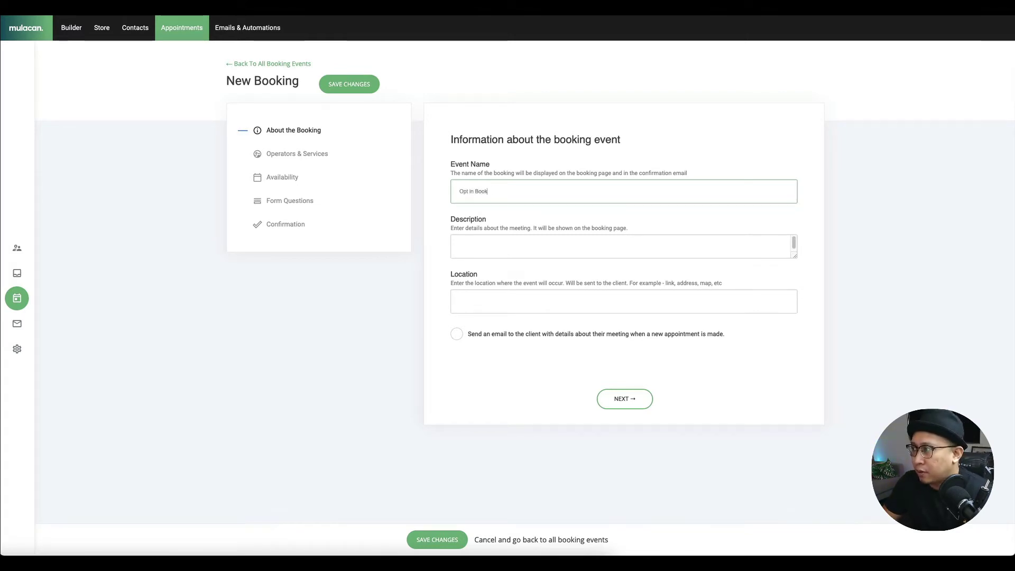
type("ing Form")
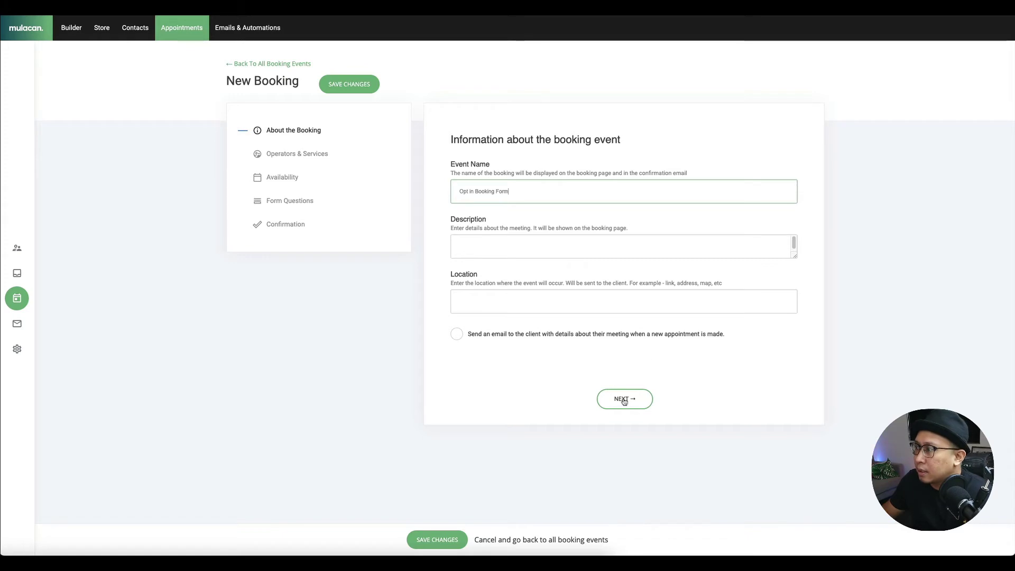
left_click(624, 400)
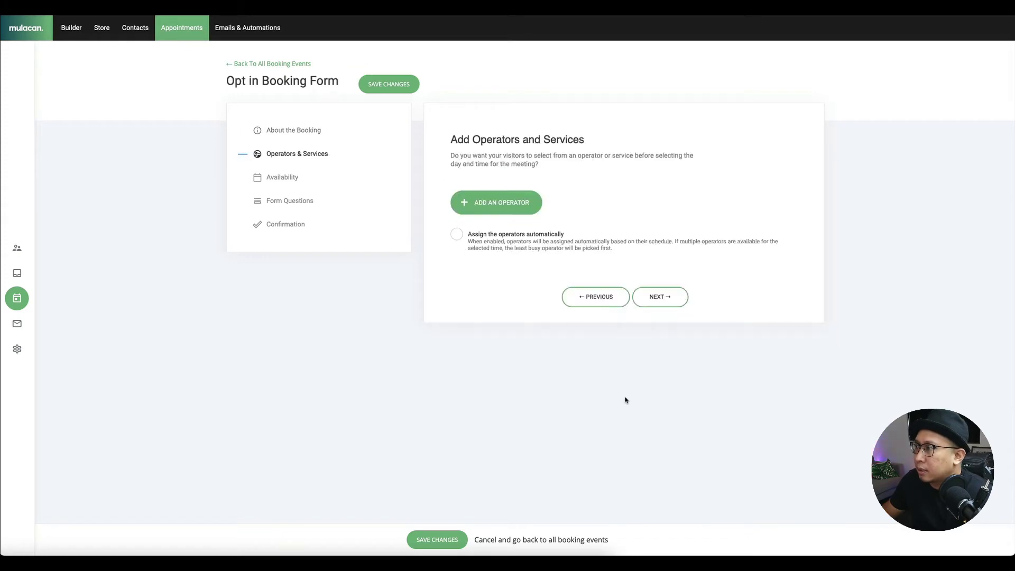
- Create a new operator with an e-mail and a woman's portrait photo, then assign it to the booking
left_click(498, 205)
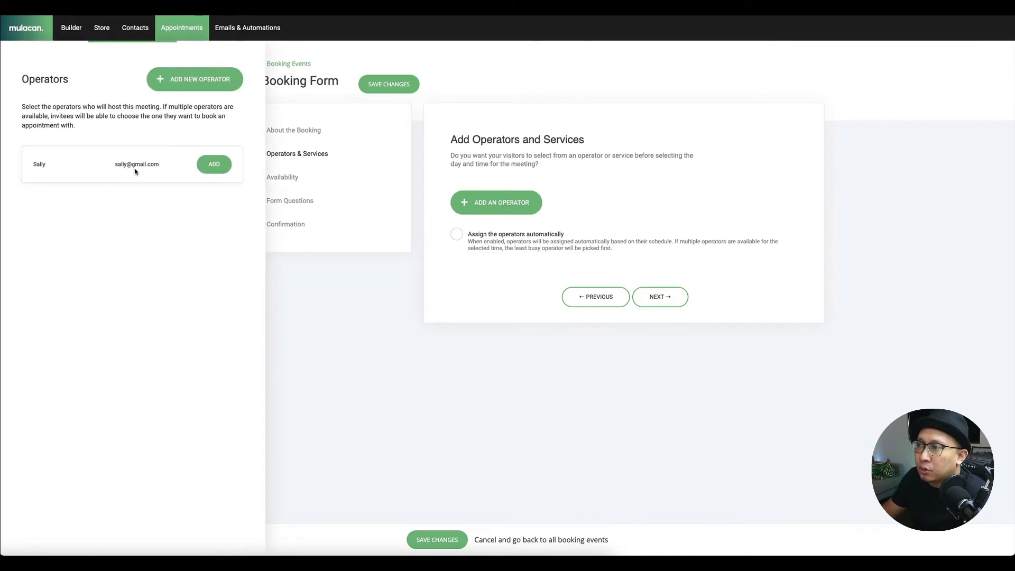
left_click(185, 82)
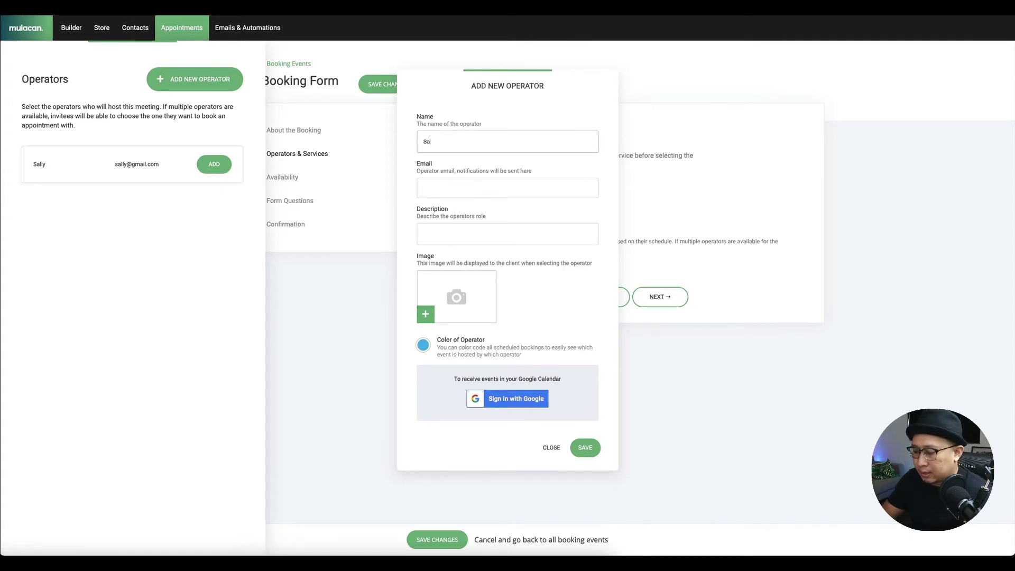
left_click(456, 187)
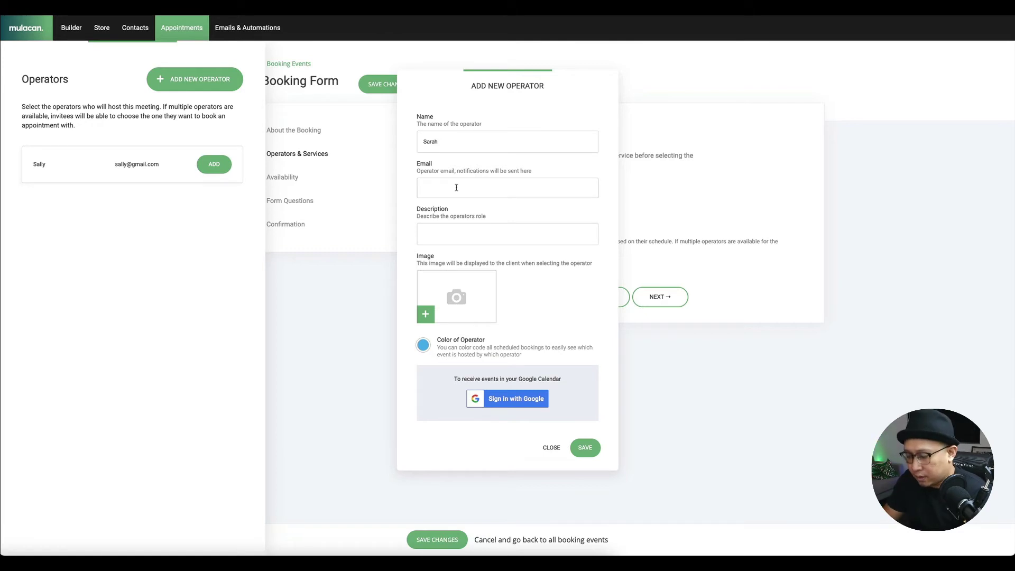
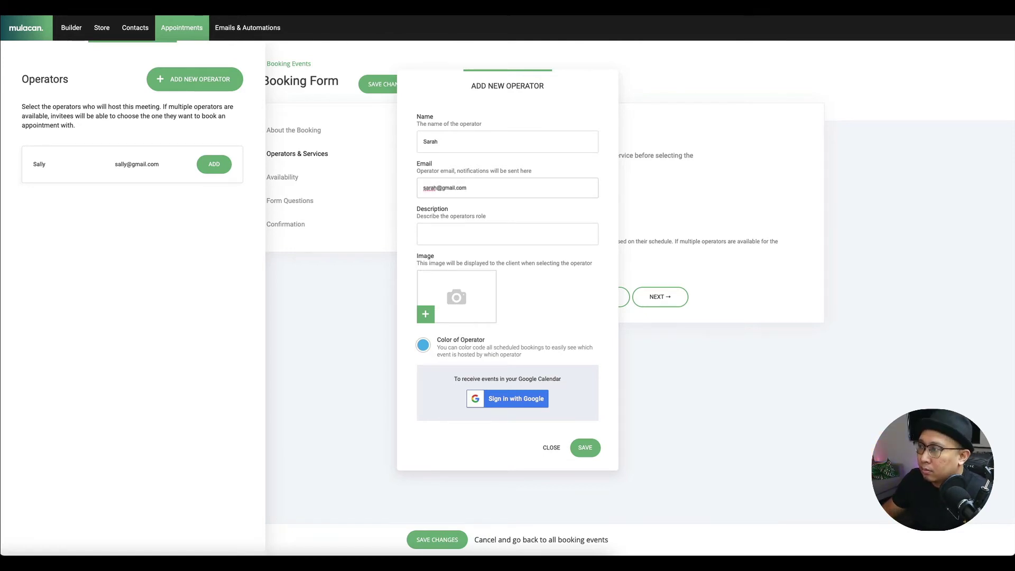
left_click(458, 232)
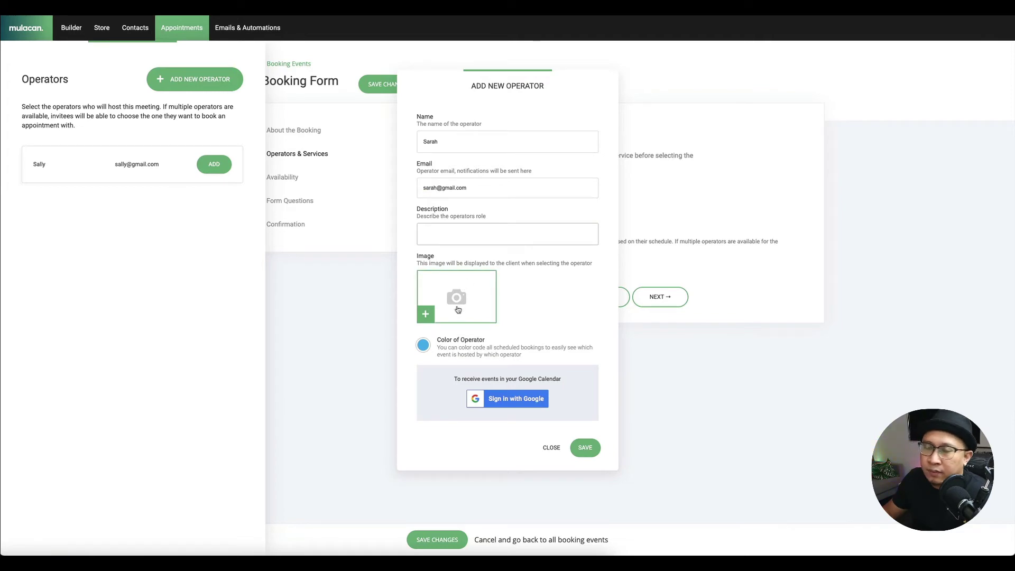
left_click(458, 310)
left_click(669, 146)
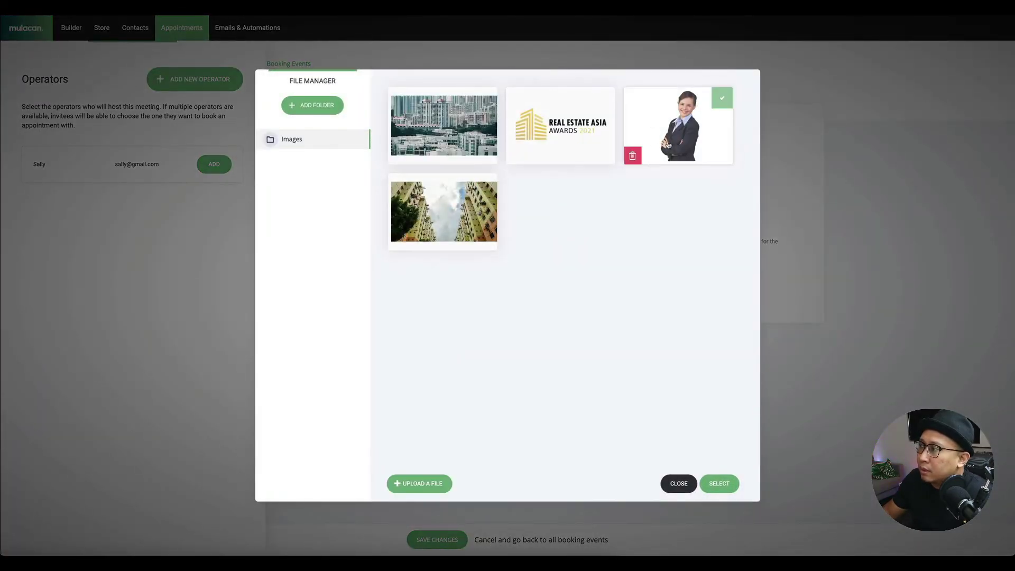
left_click(715, 485)
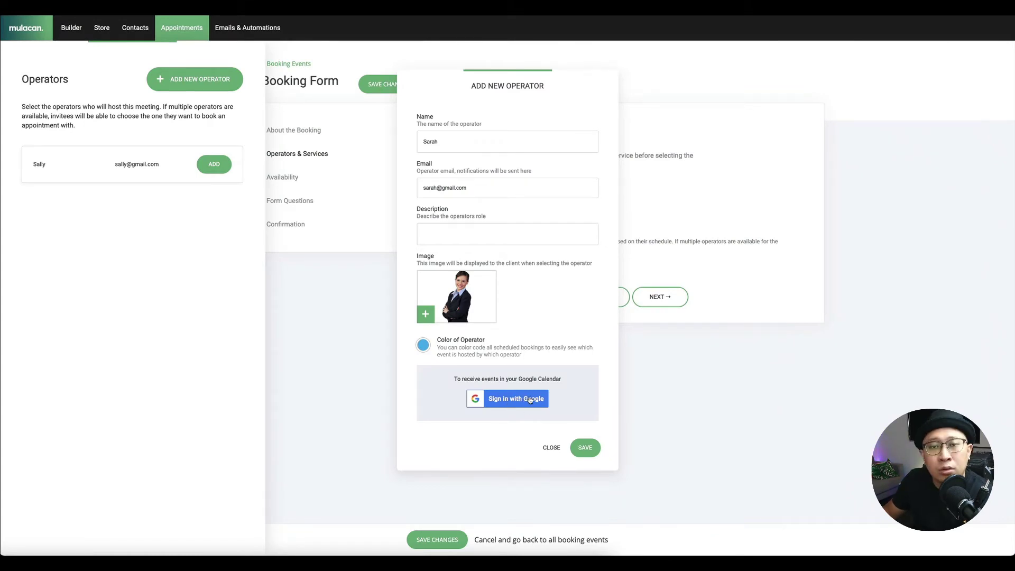
left_click(585, 447)
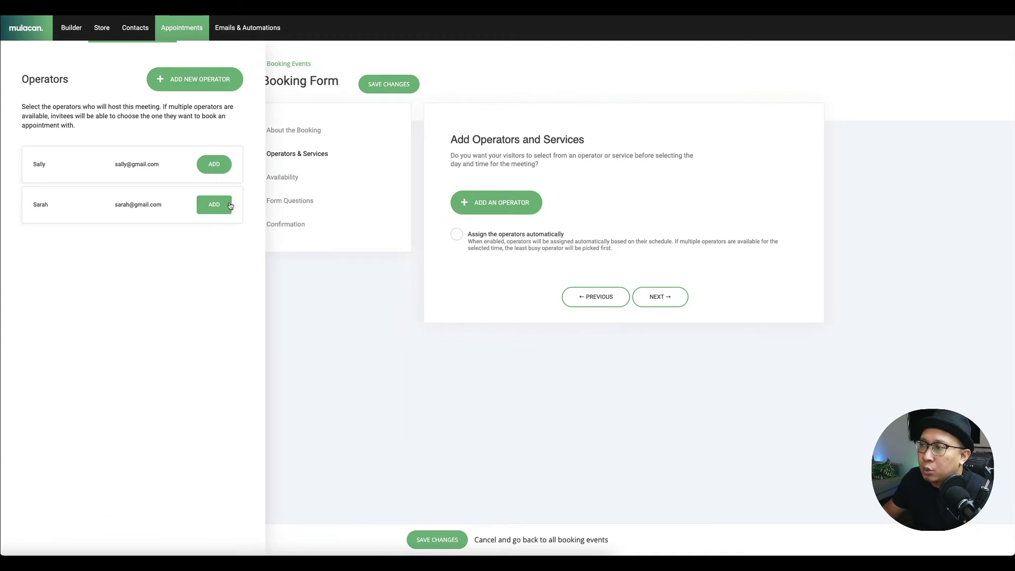
left_click(229, 206)
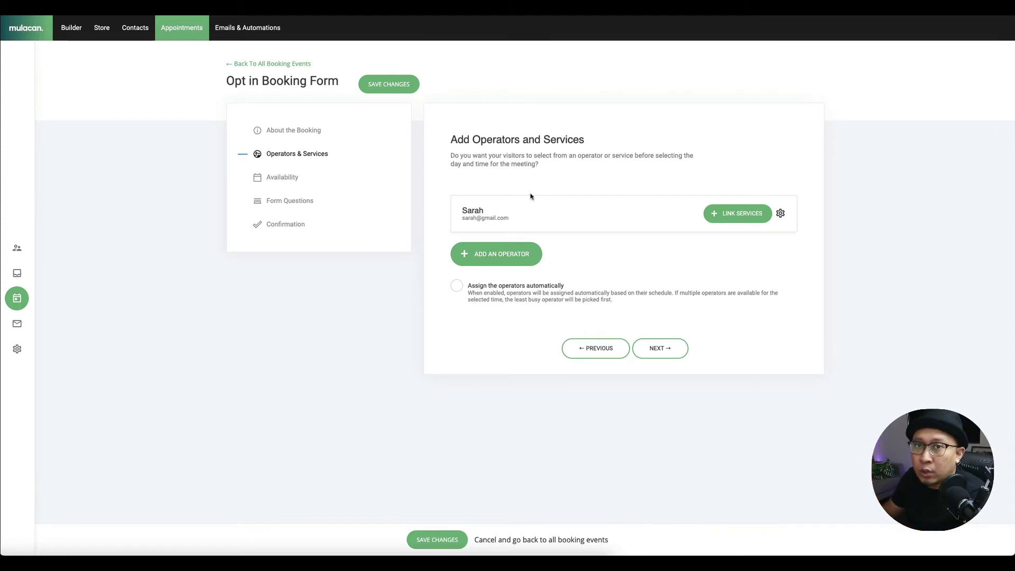
- Create a one-on-one, 45-minute 'Real Estate Audit' service and link it to the operator
left_click(741, 214)
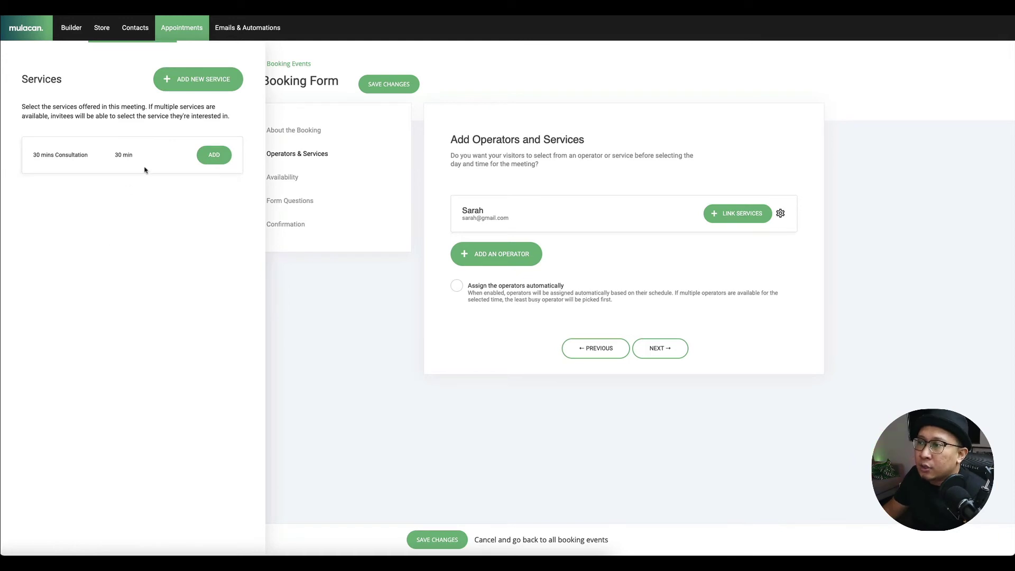
left_click(212, 81)
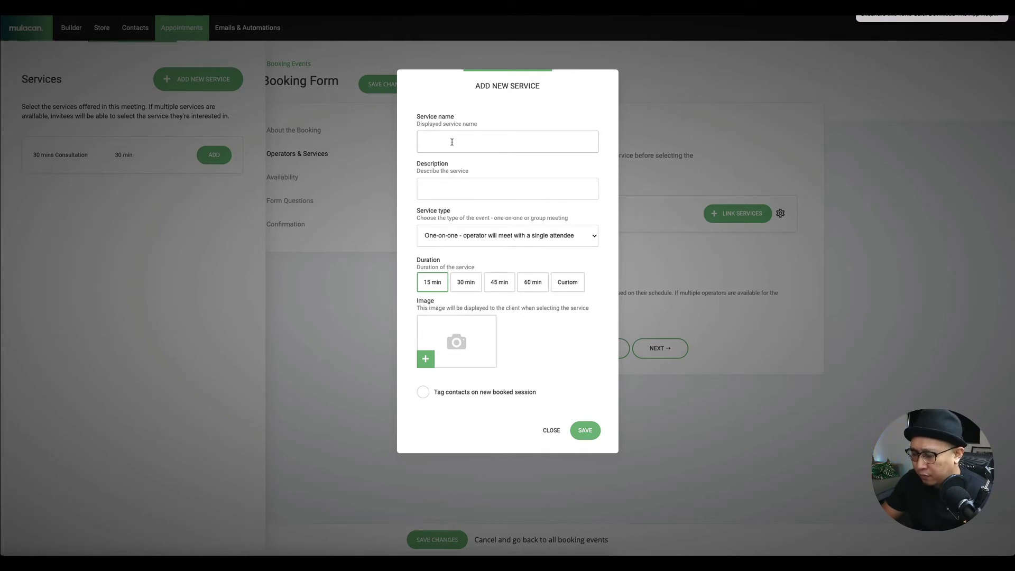
type("Real ")
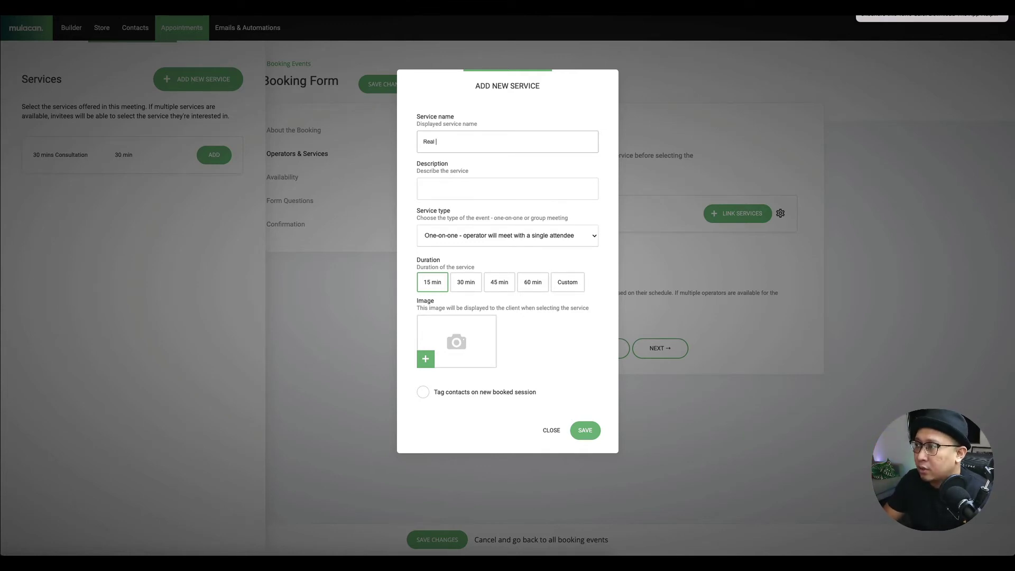
type("Estate Audit")
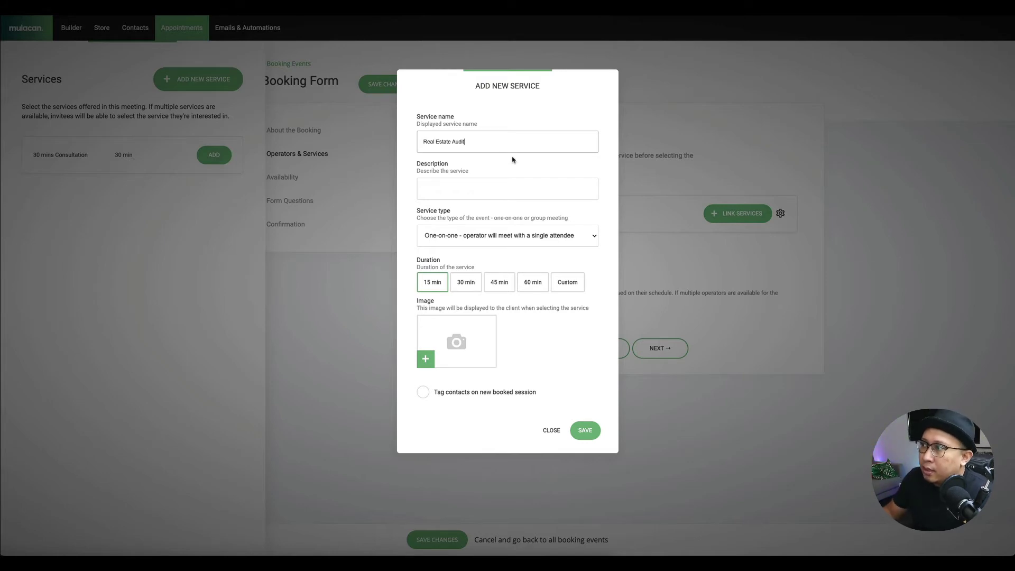
left_click(509, 194)
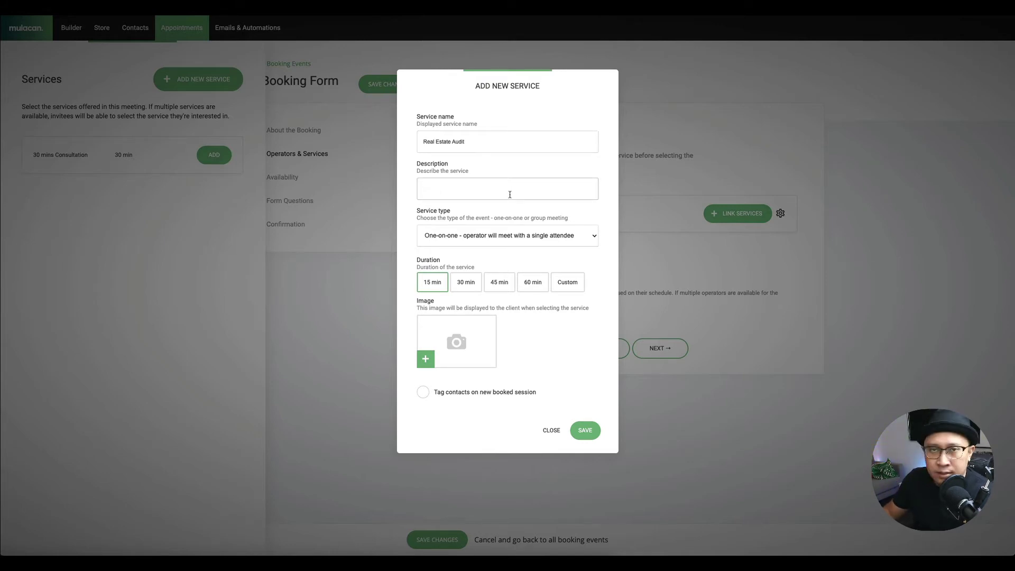
left_click(442, 236)
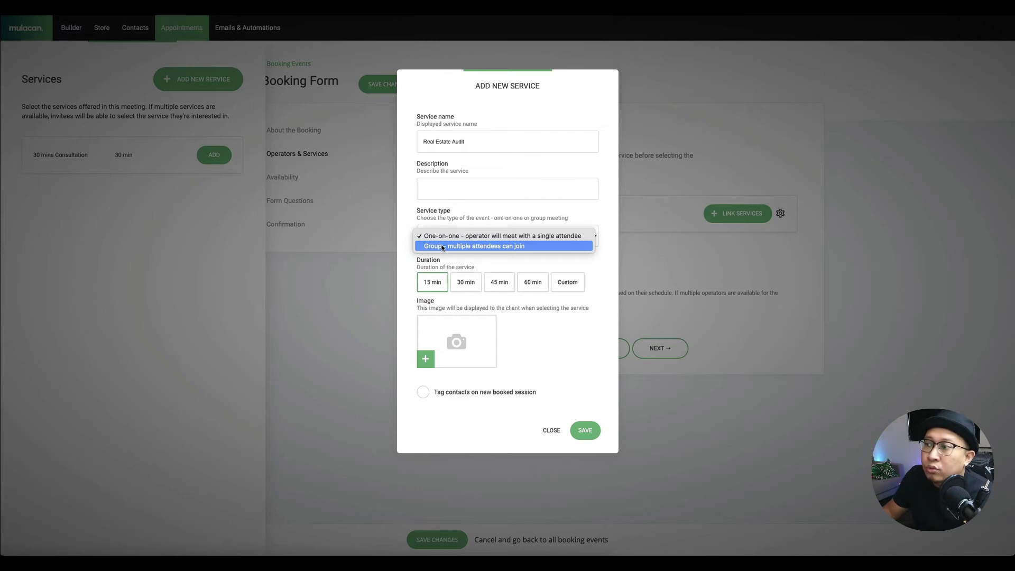
left_click(452, 237)
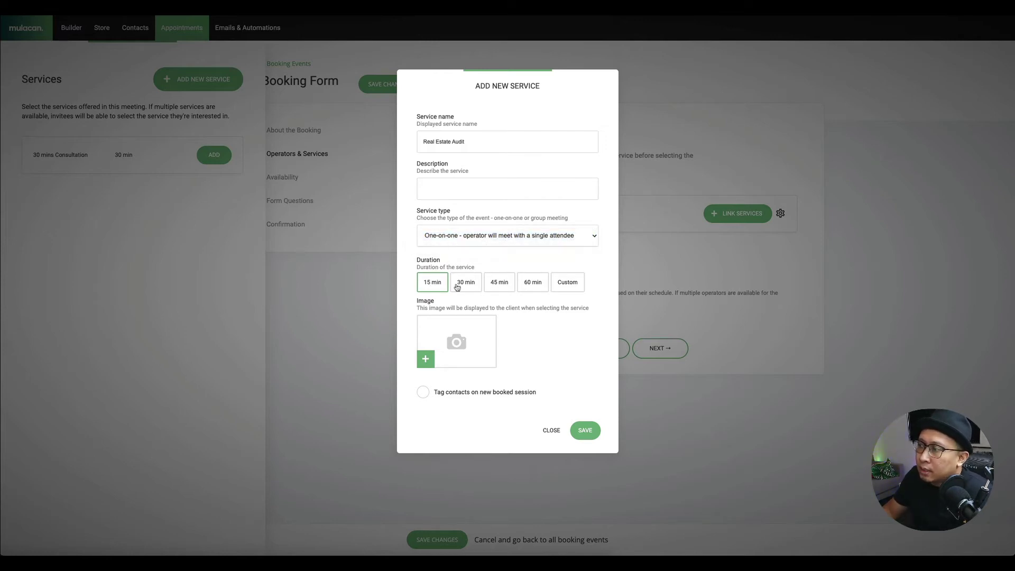
left_click(501, 288)
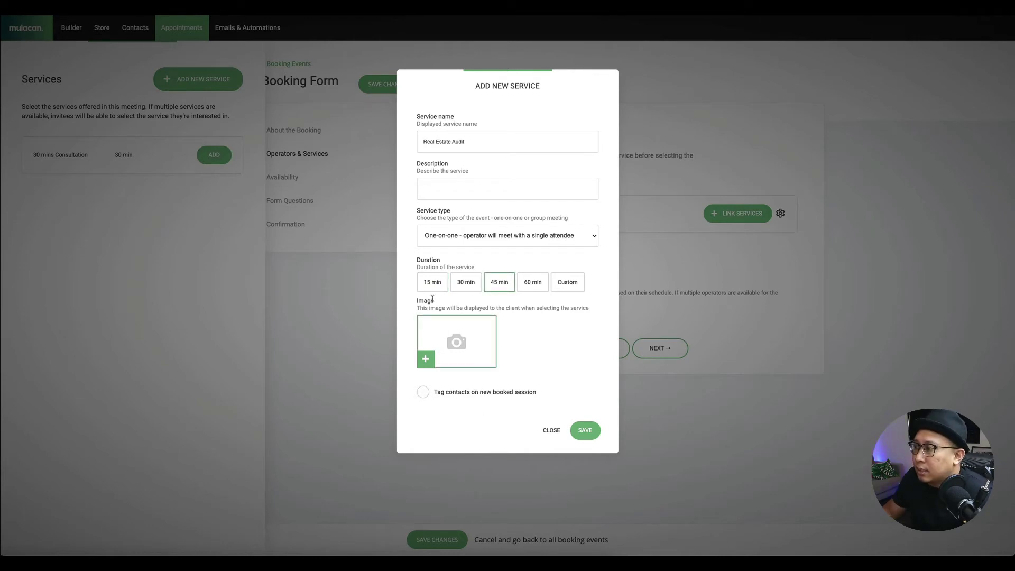
left_click(586, 430)
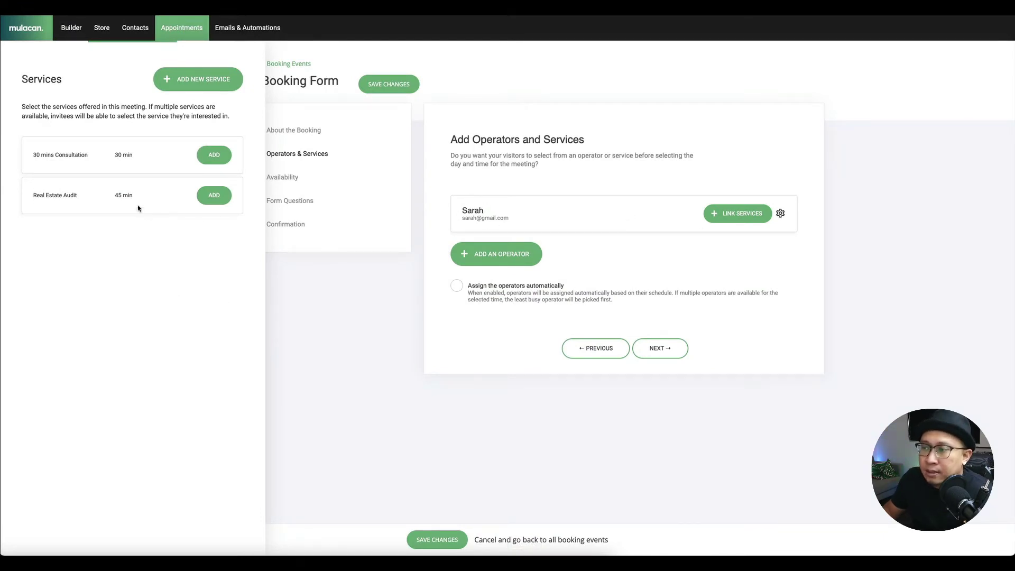
left_click(214, 195)
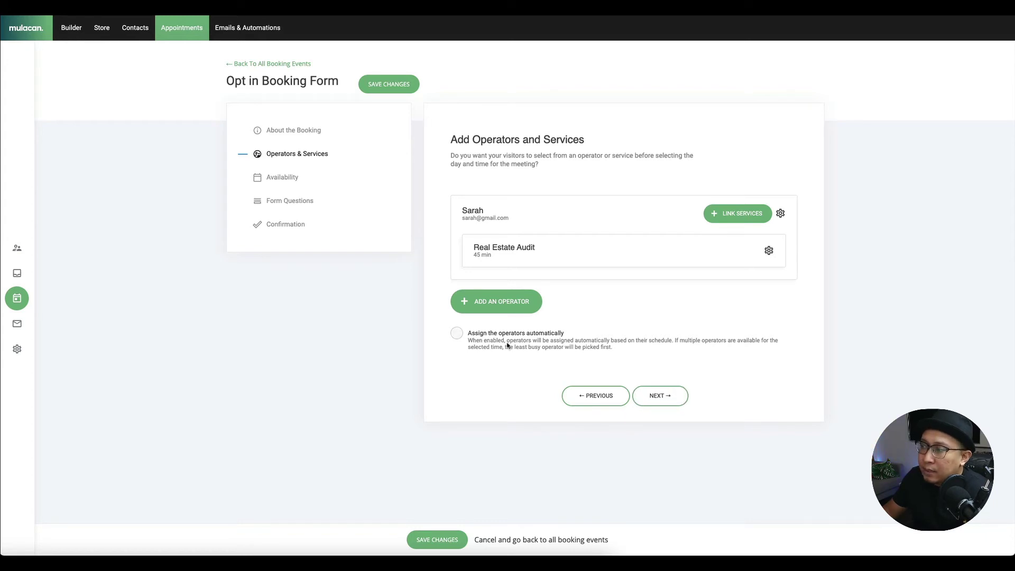
- Make the operator bookable Indefinitely, Everyday from 09:00 to 17:00, with no excluded days
left_click(669, 403)
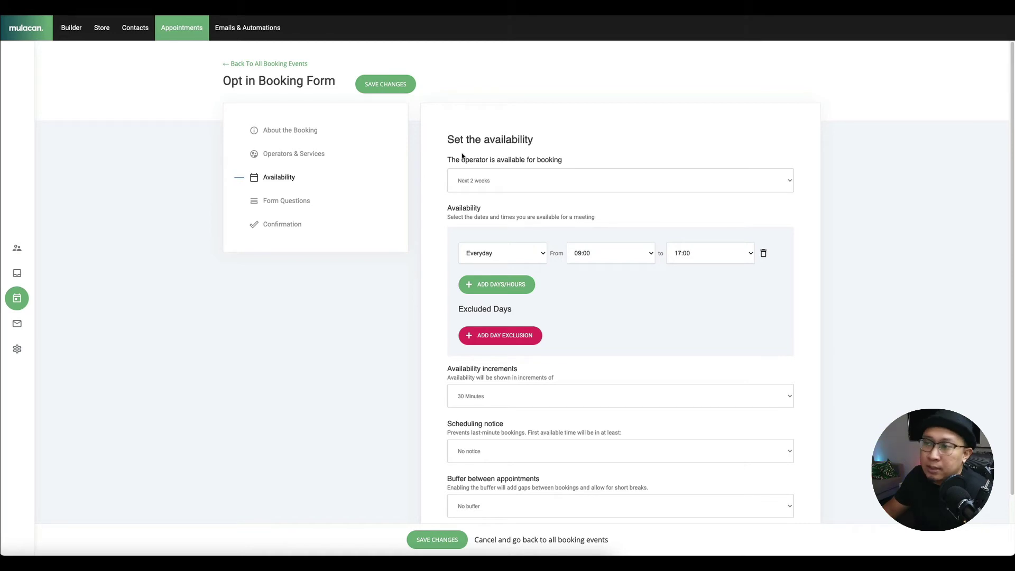
left_click(486, 181)
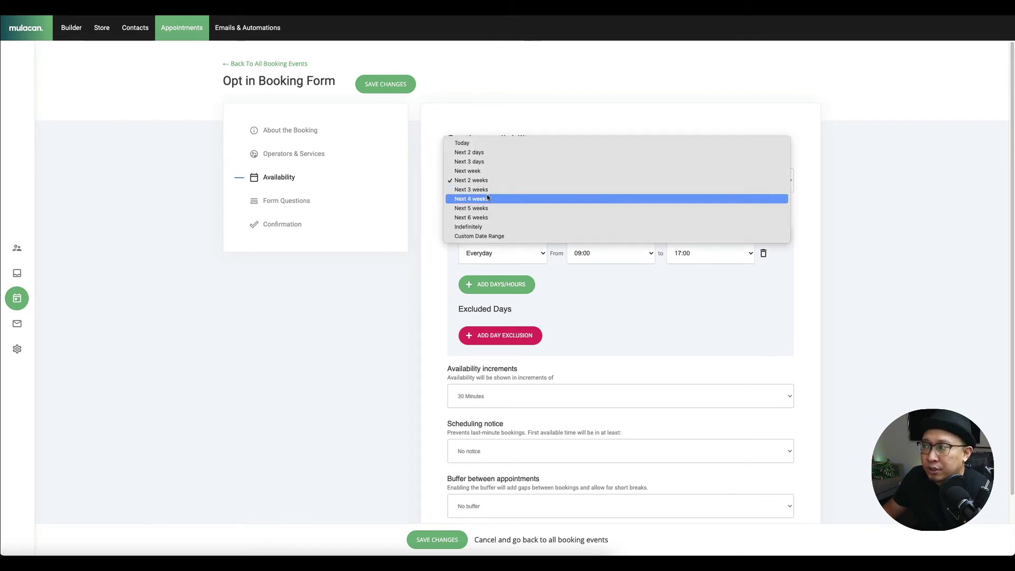
left_click(487, 227)
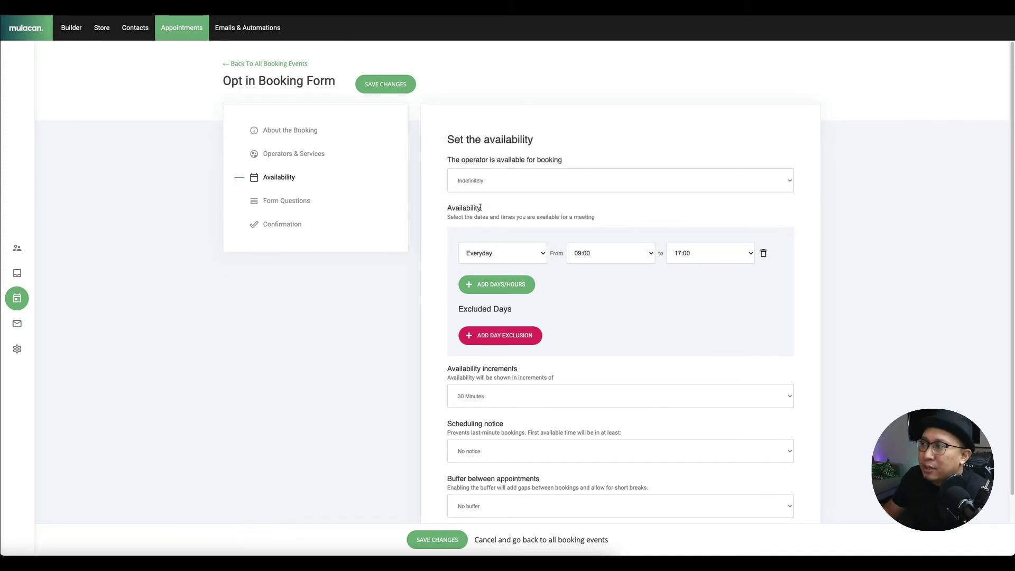
left_click(495, 260)
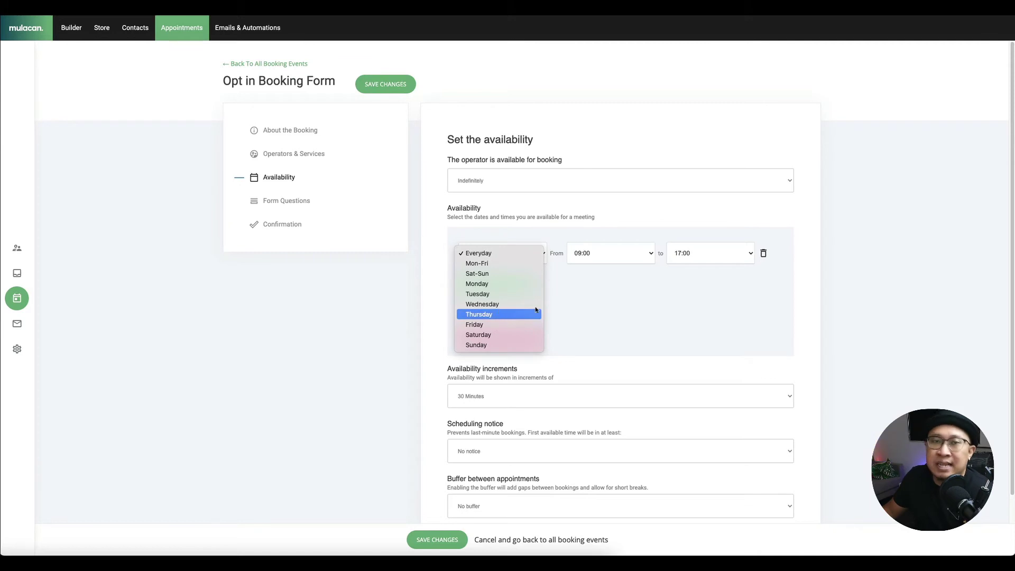
left_click(764, 292)
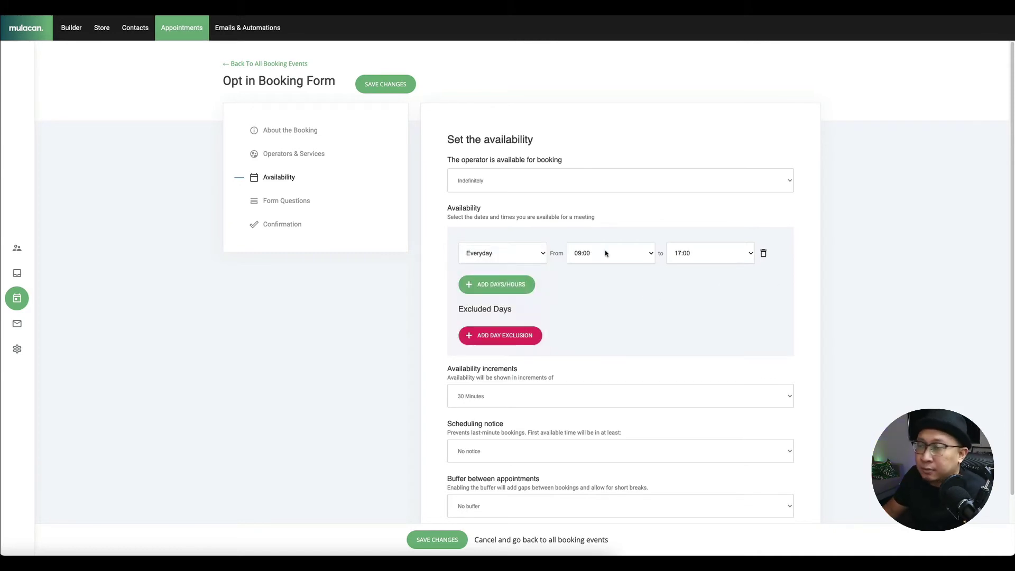
left_click(605, 253)
left_click(759, 320)
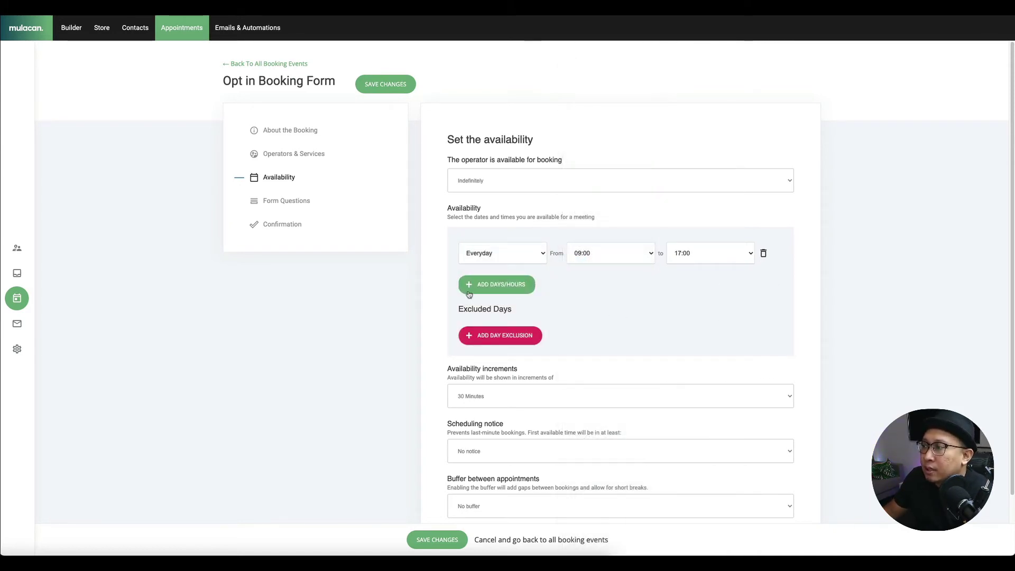
triple_click(463, 309)
left_click(497, 335)
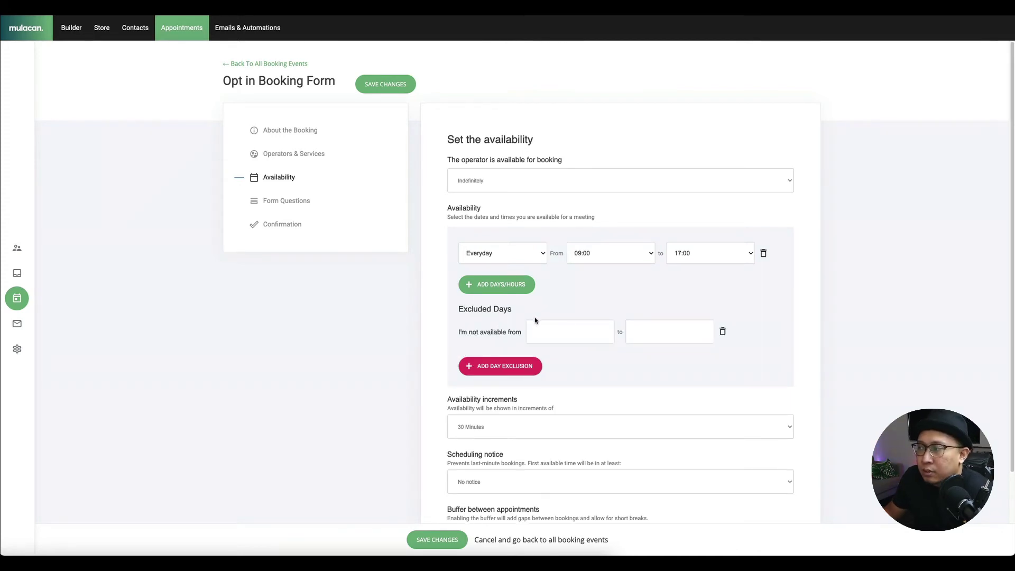
left_click(723, 332)
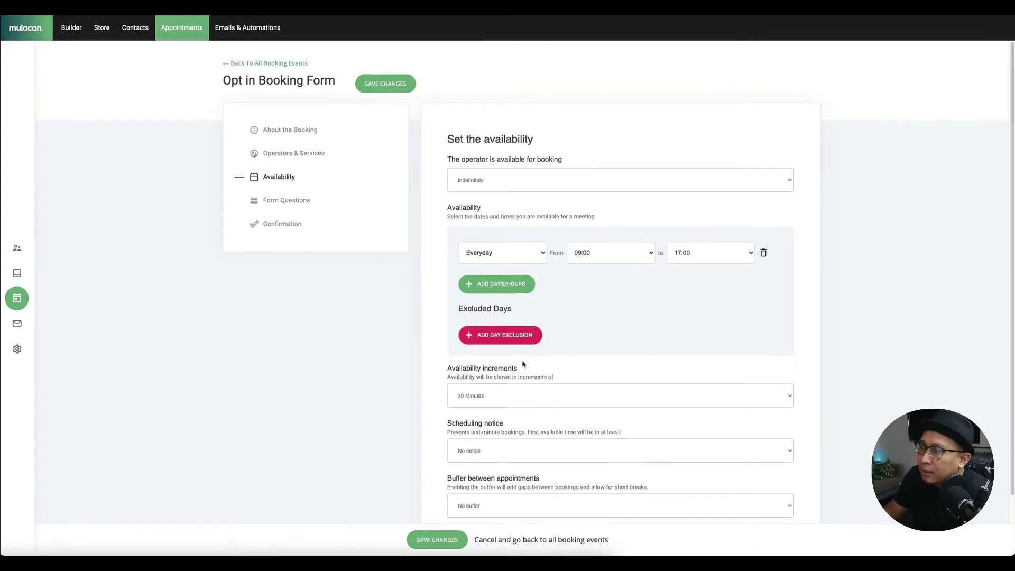
- Keep 30-minute increments, require 4 Hours scheduling notice with no buffer, and move to Form Questions
scroll(524, 363, "down", 2)
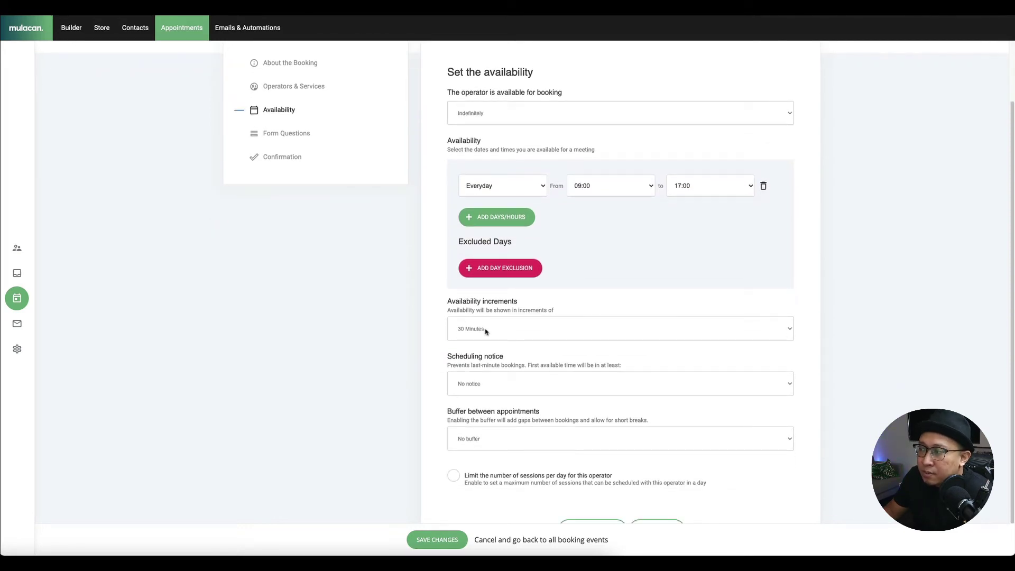
left_click(483, 331)
left_click(390, 344)
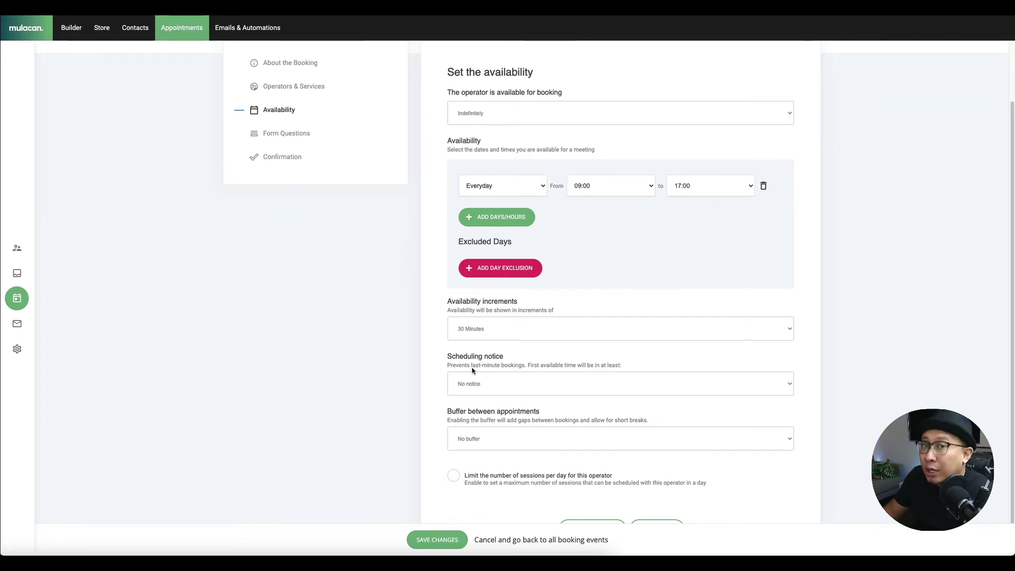
left_click(493, 384)
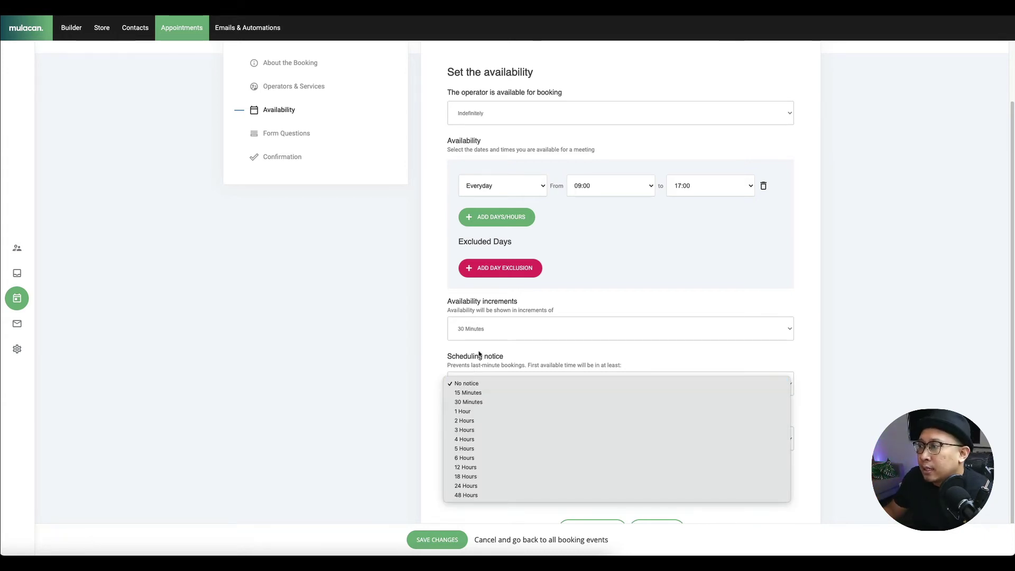
left_click(481, 441)
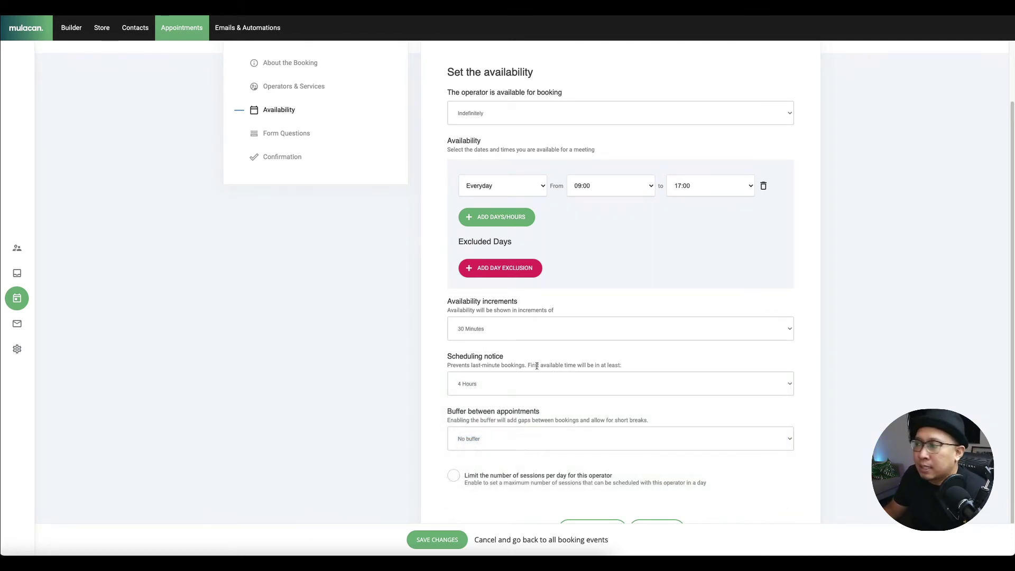
left_click(503, 435)
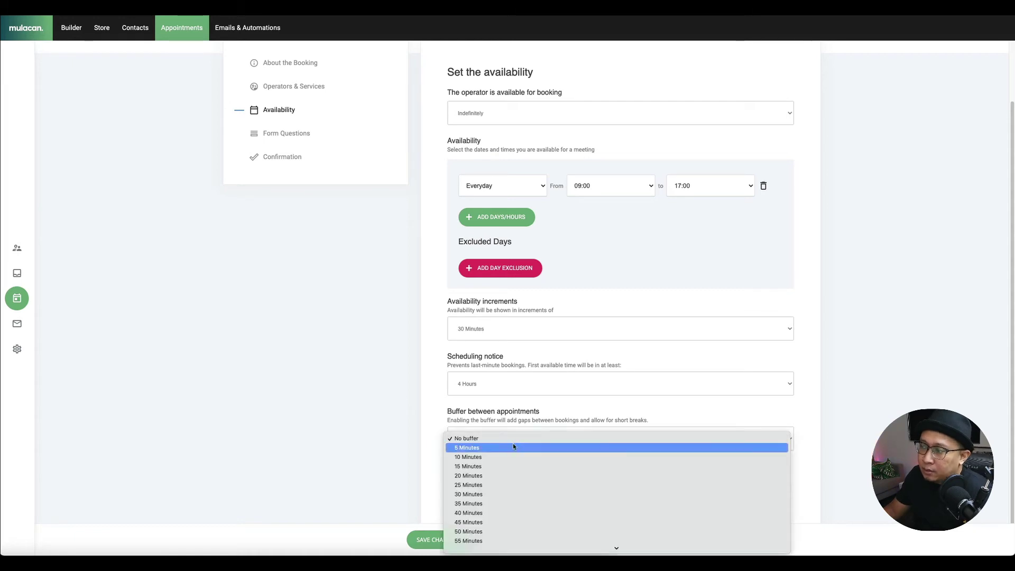
left_click(499, 437)
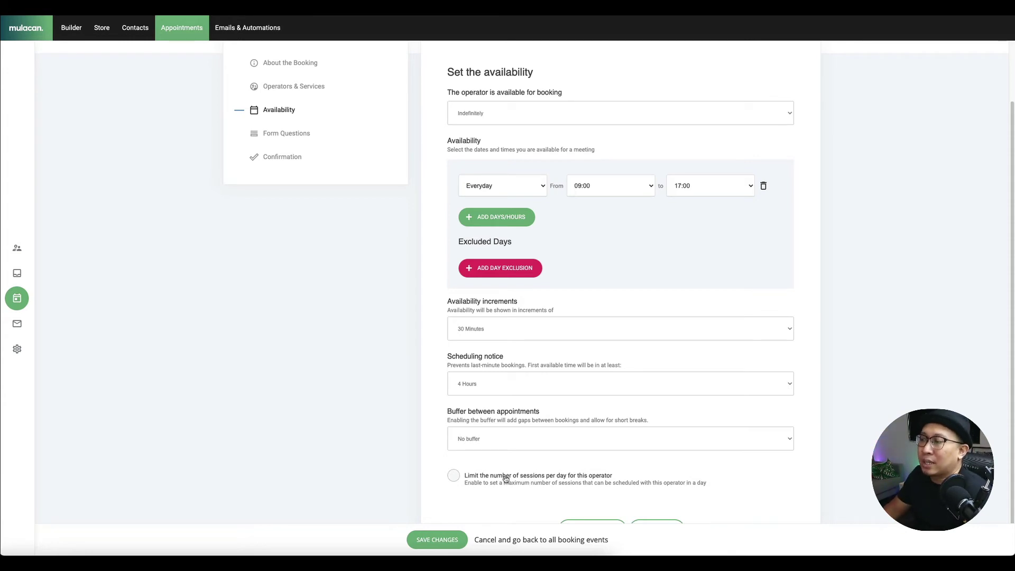
left_click(673, 521)
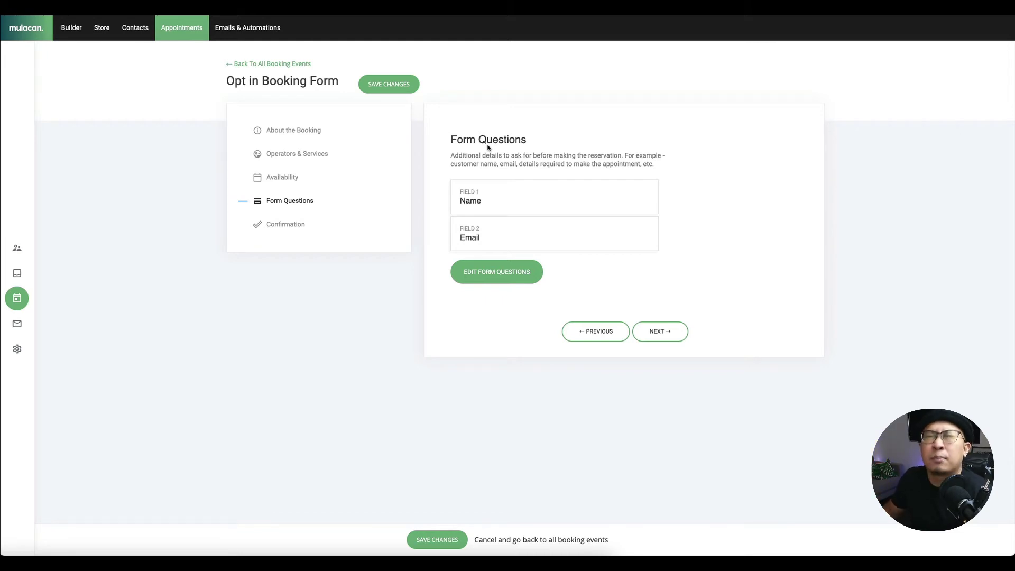
- Add a Select field as the third booking form question after Name and Email, re-adding it once
left_click(494, 275)
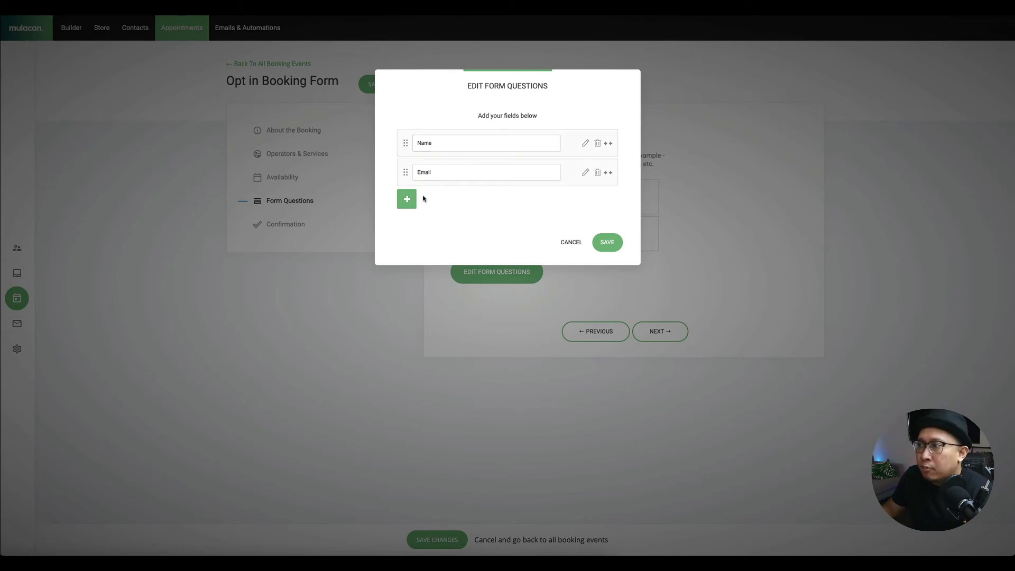
left_click(407, 199)
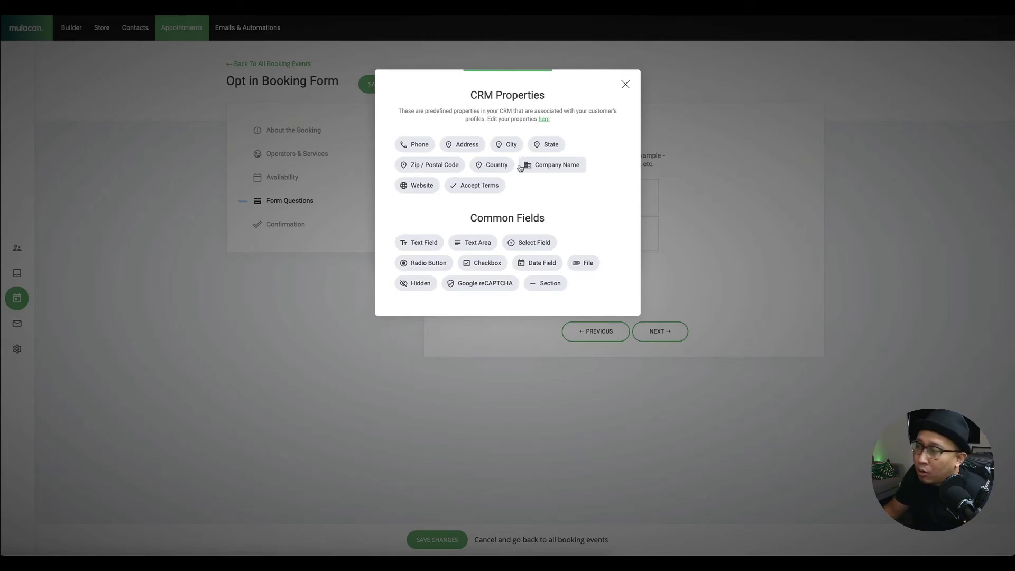
left_click(533, 242)
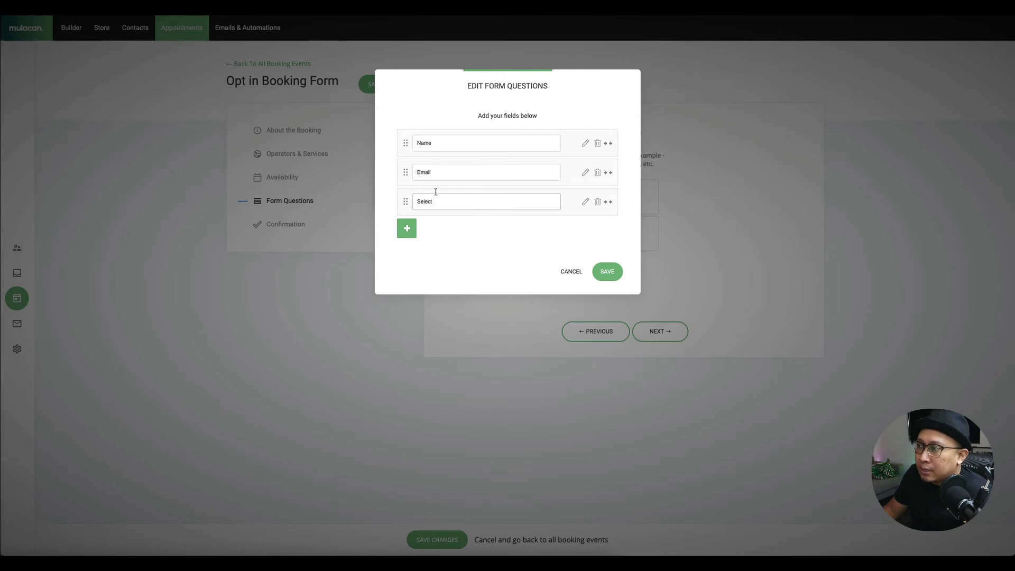
left_click(586, 201)
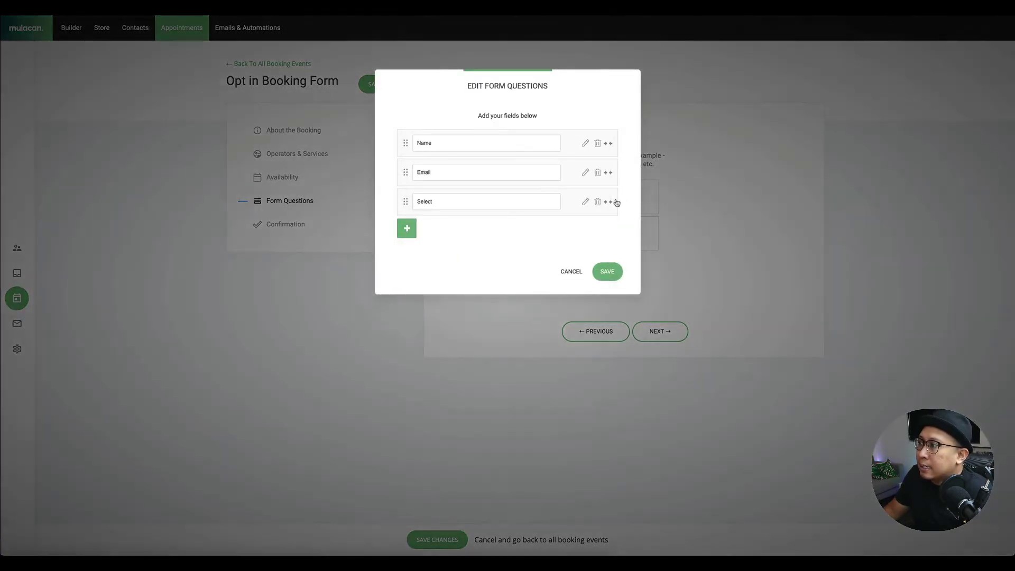
left_click(597, 201)
left_click(538, 221)
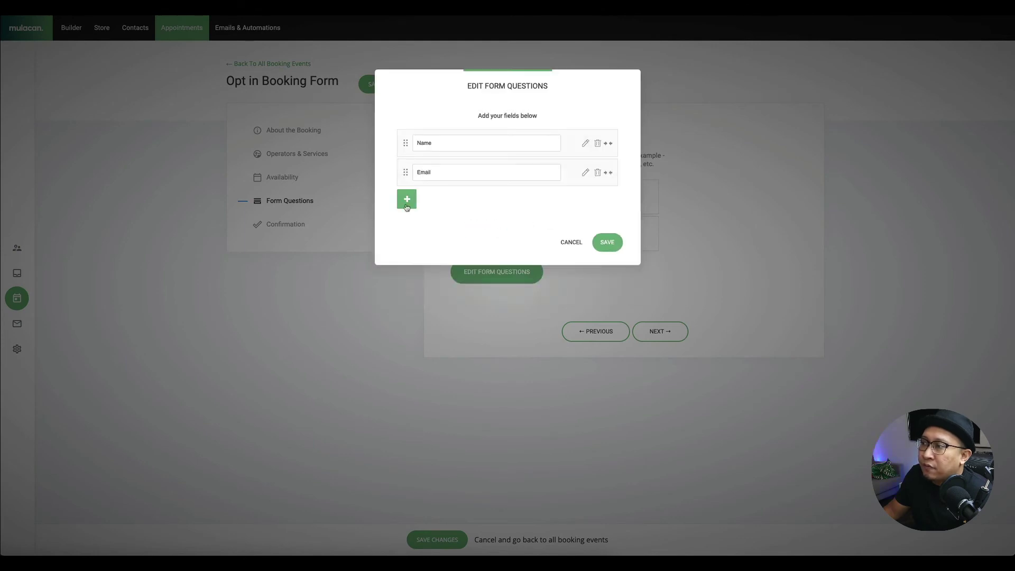
left_click(406, 200)
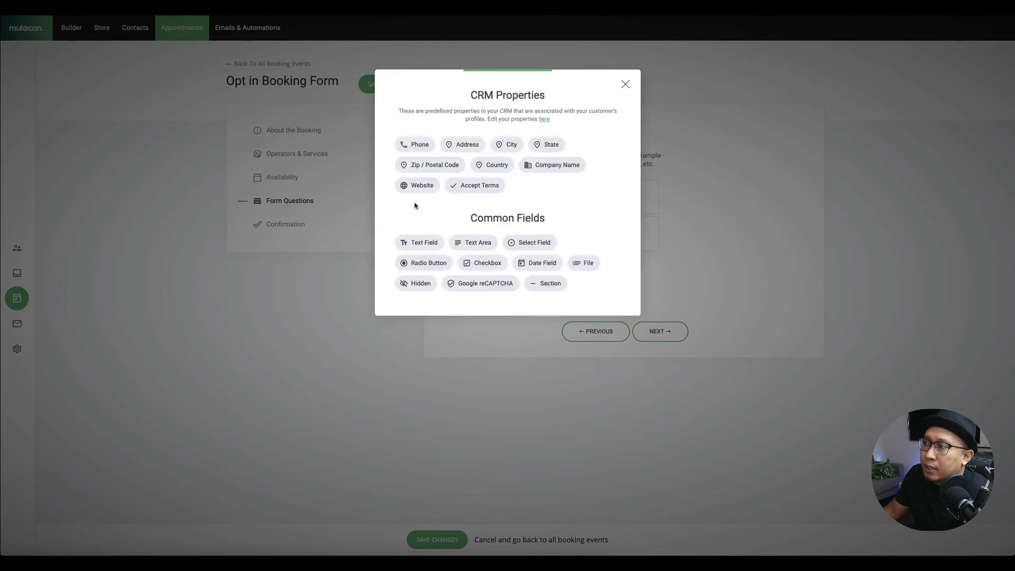
left_click(532, 243)
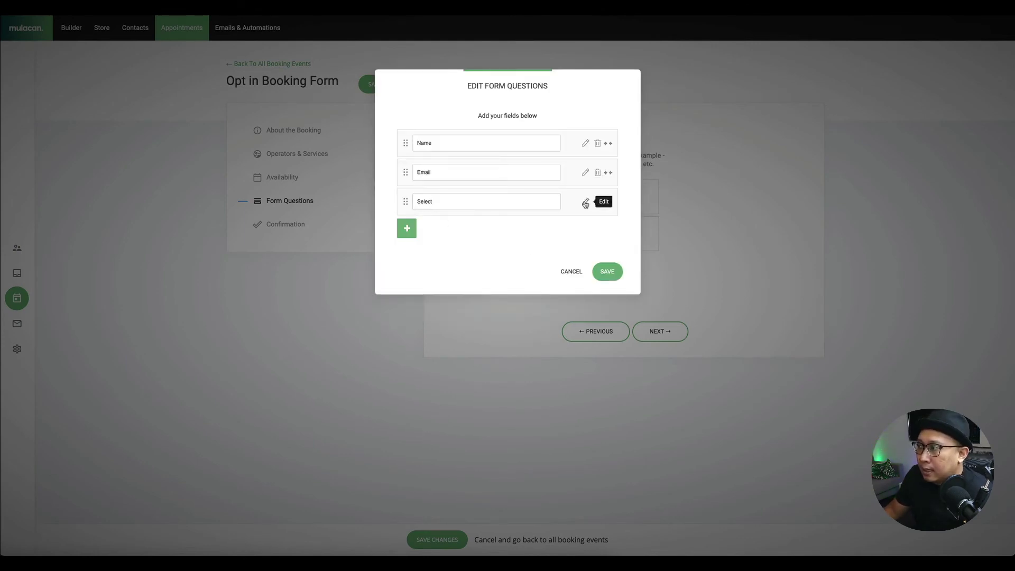
- Give the Select question options 'I want to sell my house', 'look for a resale flat', 'upgrade to condo', then save
left_click(585, 201)
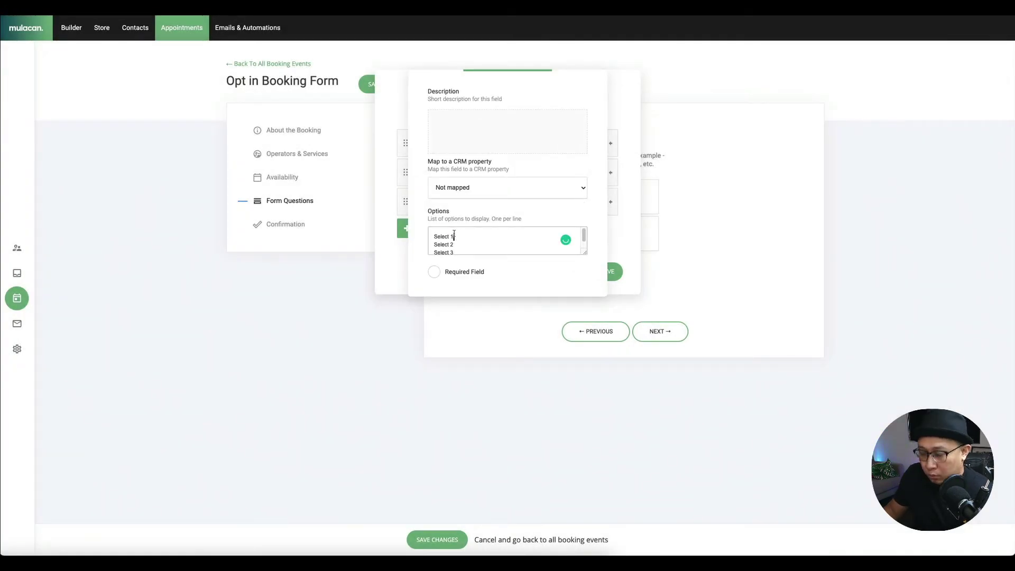
key("ctrl+a")
key("BackSpace")
type("I")
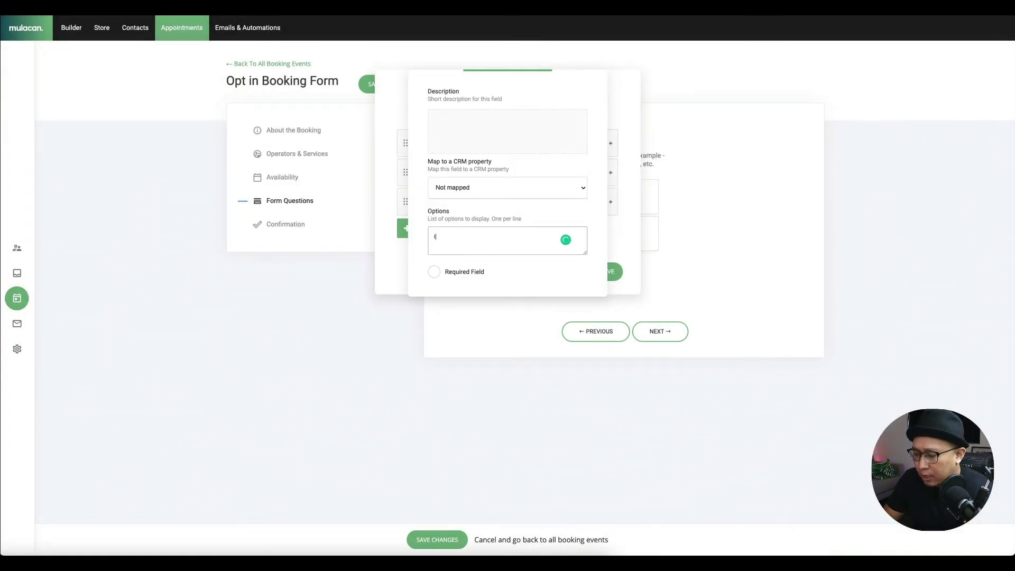
type(" want to sell my")
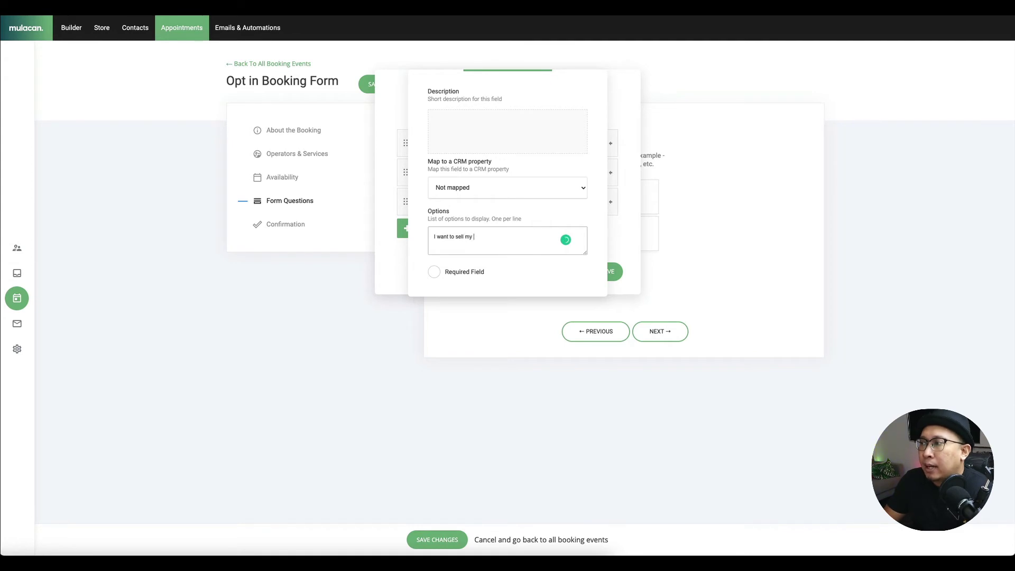
type(" house")
key("Return")
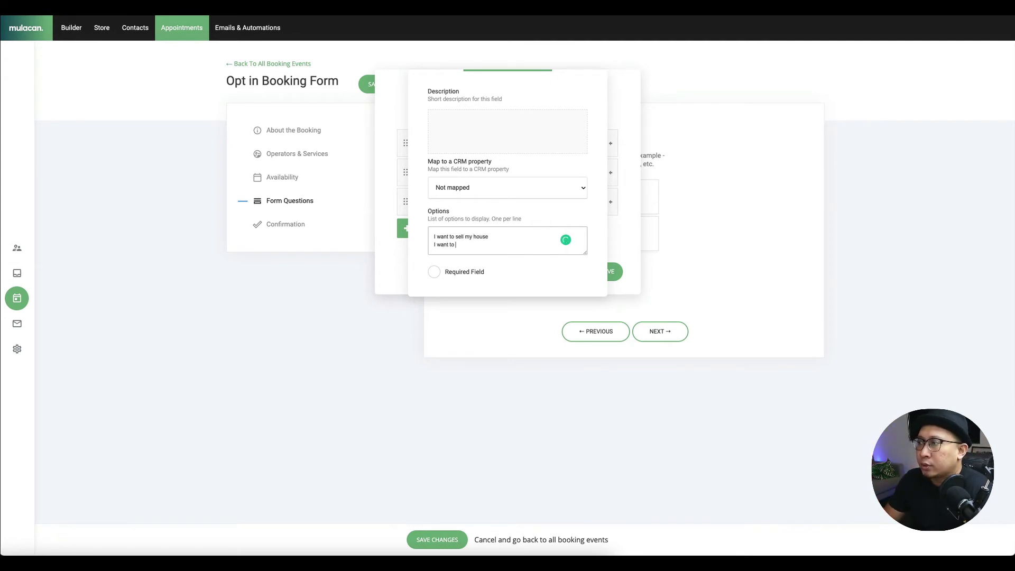
type("I want to look for ")
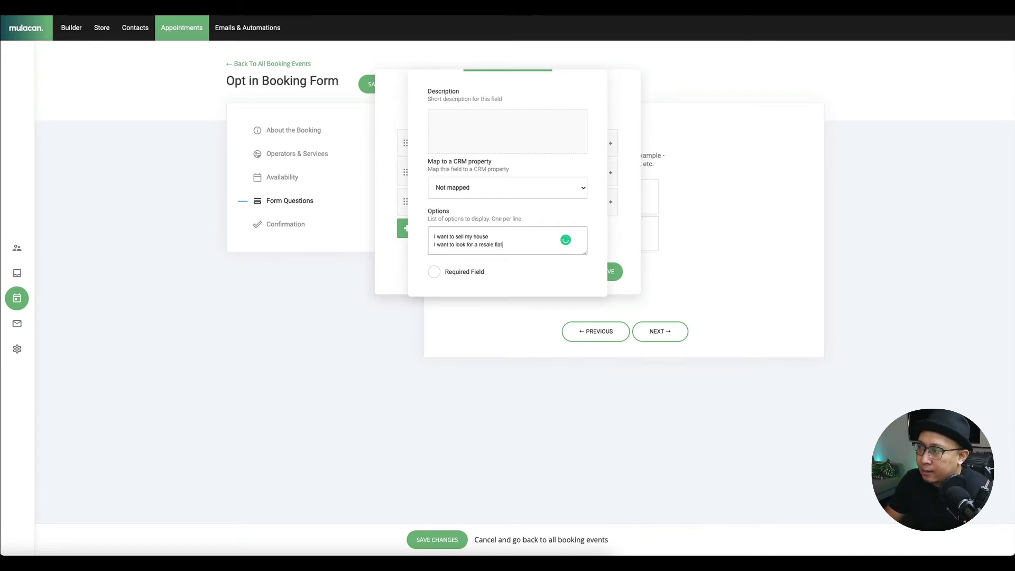
type("a resale flat")
key("Return")
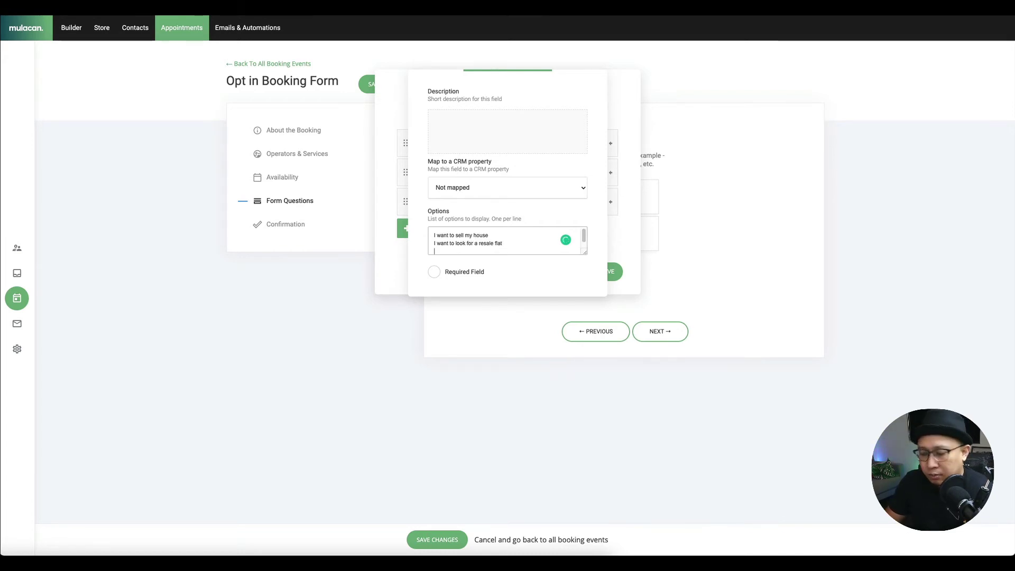
type("I want to up")
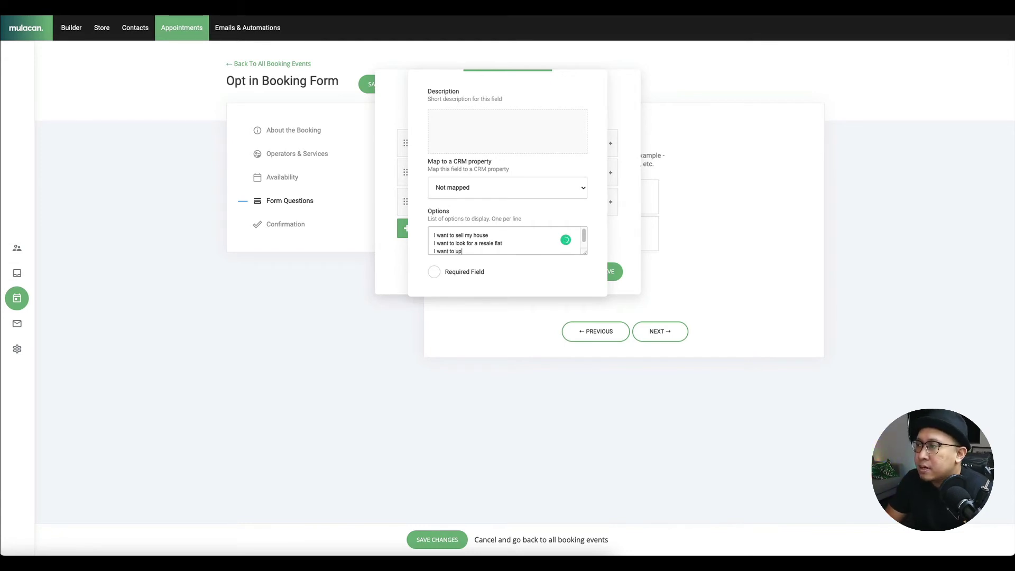
type("grade to condo")
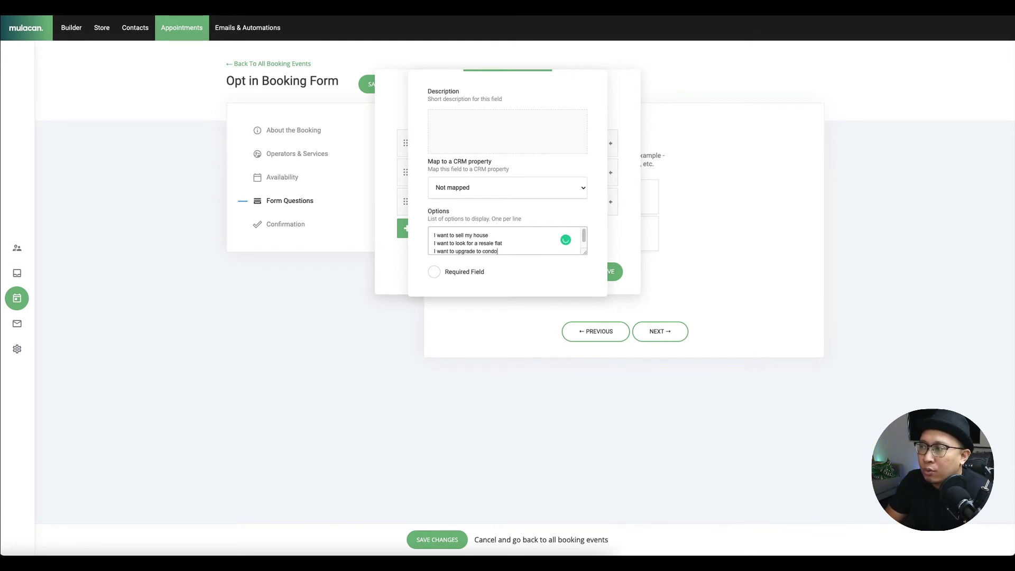
left_click(559, 267)
left_click(622, 237)
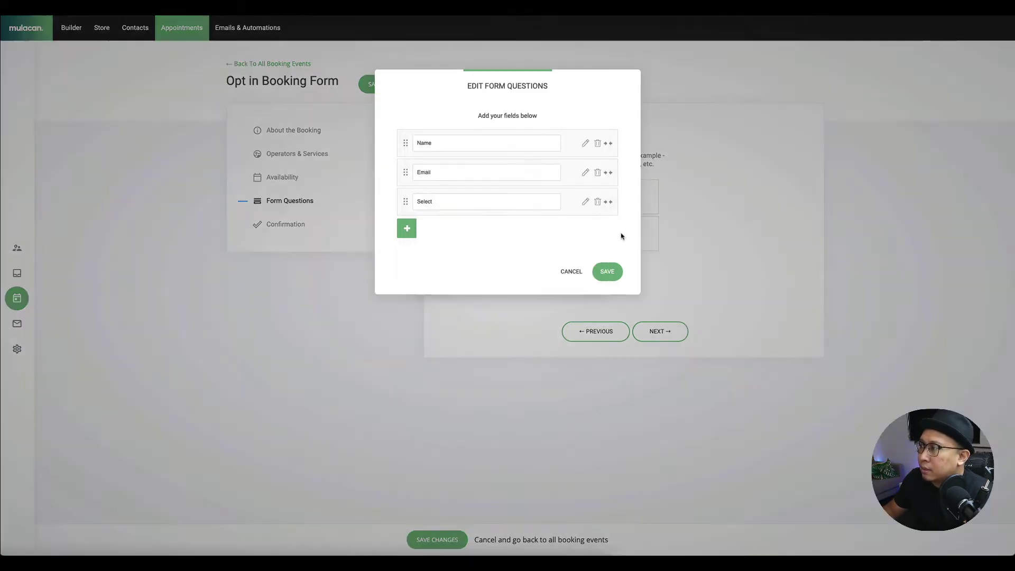
left_click(611, 272)
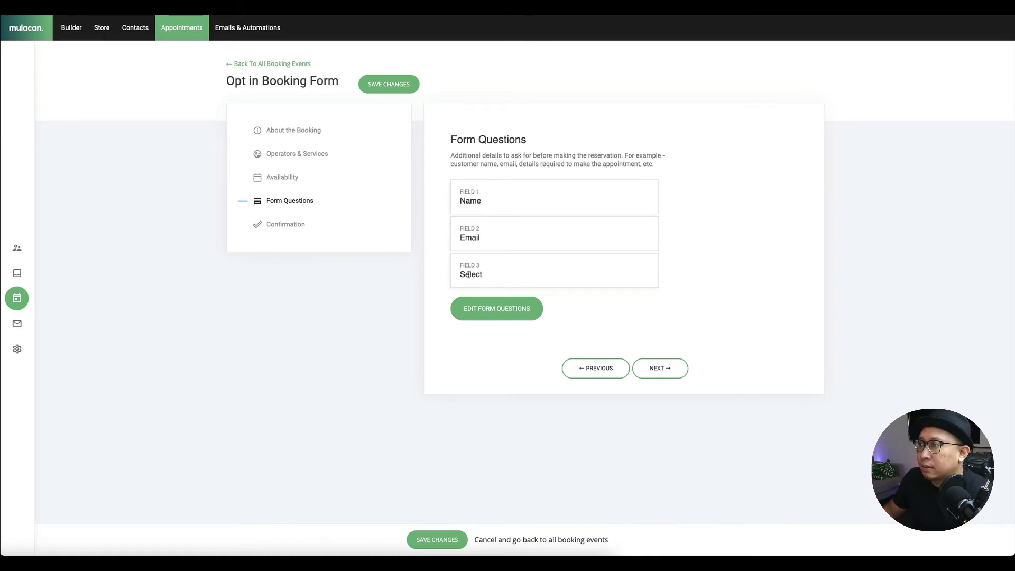
- Rename the third question to 'What are you looking for?', save, and continue to Confirmation
left_click(493, 312)
double_click(424, 202)
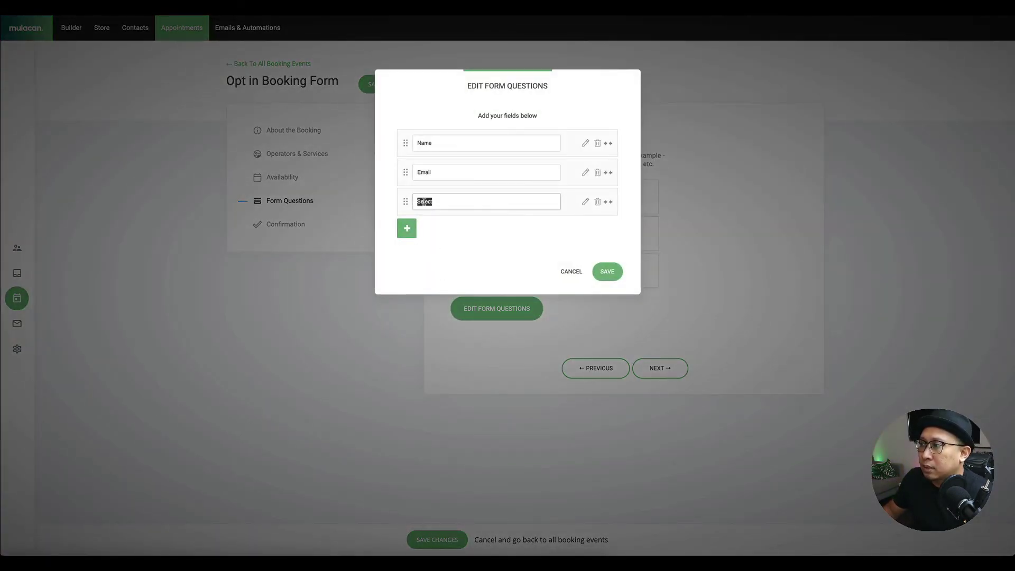
type("What are you looking for?")
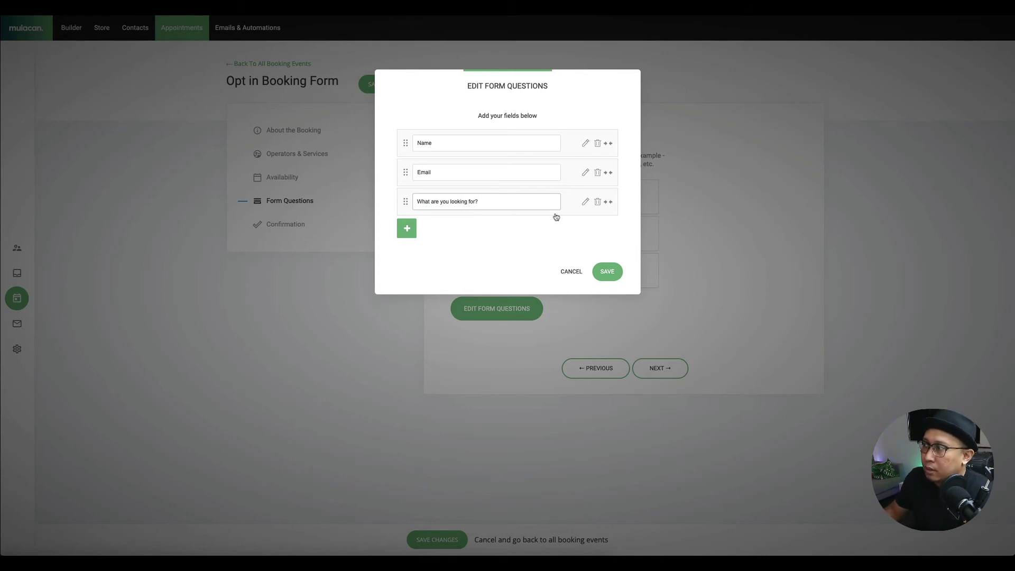
left_click(615, 273)
left_click(679, 370)
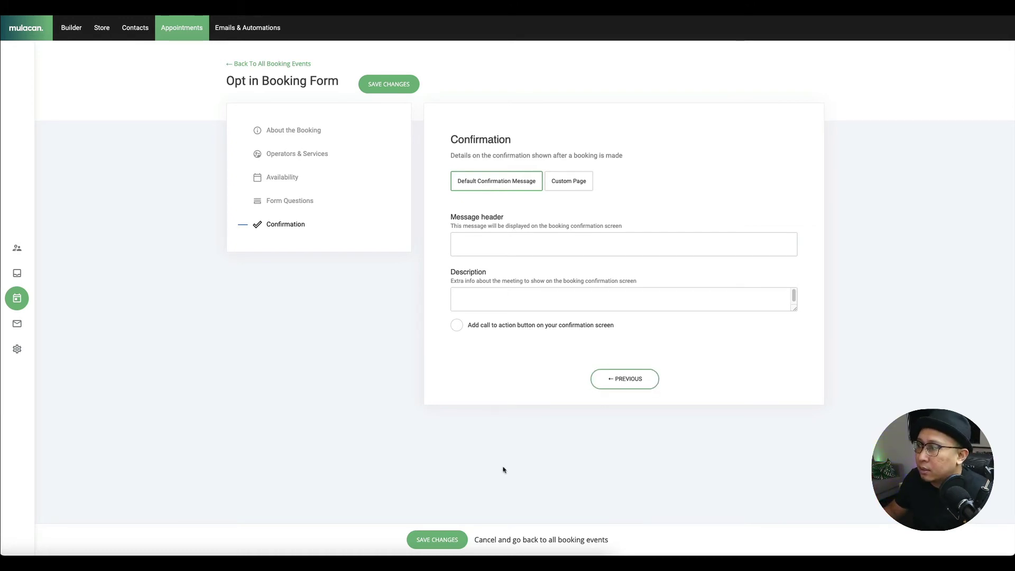
- Save the Opt in Booking Form booking event
left_click(450, 540)
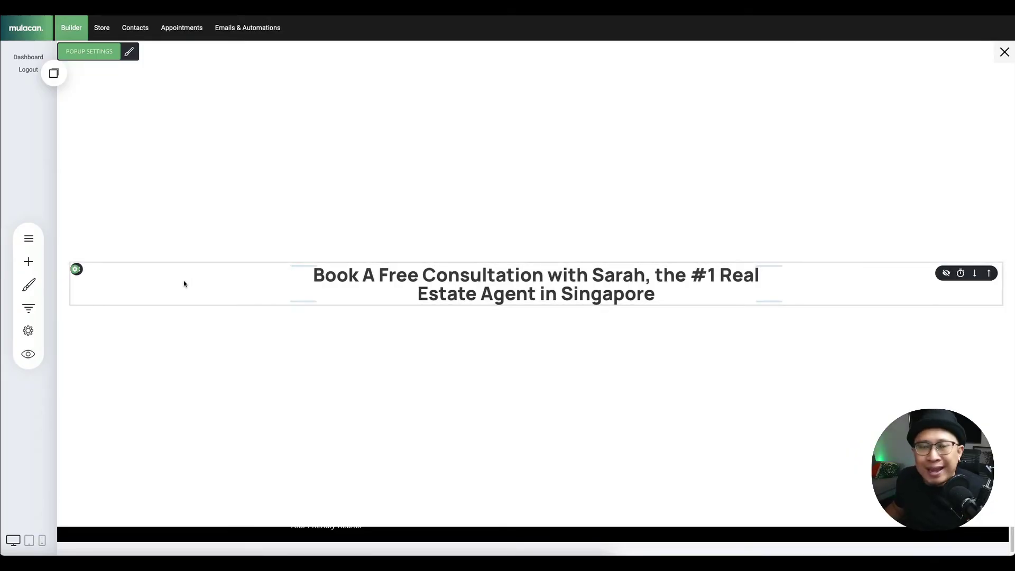
- Add a booking widget under the popup headline, link it to Opt in Booking Form, and change its layout
left_click(28, 261)
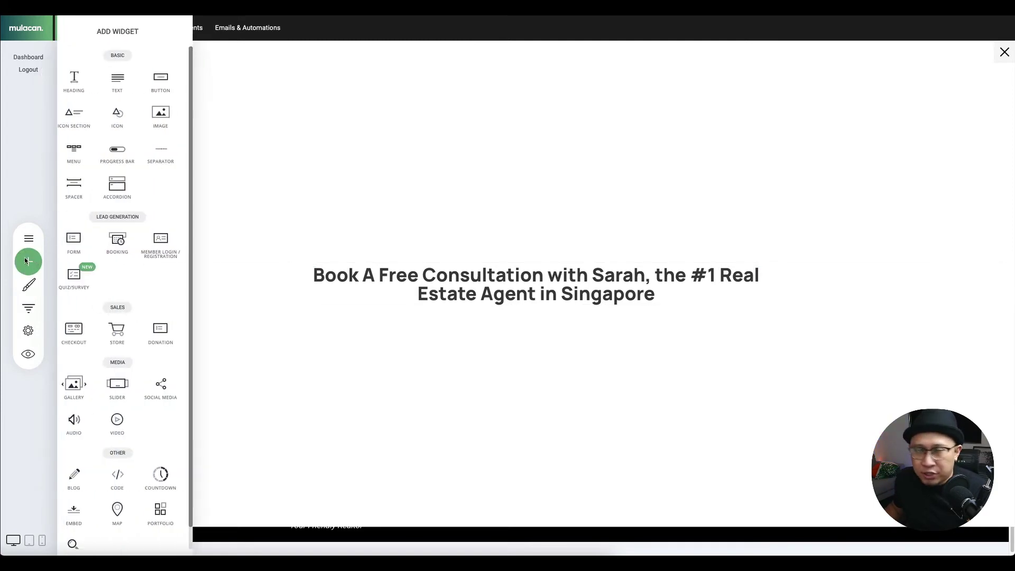
left_click_drag(132, 241, 490, 292)
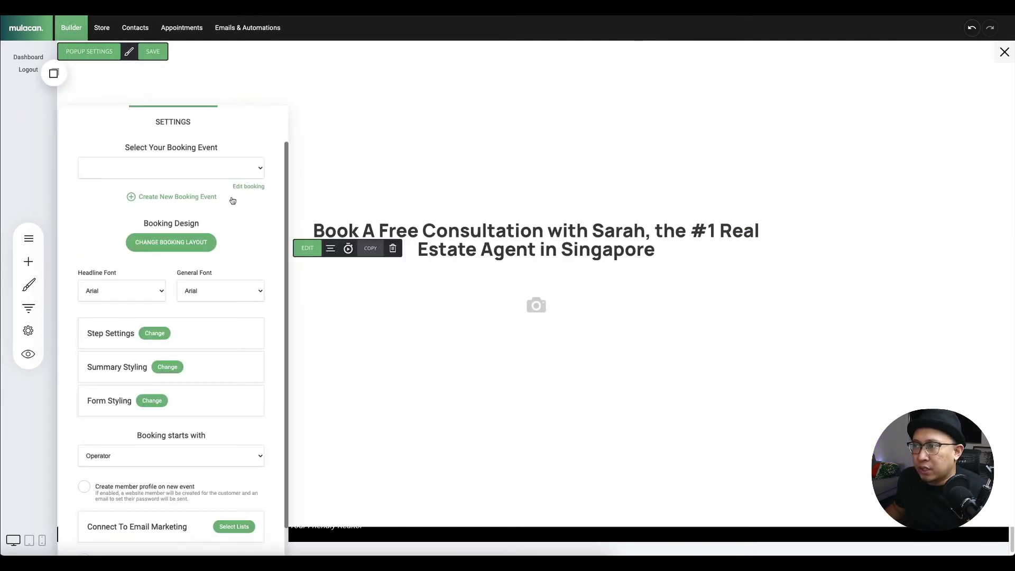
left_click(196, 168)
left_click(122, 168)
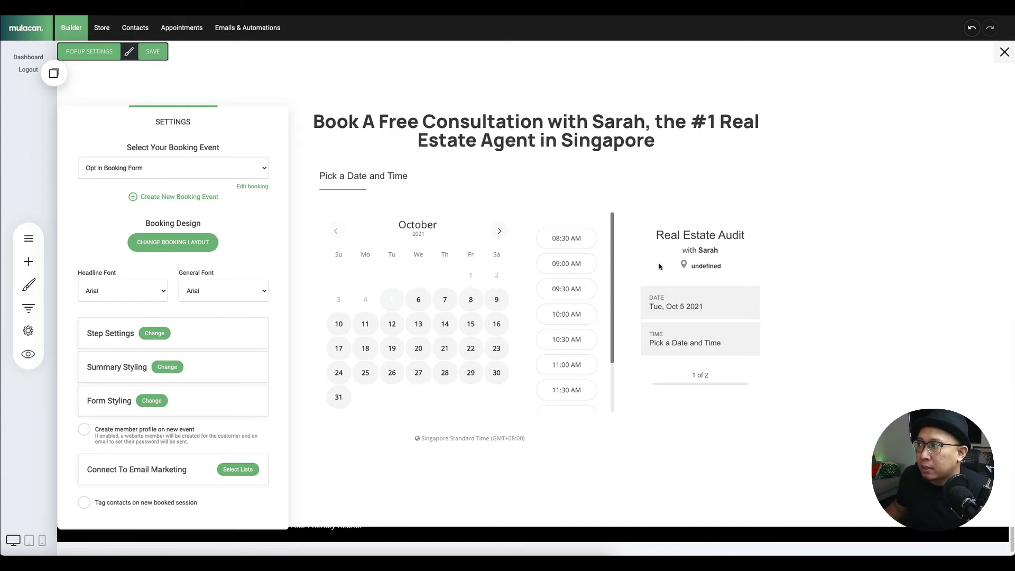
left_click(176, 243)
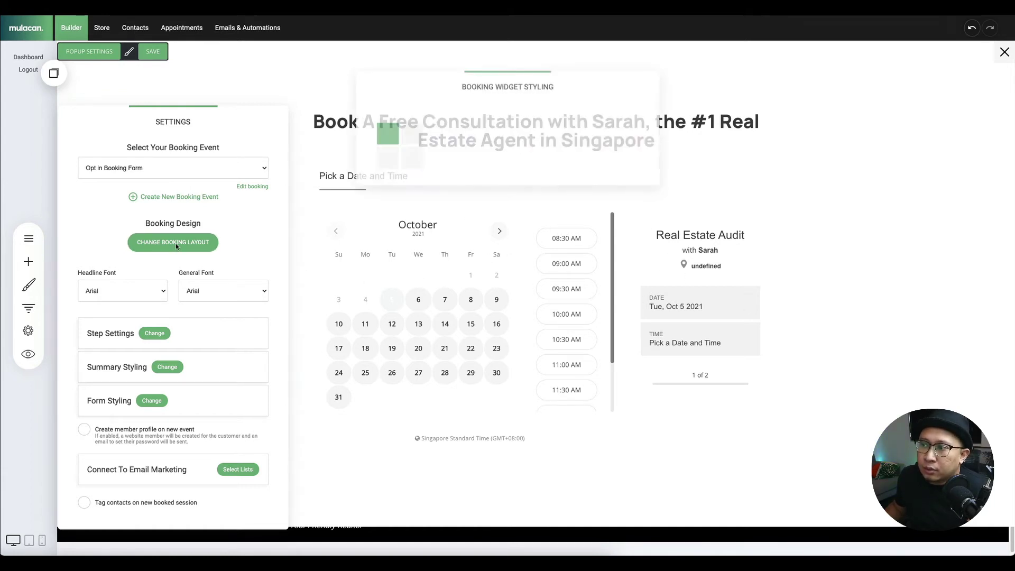
left_click(603, 194)
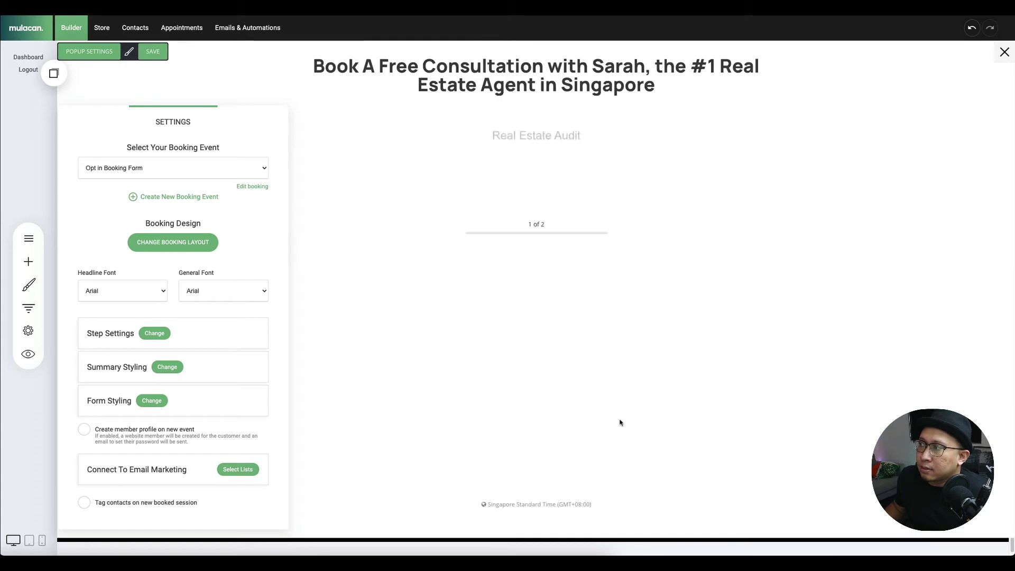
- Use the summary-above-calendar layout, set headline and general fonts to Manrope, and save the popup
left_click(202, 243)
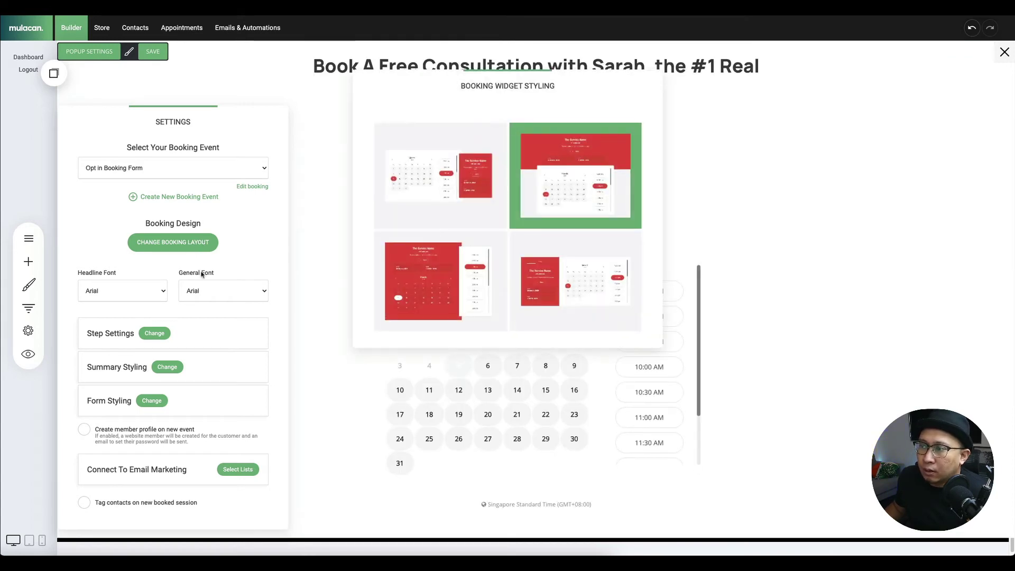
left_click(428, 288)
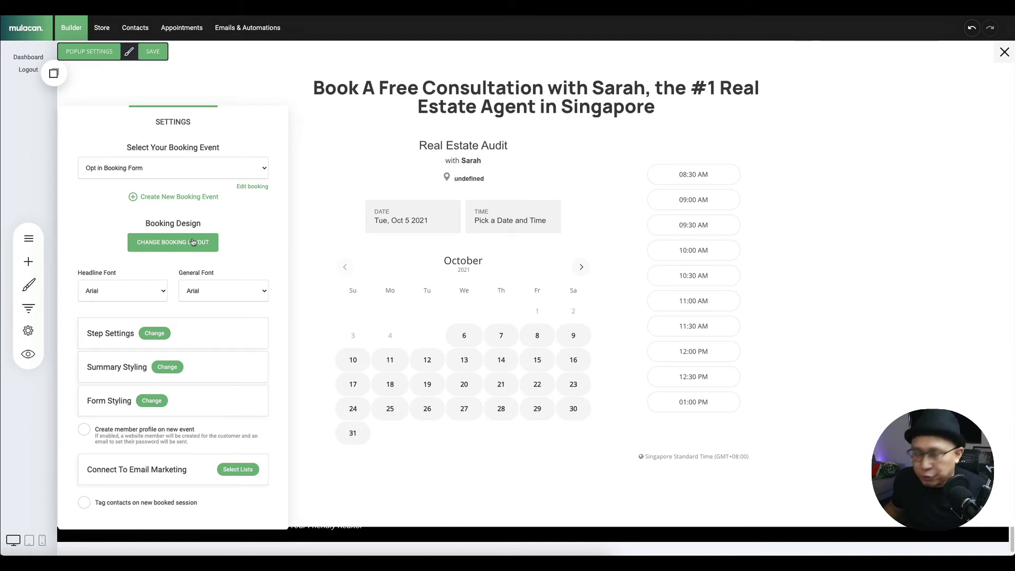
left_click(133, 287)
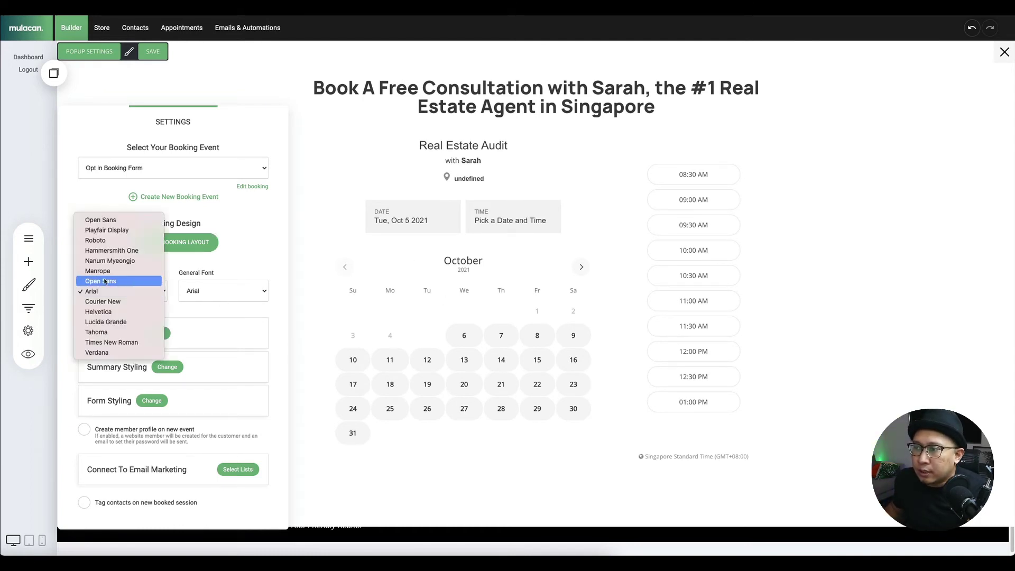
left_click(108, 268)
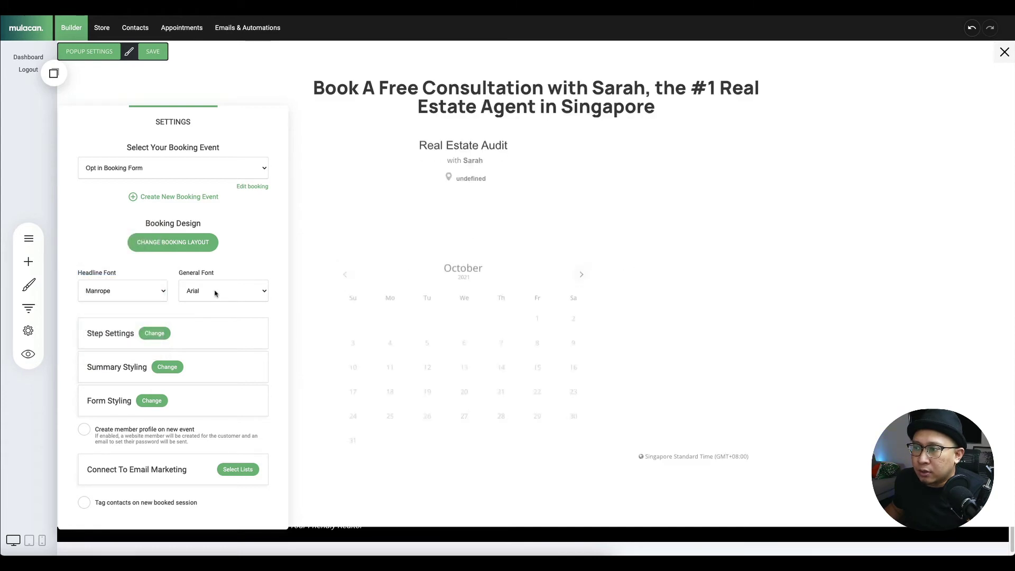
left_click(219, 291)
left_click(219, 271)
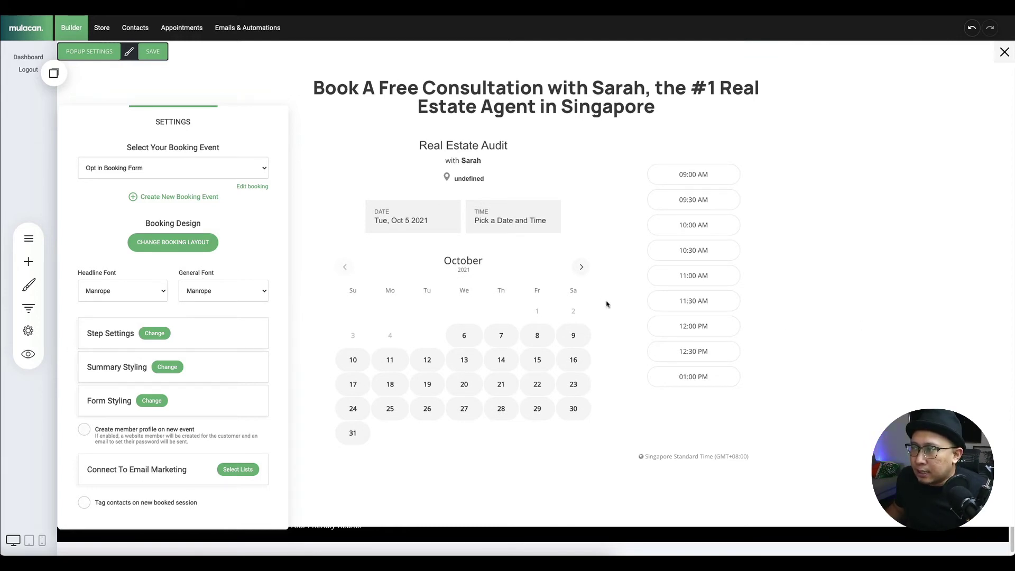
left_click(906, 344)
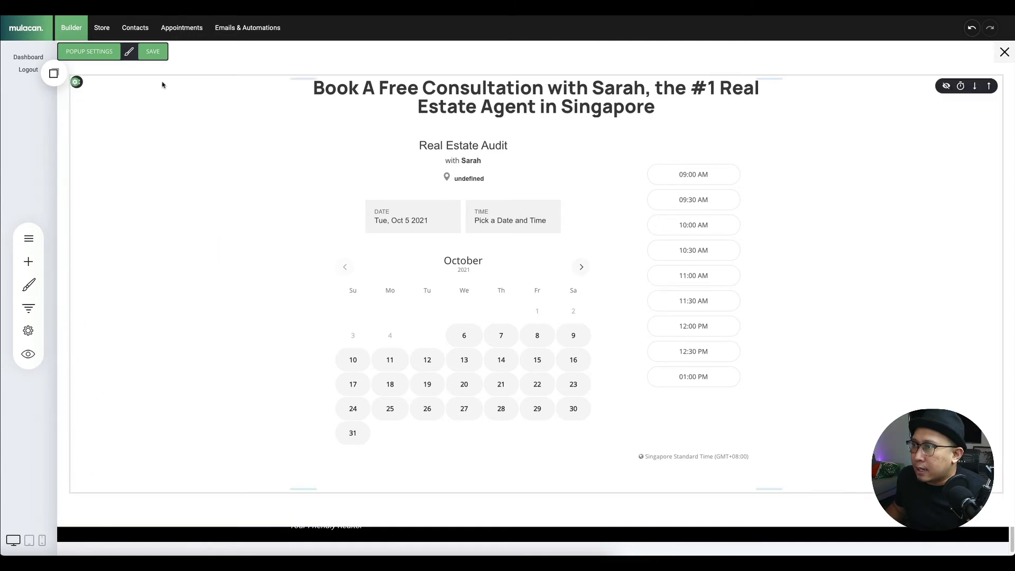
left_click(154, 52)
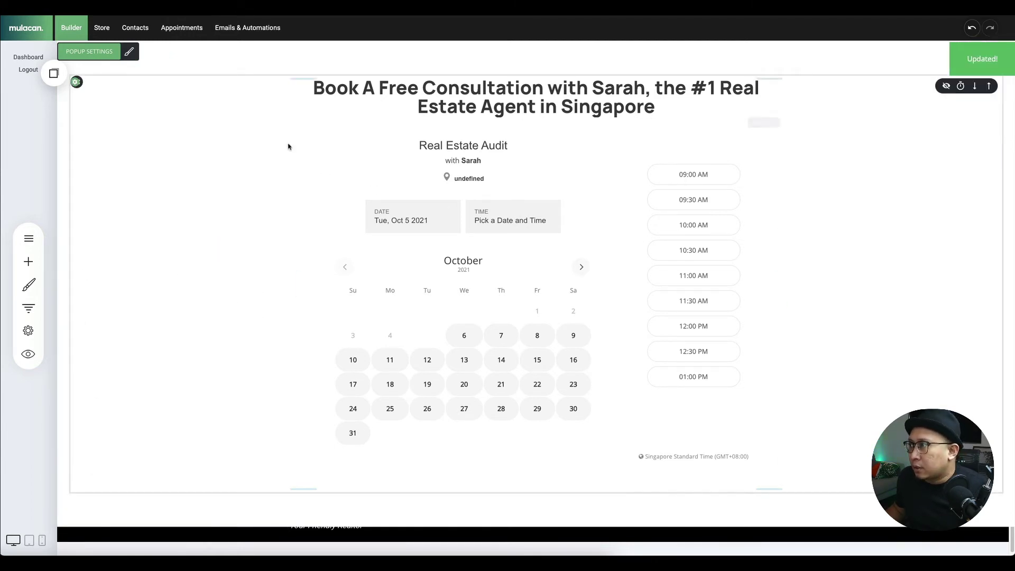
- Set the popup's white background to about 0.86 opacity and save it
left_click(129, 52)
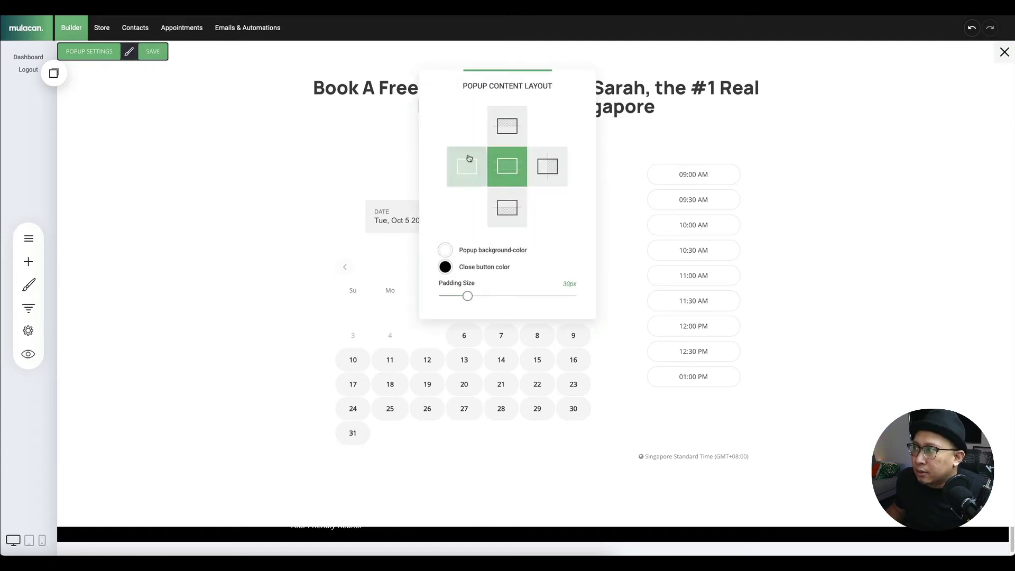
left_click(445, 250)
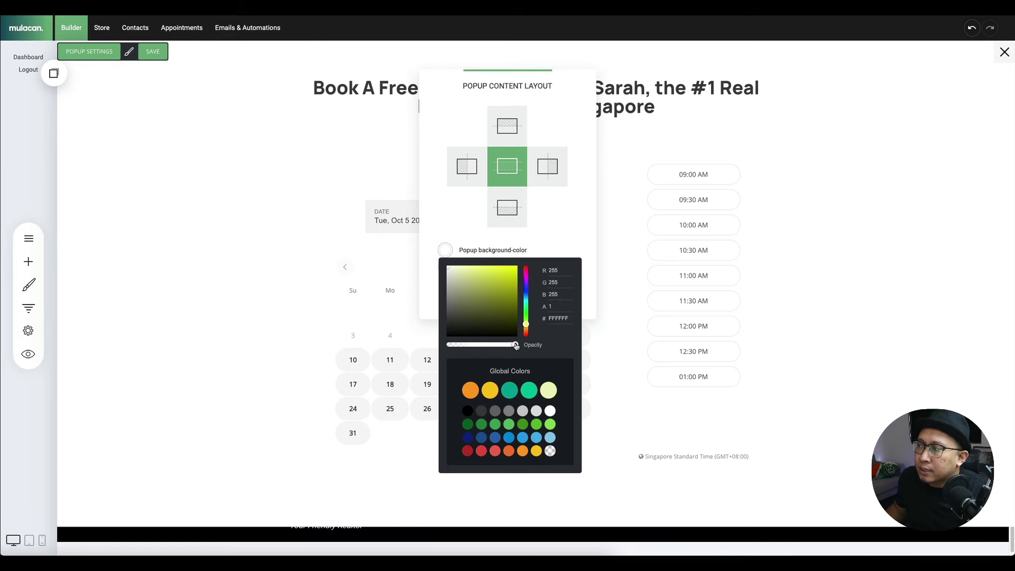
left_click_drag(516, 346, 503, 346)
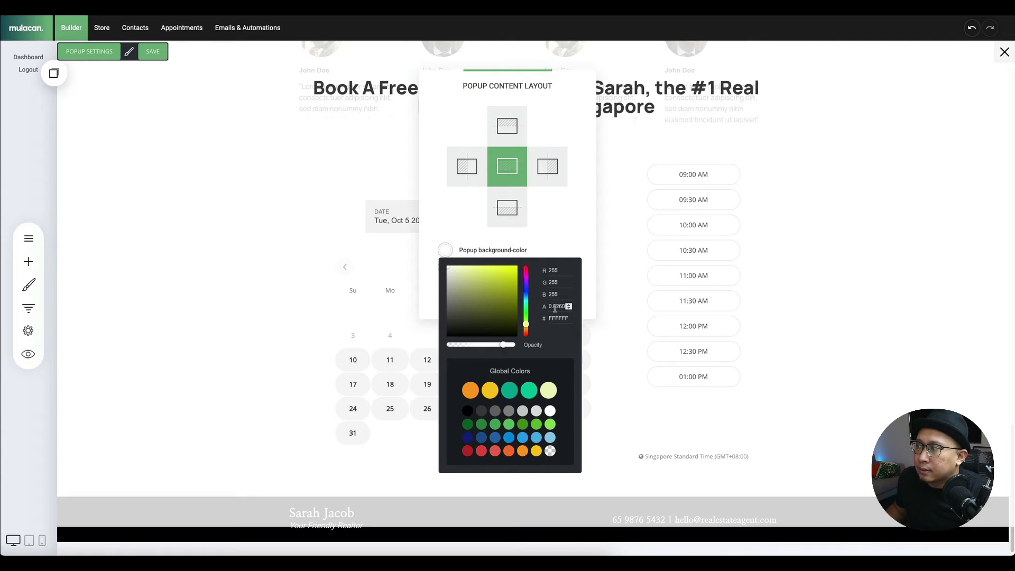
left_click(882, 159)
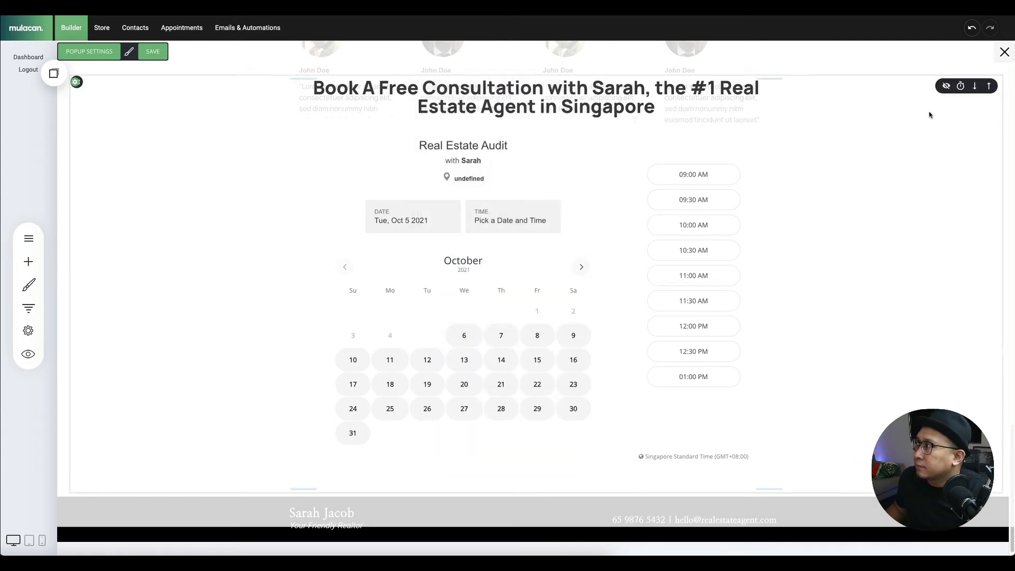
left_click(153, 52)
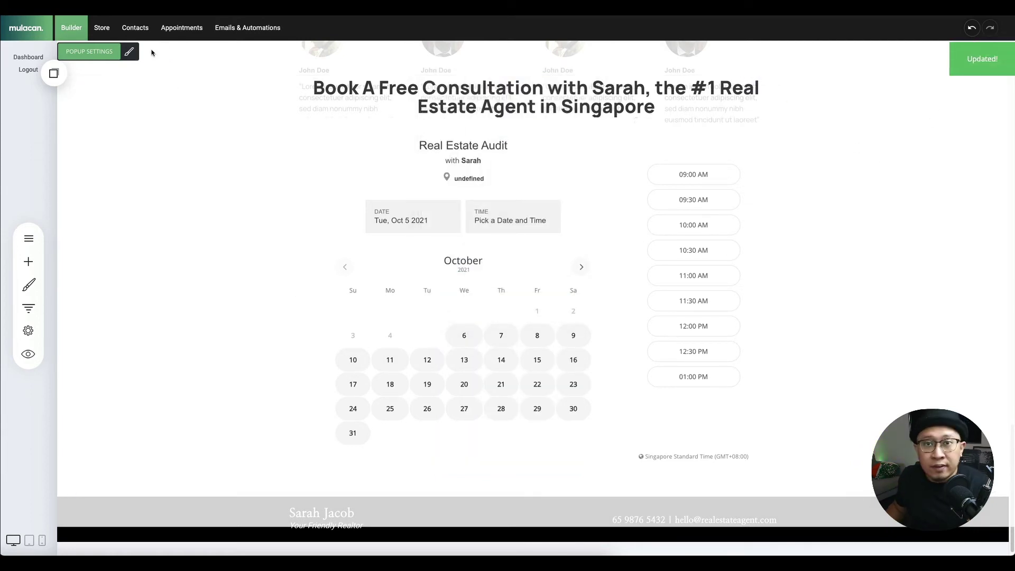
left_click(29, 309)
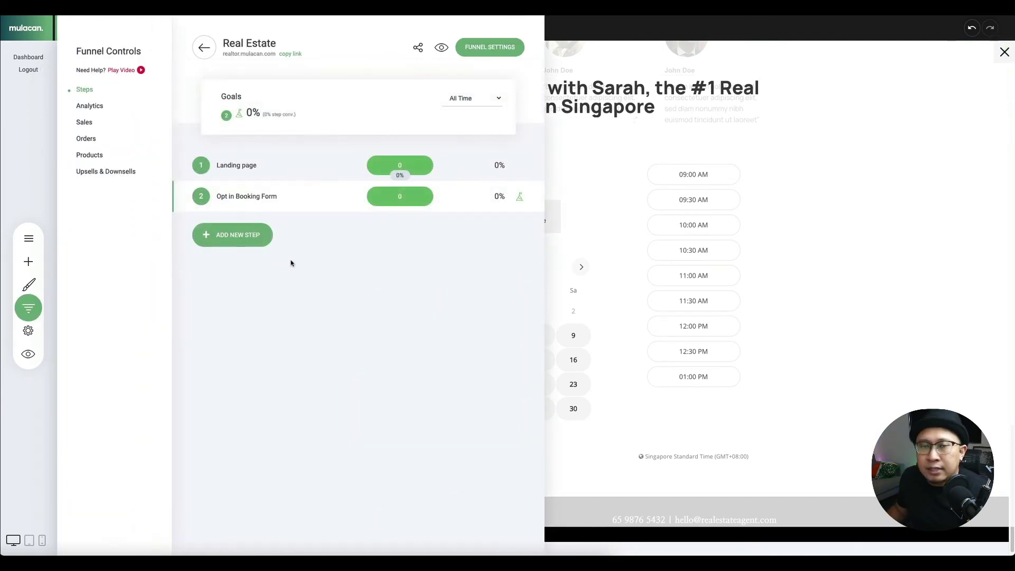
- Add a 'Thank you' page step to the funnel using the order-confirmed Thank You template
left_click(272, 240)
left_click(317, 235)
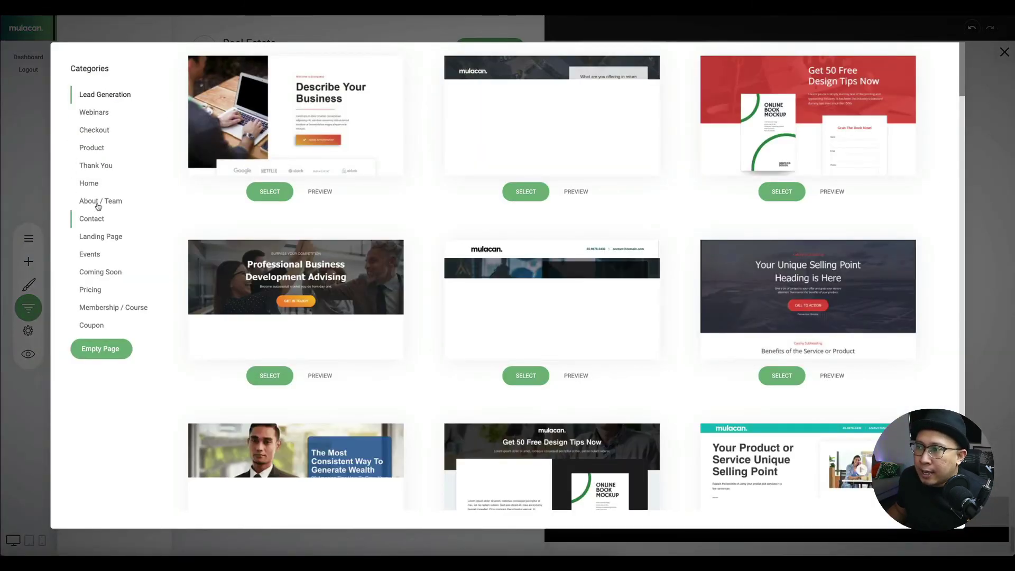
left_click(103, 170)
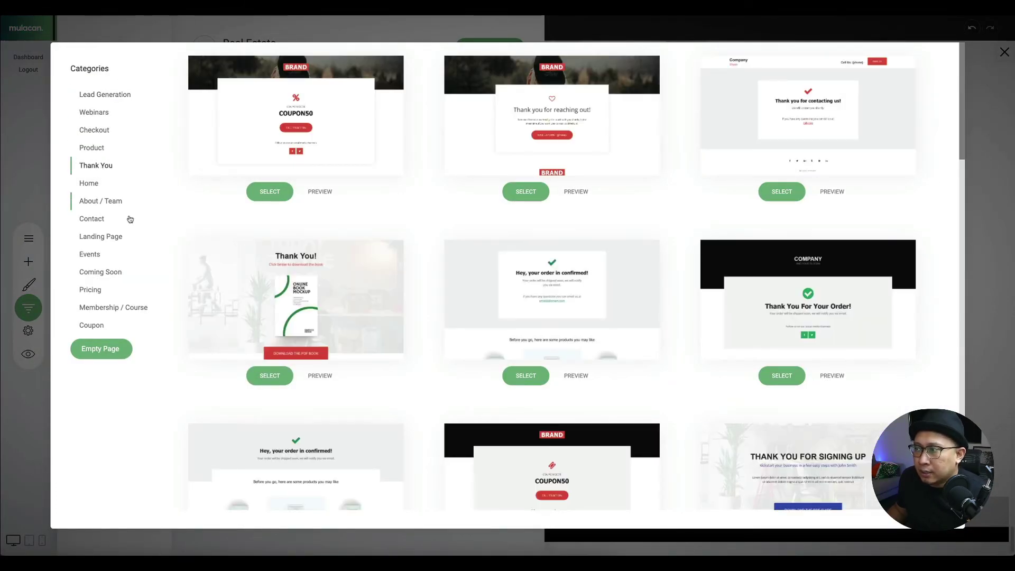
scroll(401, 272, "down", 3)
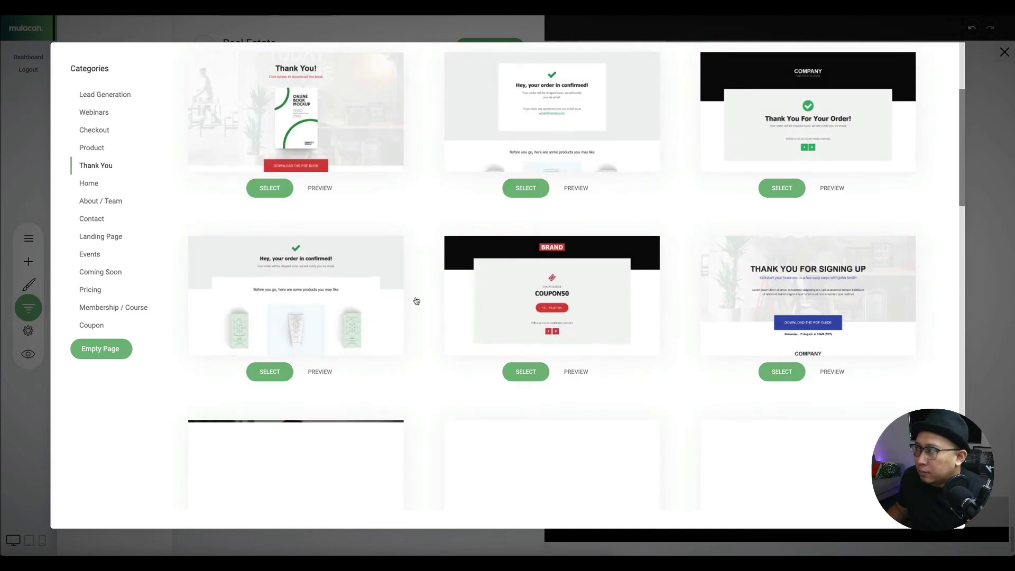
scroll(415, 300, "down", 4)
scroll(626, 302, "up", 4)
scroll(626, 301, "down", 5)
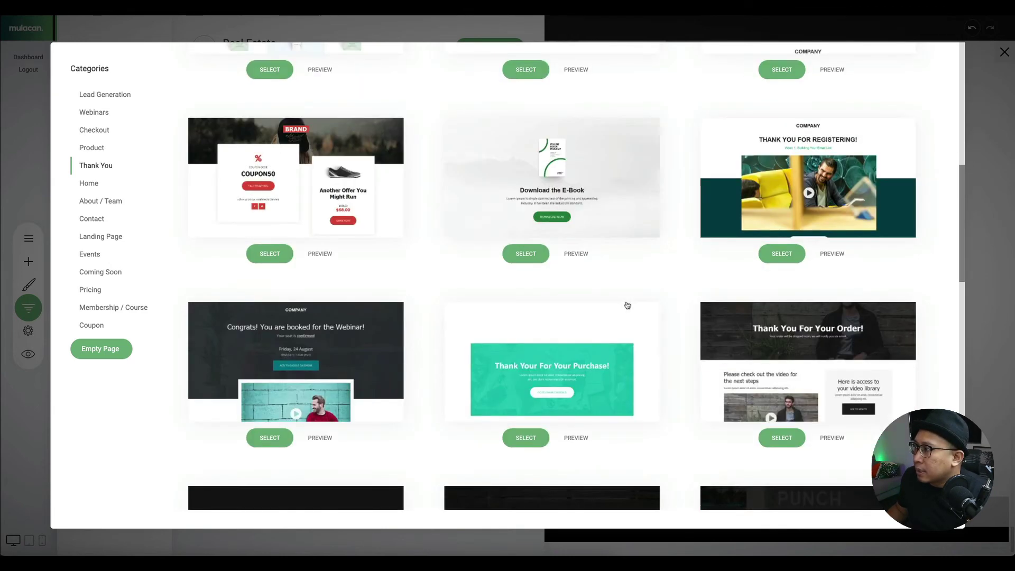
scroll(596, 297, "down", 3)
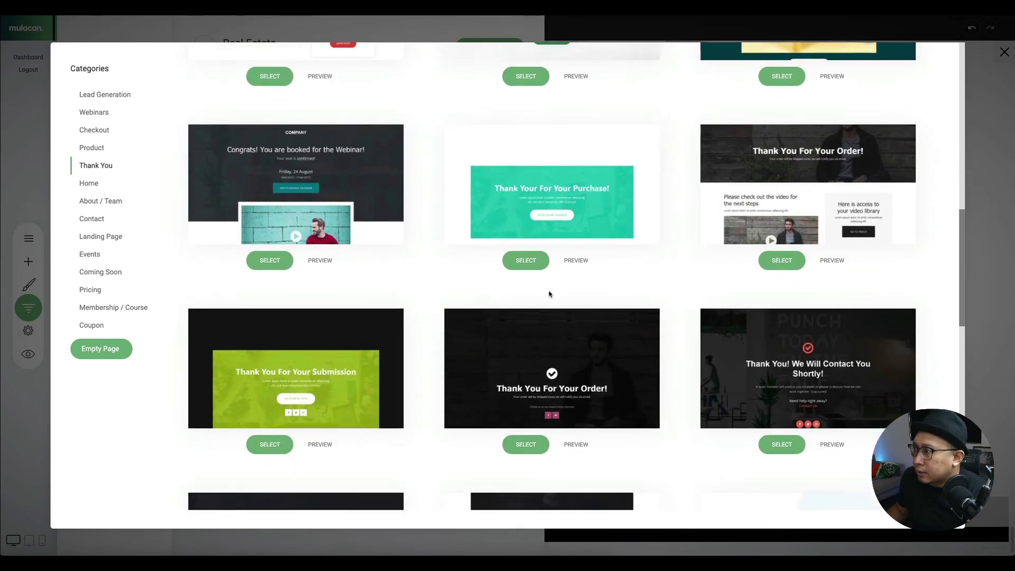
scroll(550, 294, "down", 3)
scroll(550, 294, "down", 3)
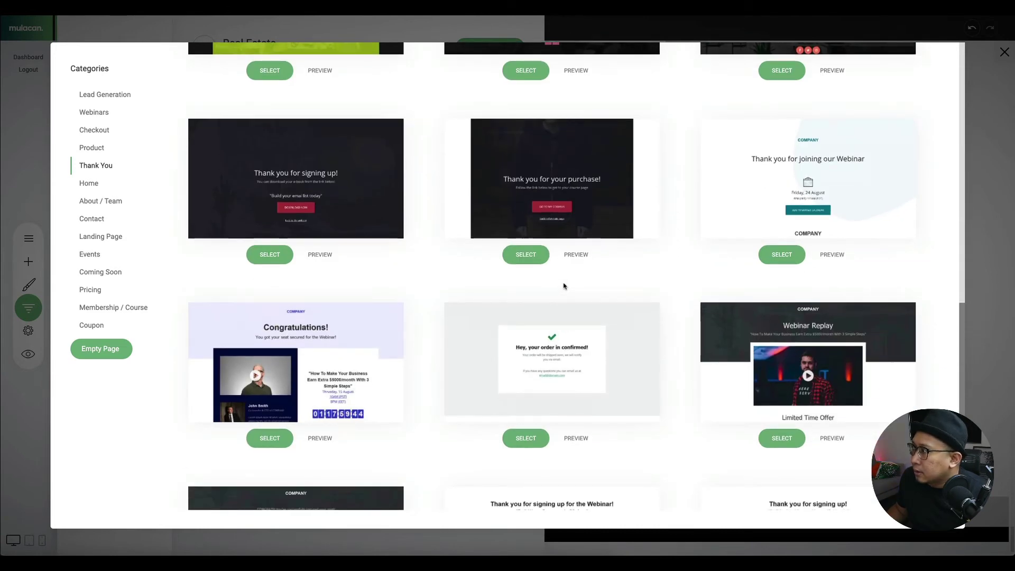
scroll(563, 286, "down", 1)
left_click(560, 306)
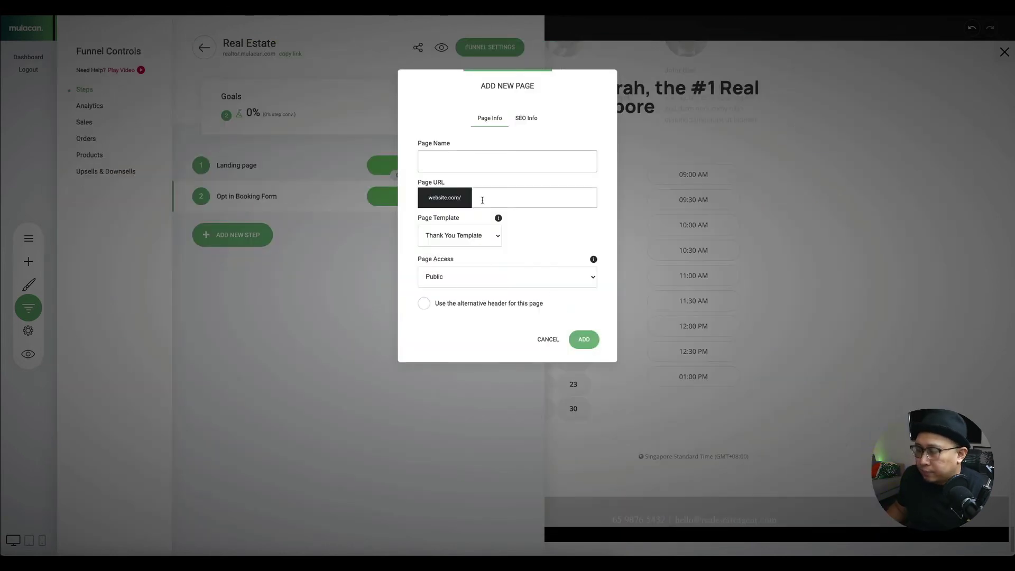
type("Thank you")
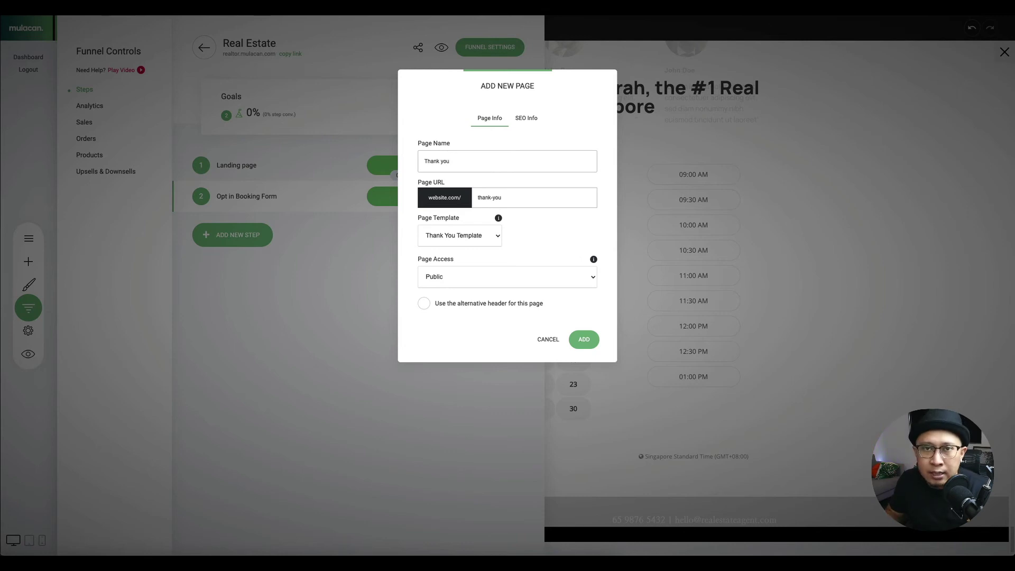
left_click(584, 339)
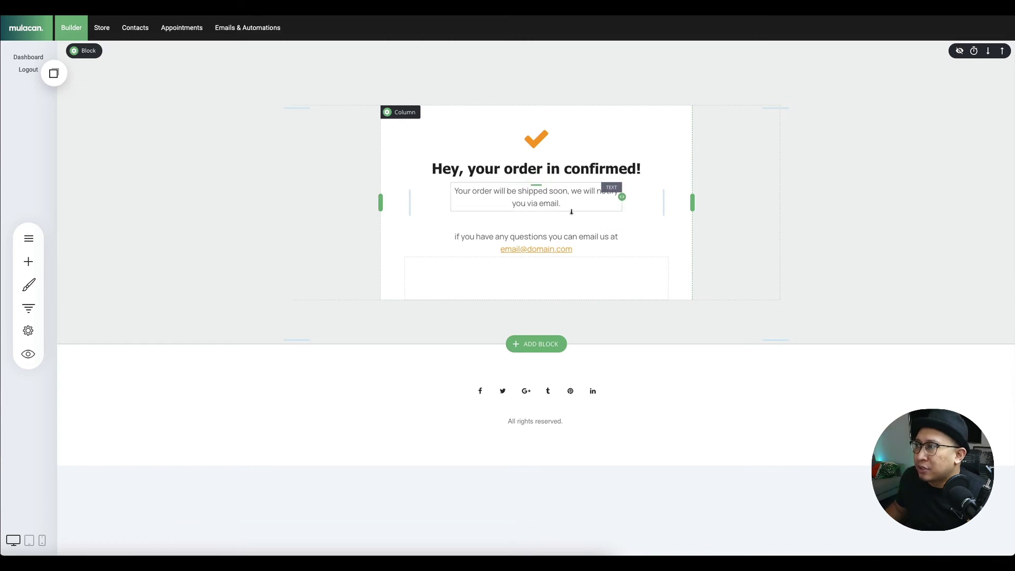
- Remove the footer block from the thank-you page
mouse_move(229, 408)
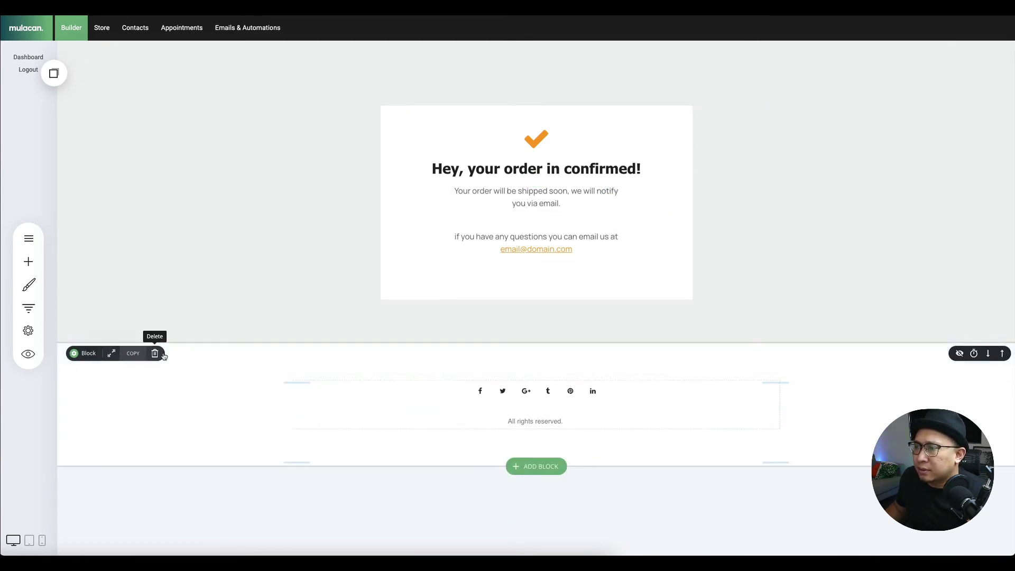
left_click(164, 354)
left_click(549, 243)
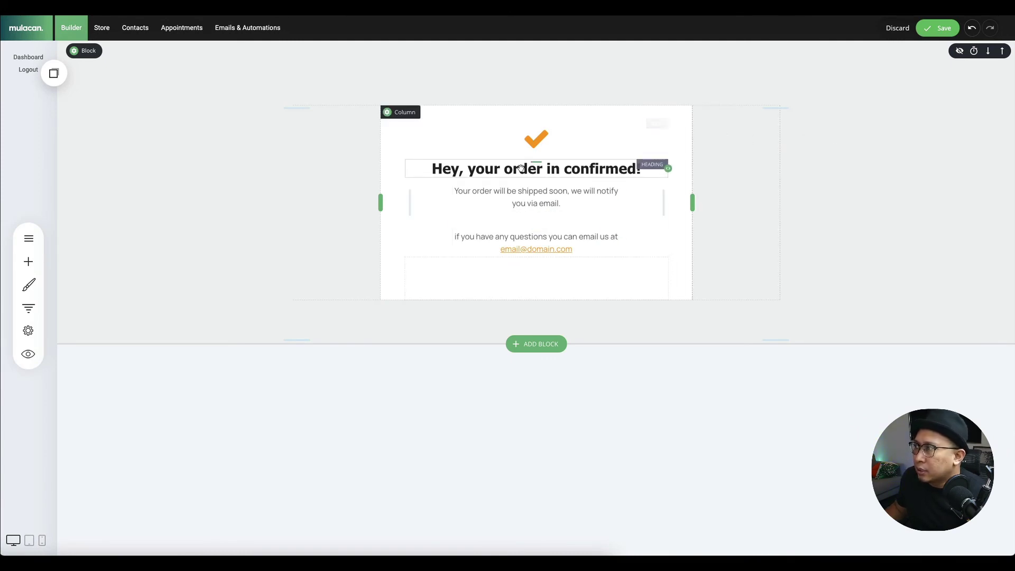
- Change the page heading to 'Thank you for booking a slot'
left_click(476, 170)
left_click(471, 171)
triple_click(467, 170)
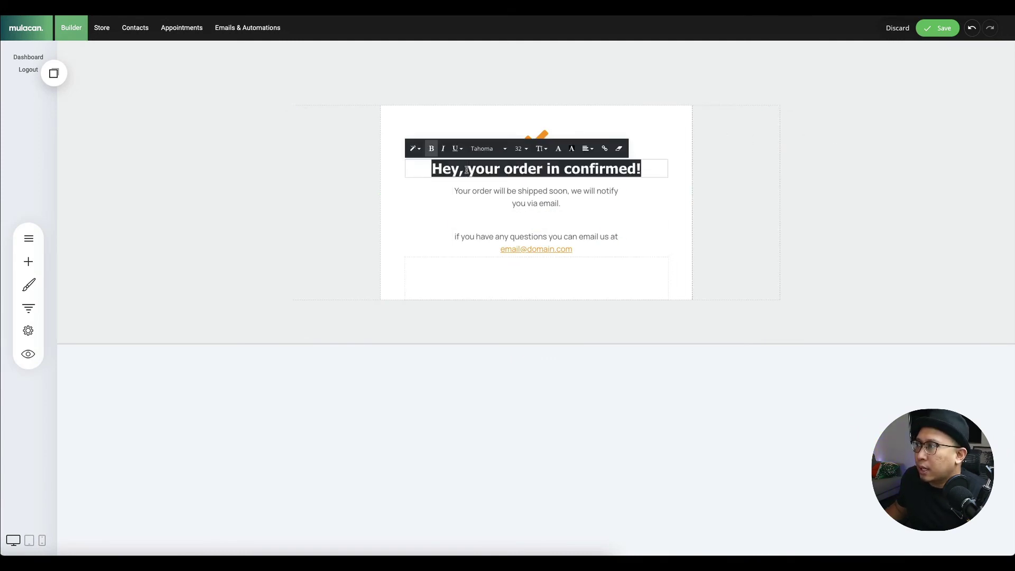
type("Thank y")
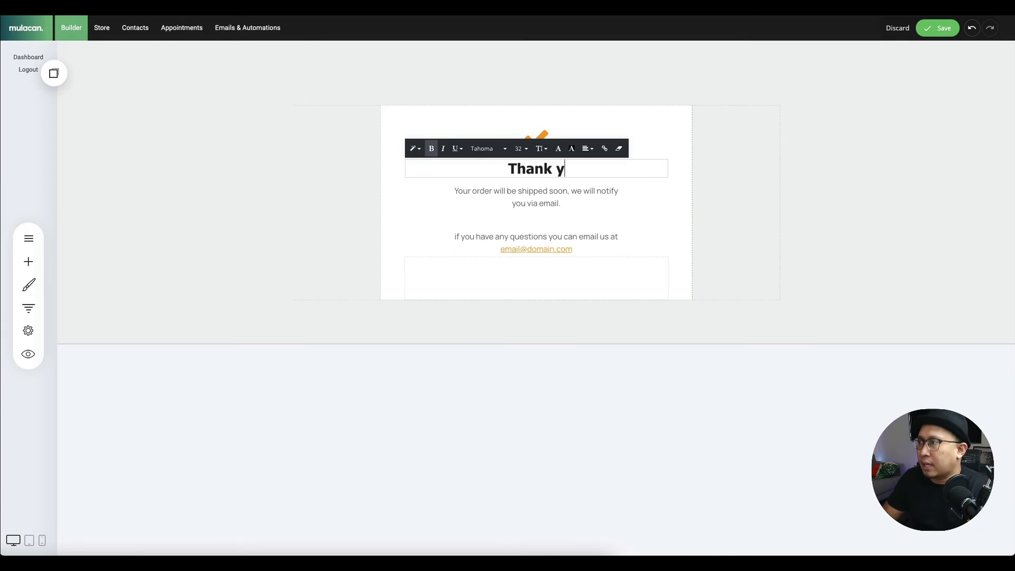
type("ou for booking")
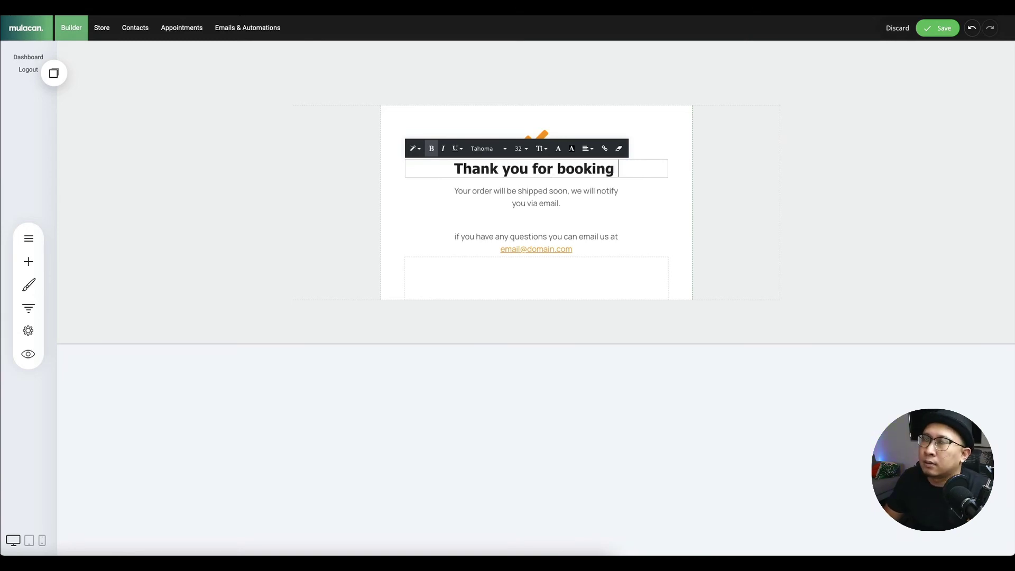
key("BackSpace")
key("BackSpace")
key("BackSpace")
key("BackSpace")
key("BackSpace")
key("BackSpace")
key("BackSpace")
key("BackSpace")
type("you")
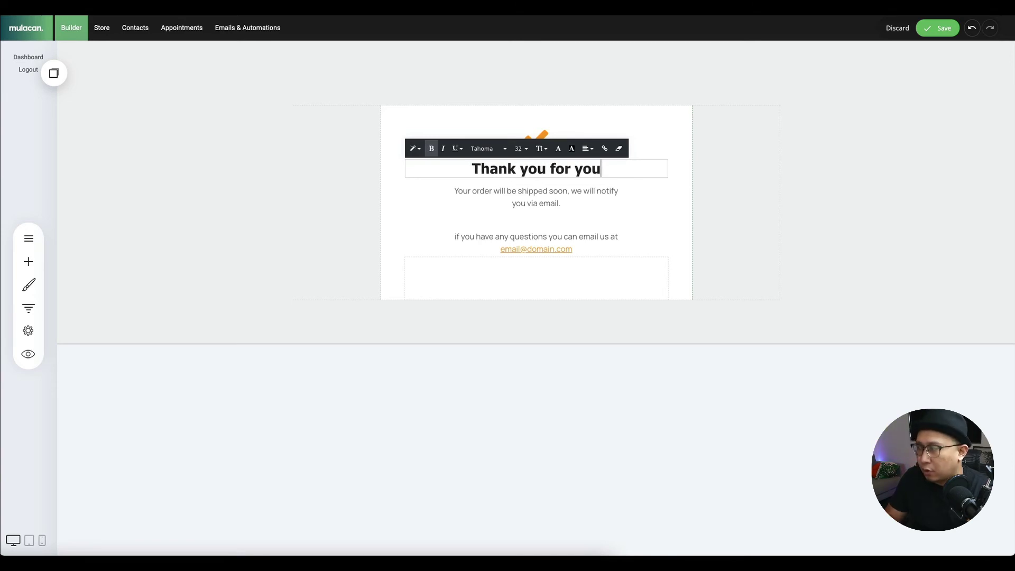
type("r b")
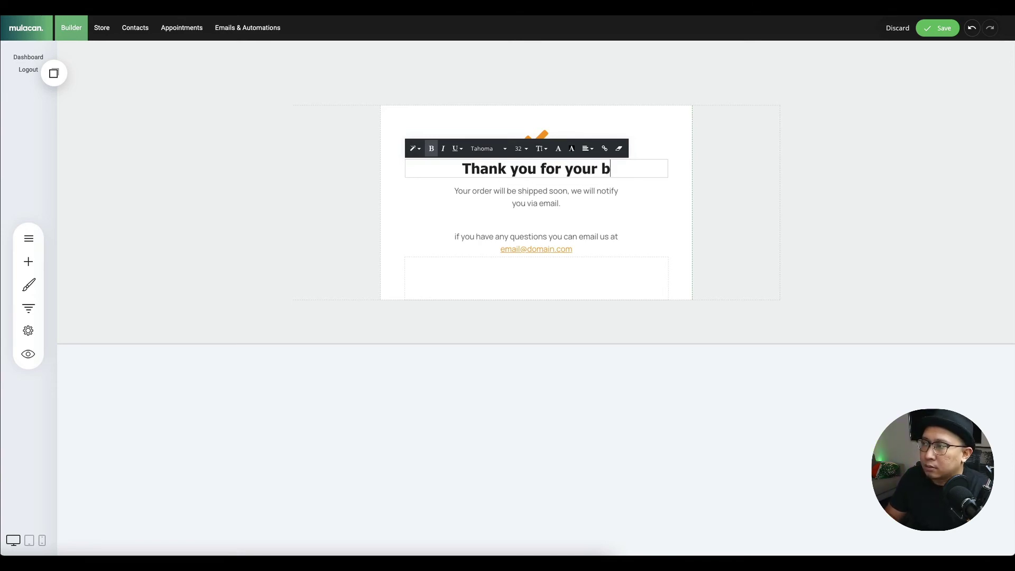
key("BackSpace")
key("BackSpace")
key("BackSpace")
key("BackSpace")
key("BackSpace")
key("BackSpace")
type("bookin")
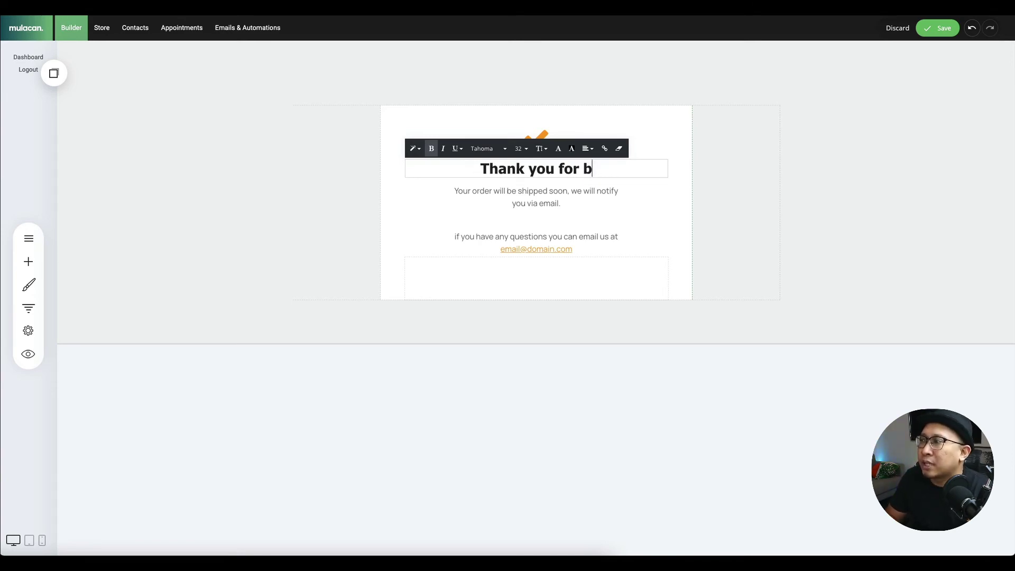
type("g a slot")
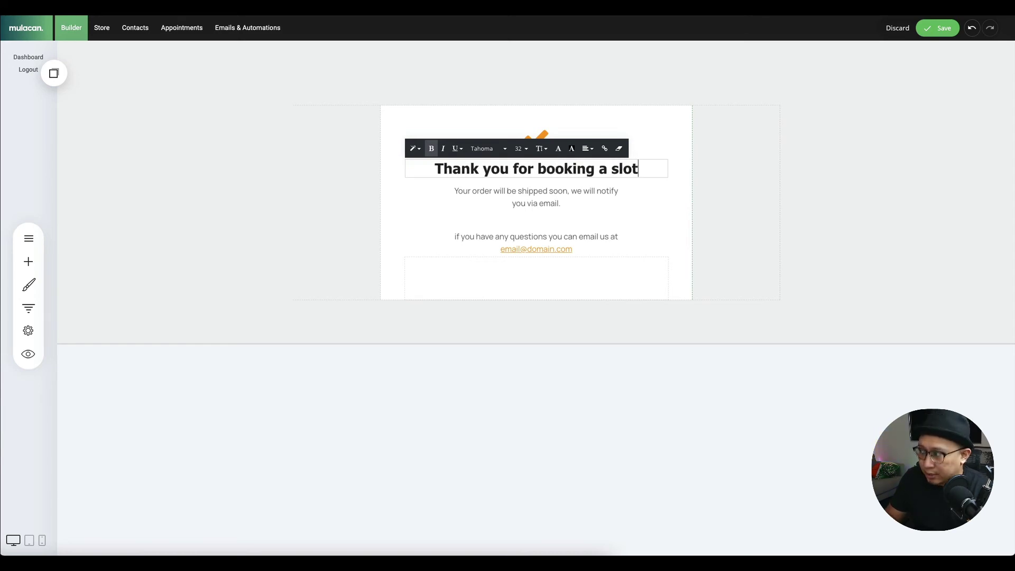
- Replace the subtitle with 'I will be in touch with you very soon'
double_click(512, 192)
triple_click(512, 196)
type("I wi")
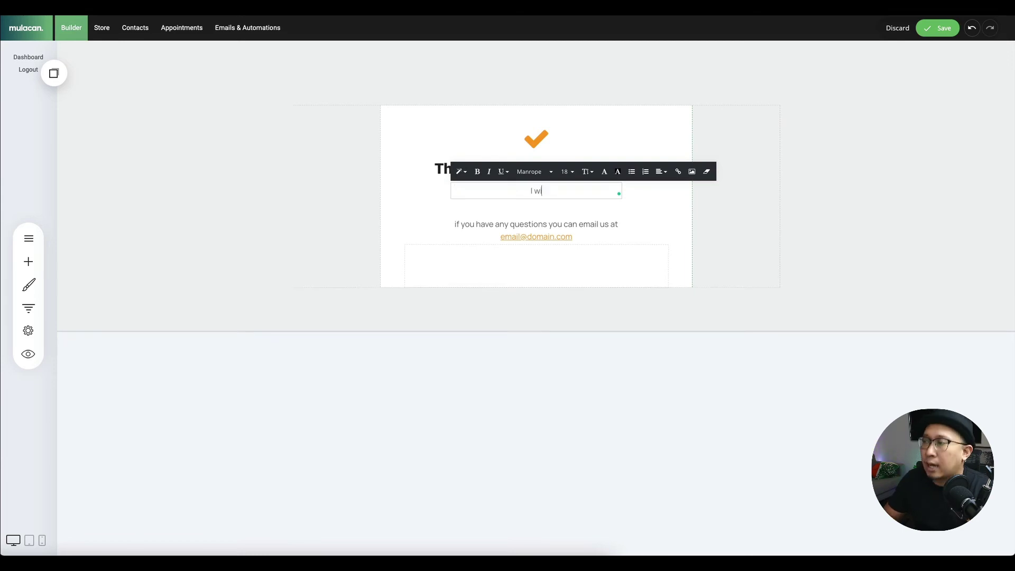
type("ll be in topuc")
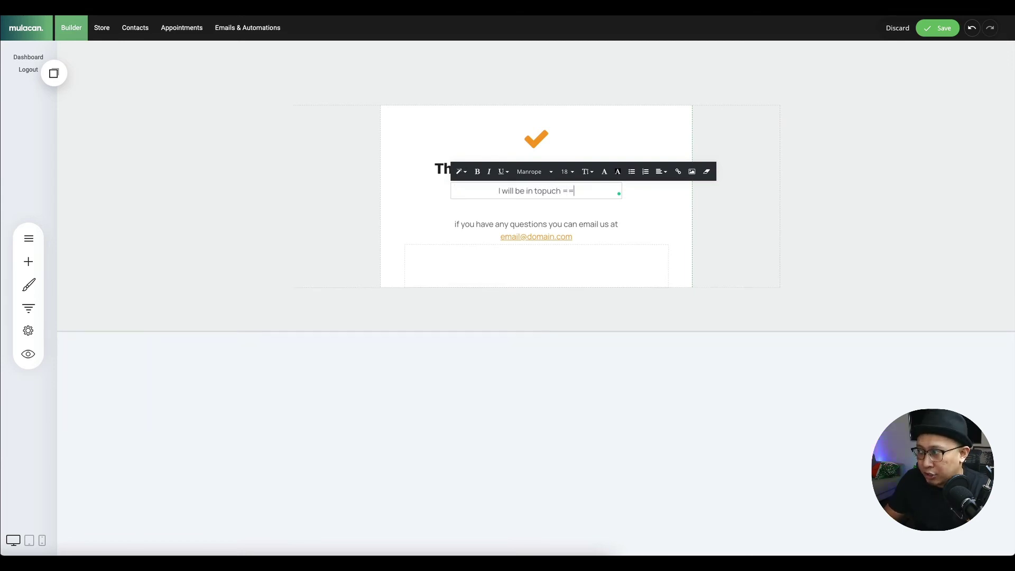
key("BackSpace")
key("BackSpace")
key("BackSpace")
type("uch wi")
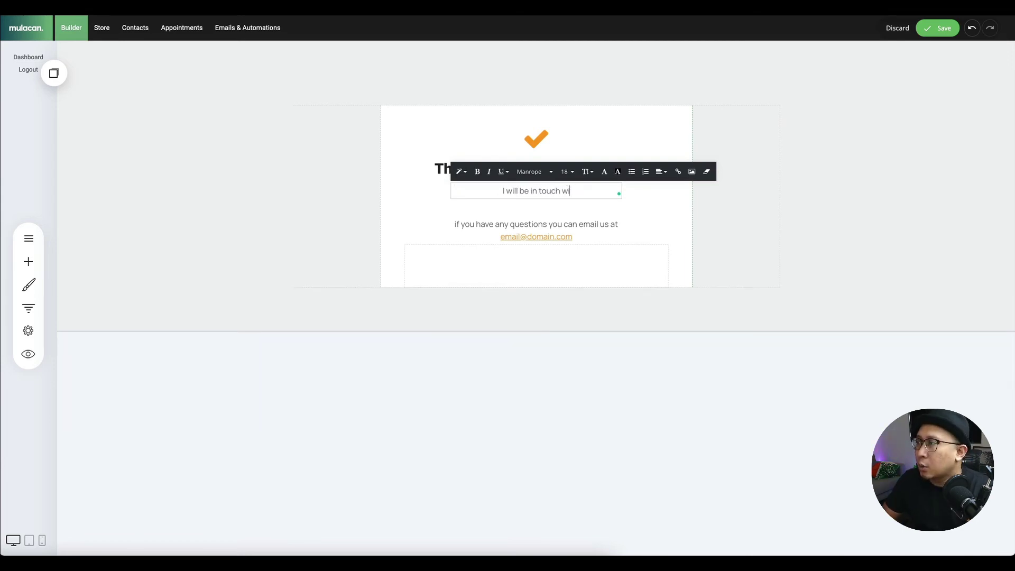
type("th you very")
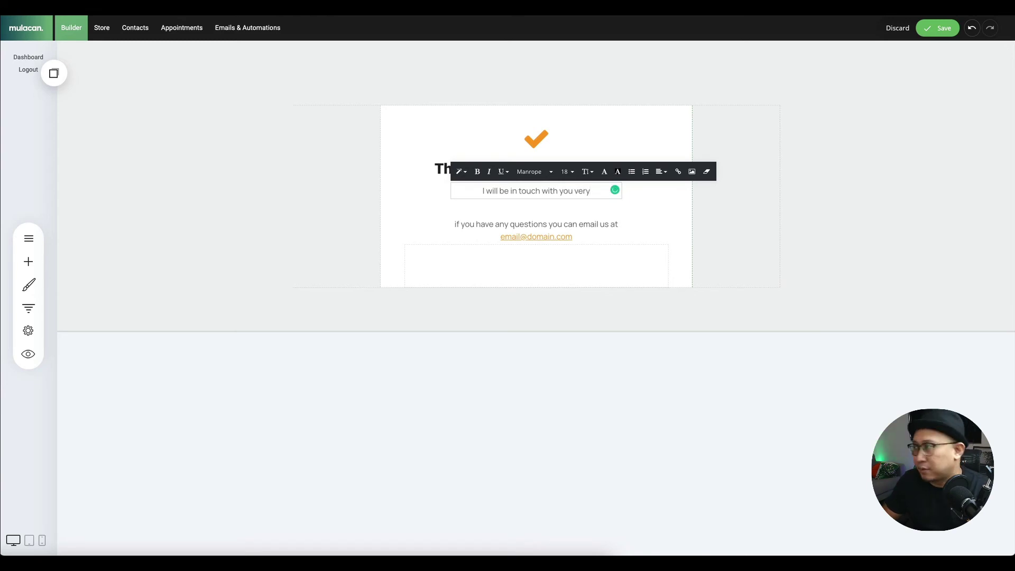
type(" sioio")
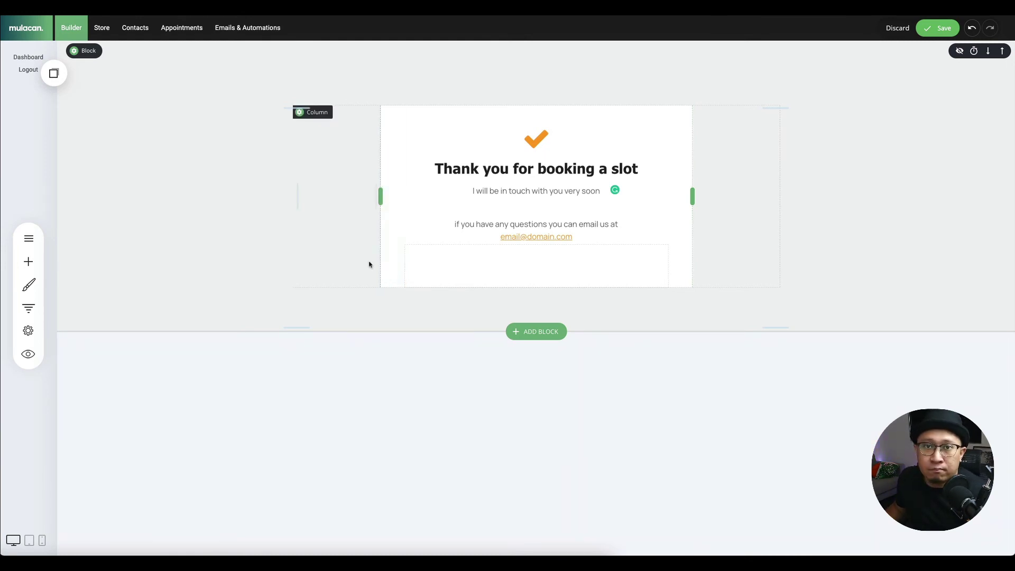
- Place an orange button below the subtitle labelled 'Follow me in Instagram'
left_click(28, 261)
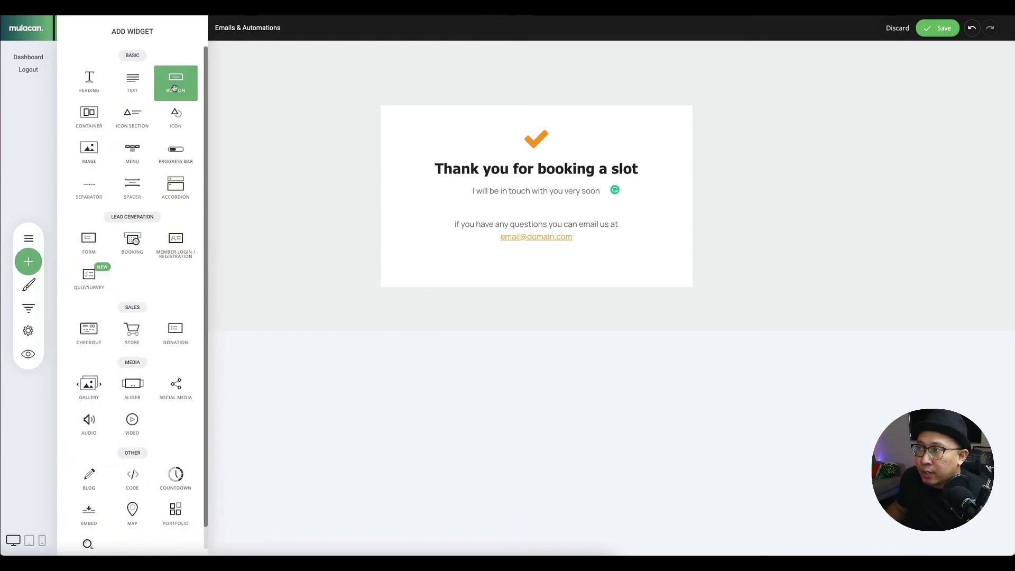
left_click_drag(173, 91, 564, 197)
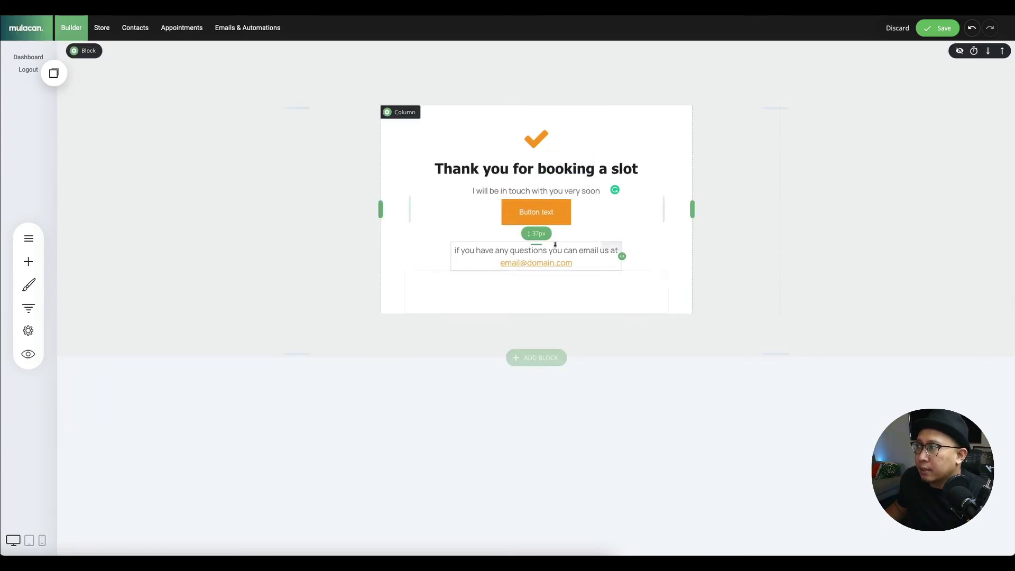
left_click(549, 207)
triple_click(719, 213)
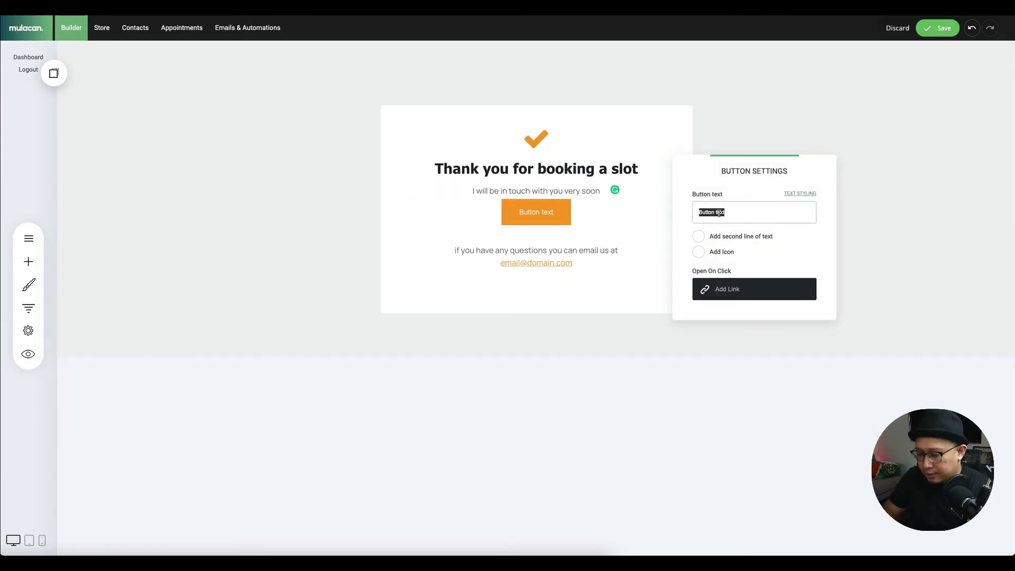
type("Follow me in Instagram")
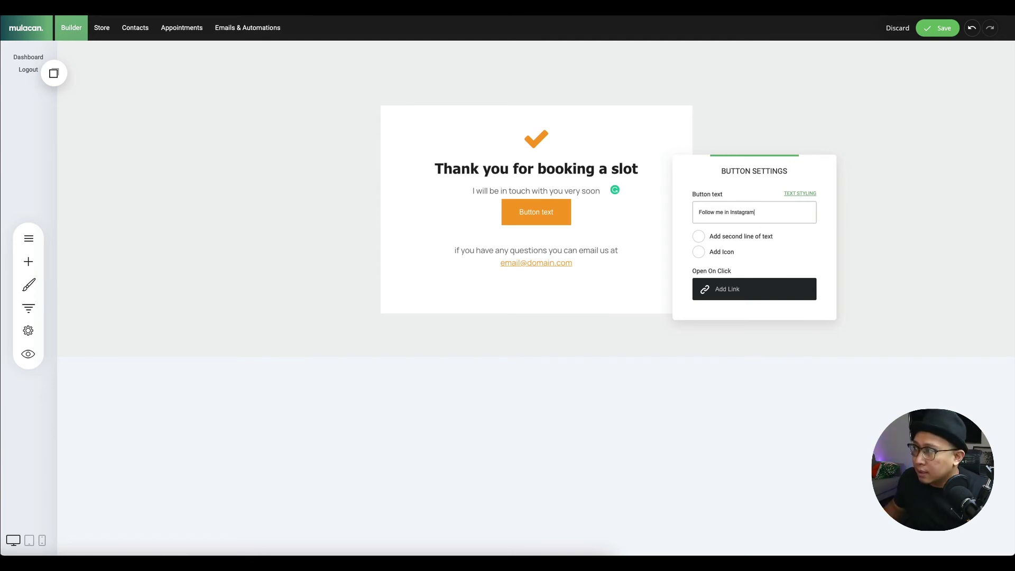
- Give the button a placeholder # external link
left_click(723, 289)
left_click(399, 177)
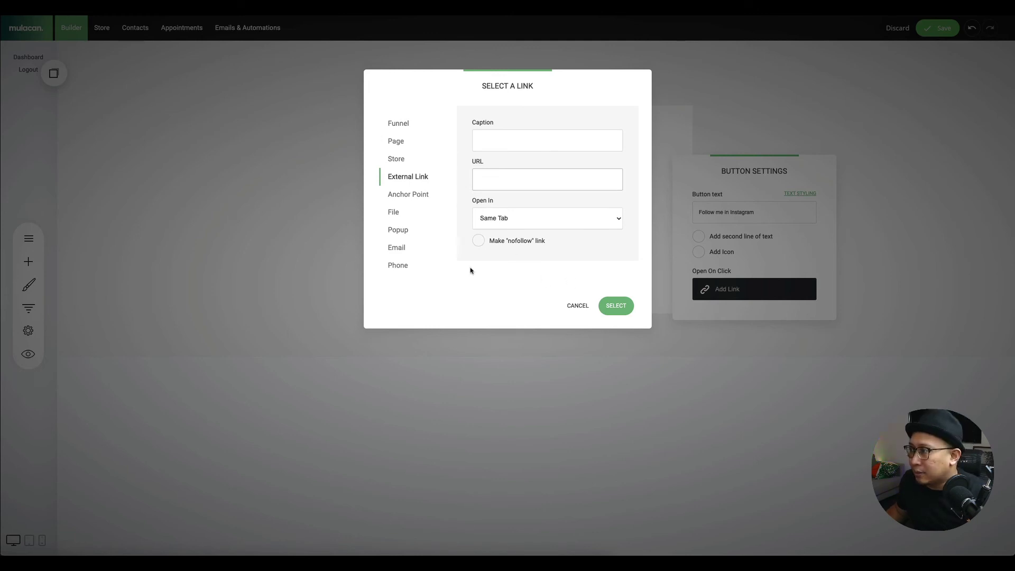
left_click(609, 306)
left_click(588, 194)
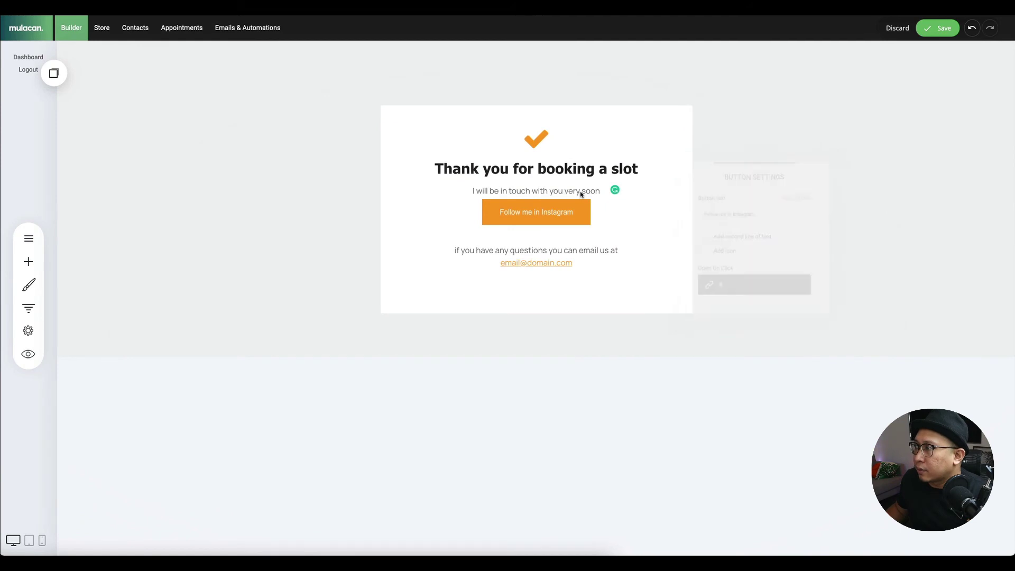
- Enlarge the button spacing and the thank-you block's top and bottom padding, save, and show the funnel steps
left_click_drag(551, 200, 551, 209)
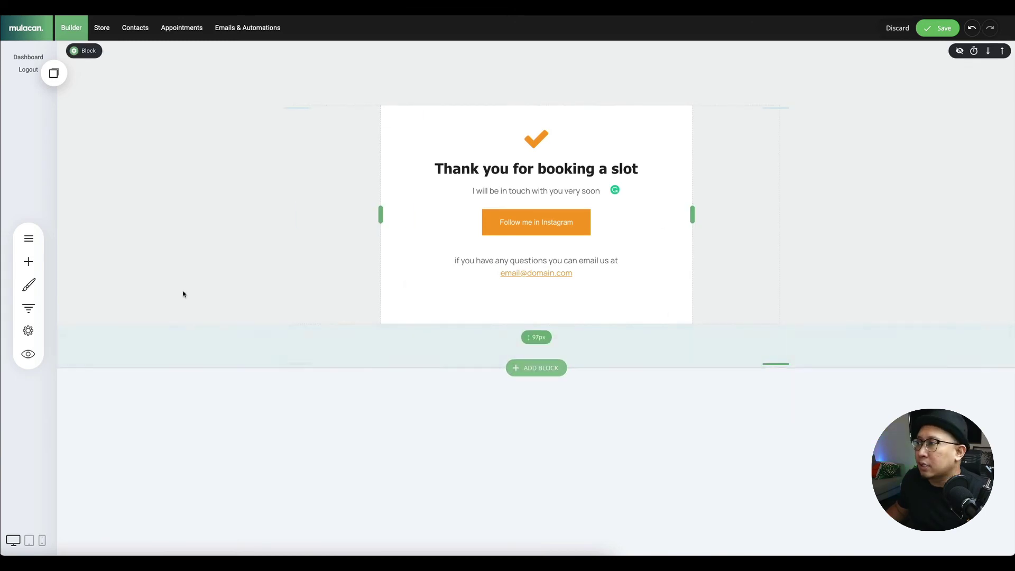
left_click_drag(505, 80, 507, 144)
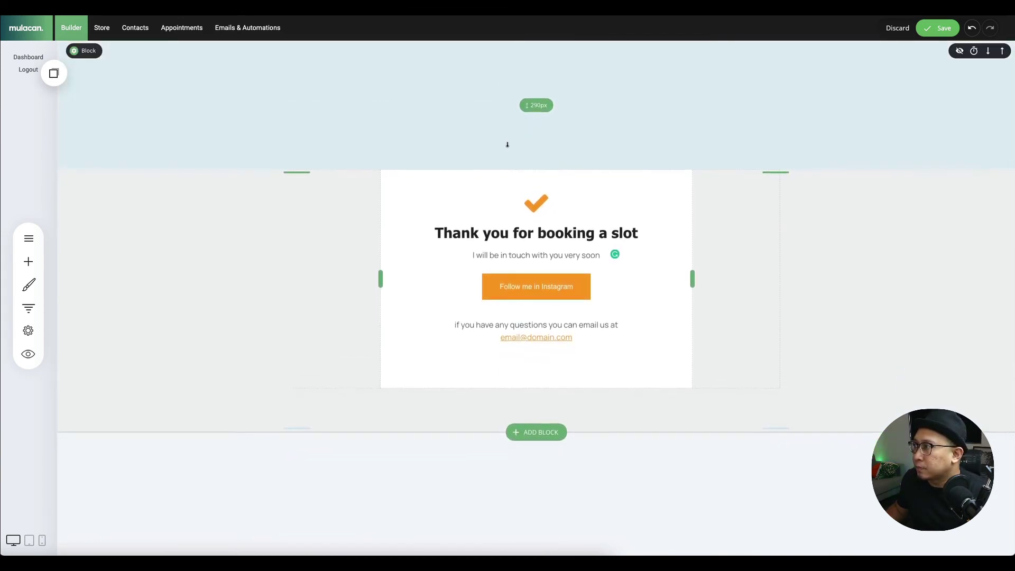
left_click_drag(488, 399, 496, 501)
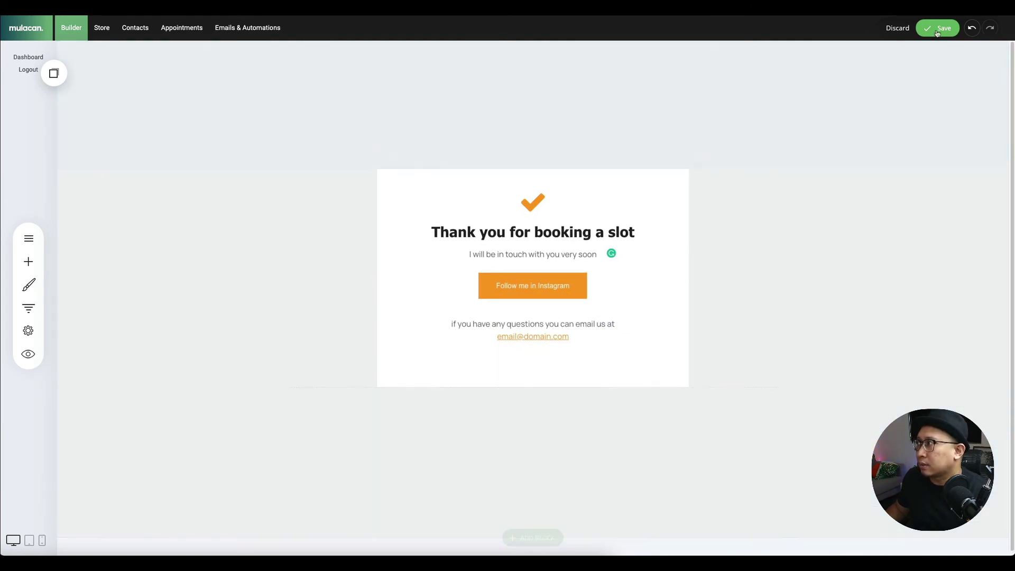
key("ctrl+s")
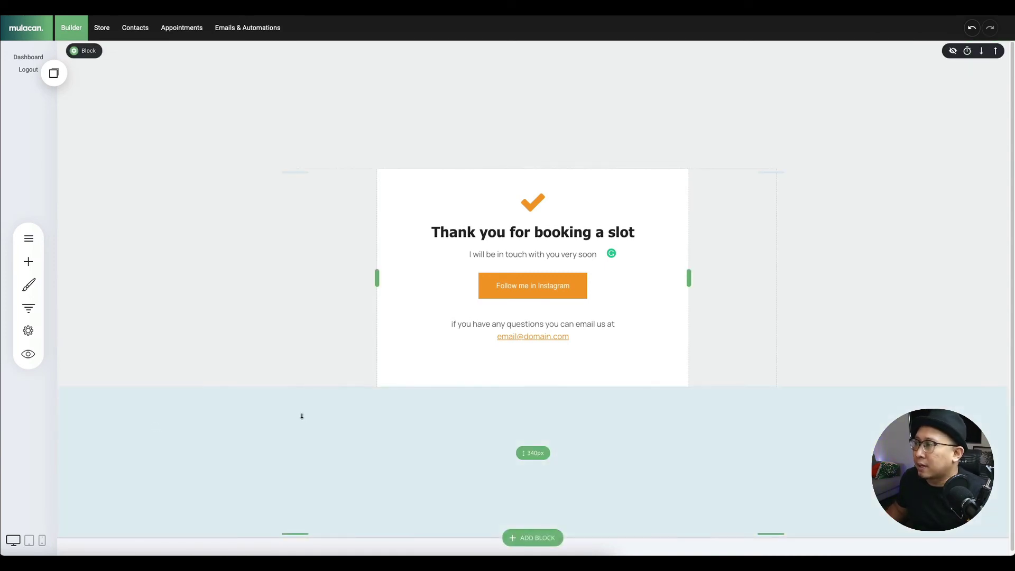
left_click(28, 309)
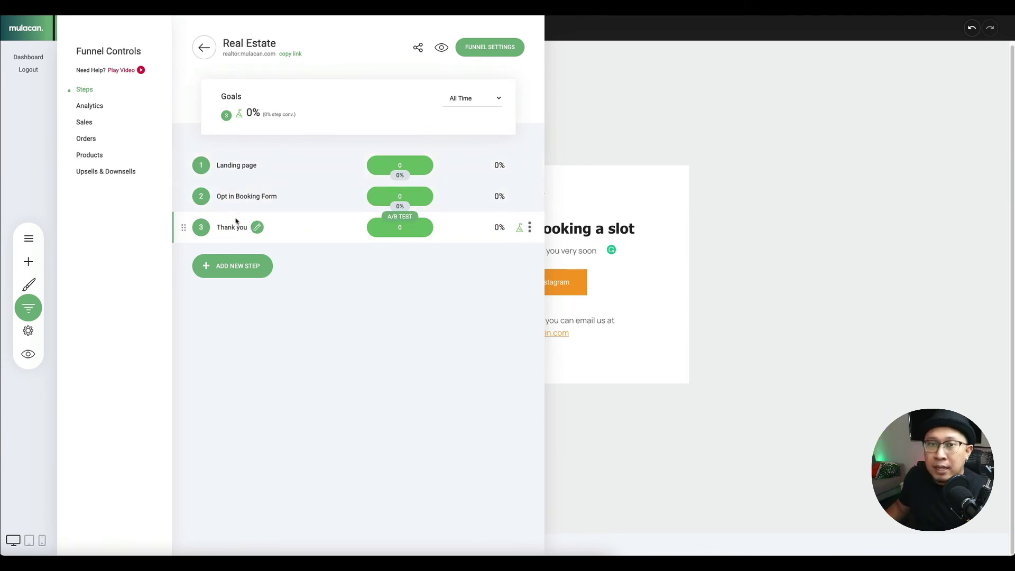
- Open the booking event behind the Opt in Booking Form's booking element for editing
left_click(243, 196)
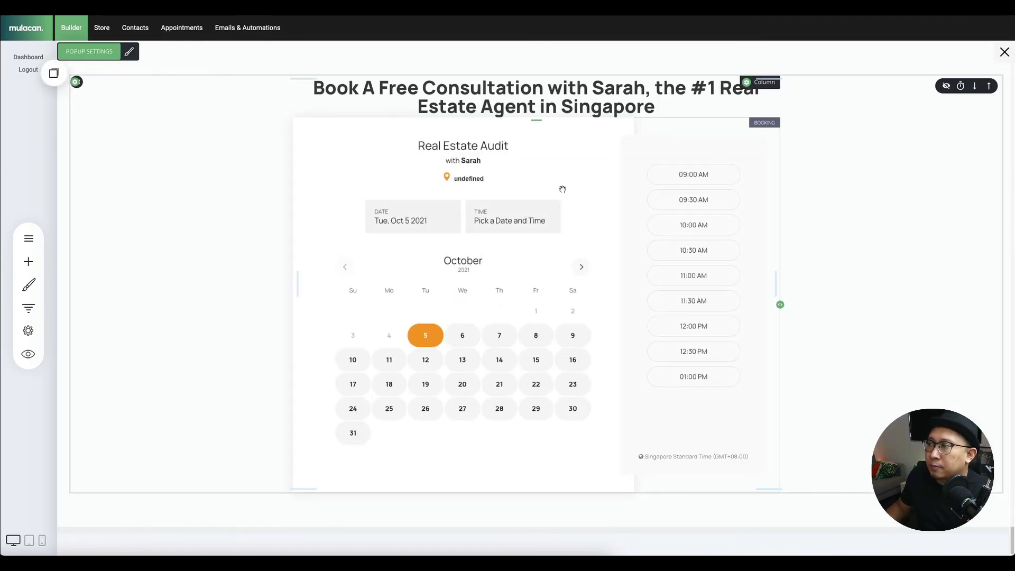
left_click(311, 106)
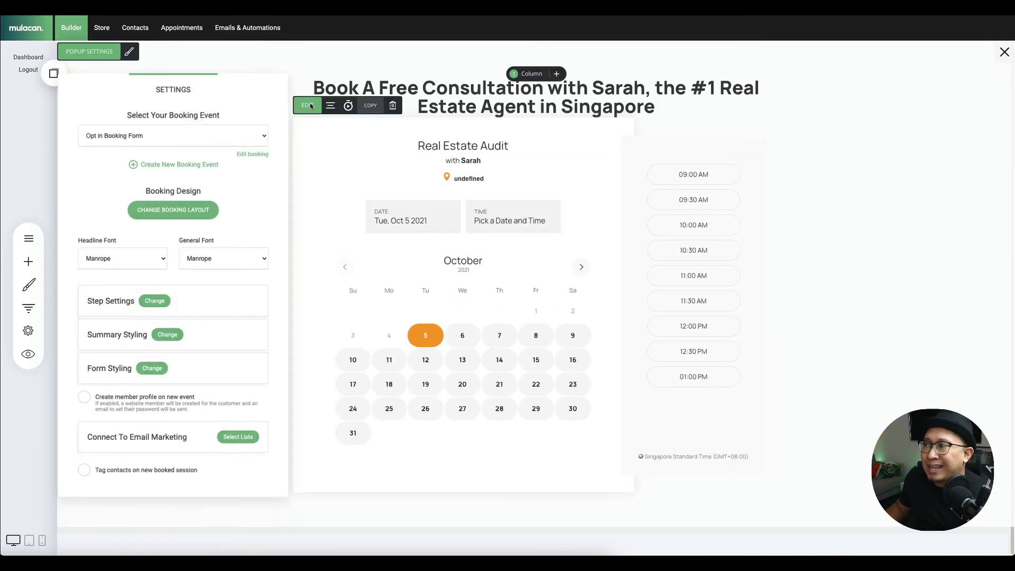
left_click(256, 155)
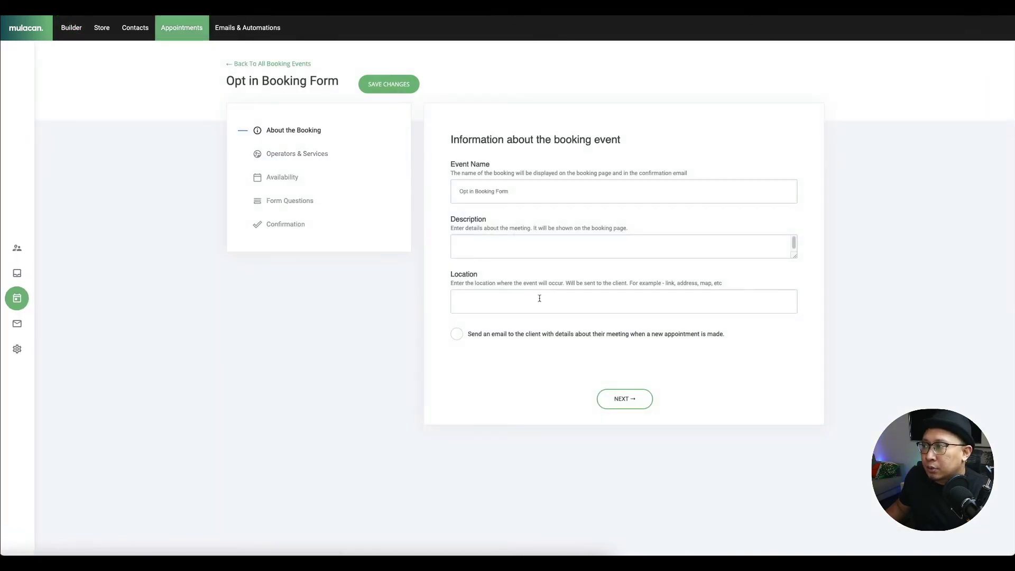
- Set the booking confirmation to a Custom Page linked to the funnel's Thank you step (/funnel/thank-you) and save
left_click(292, 225)
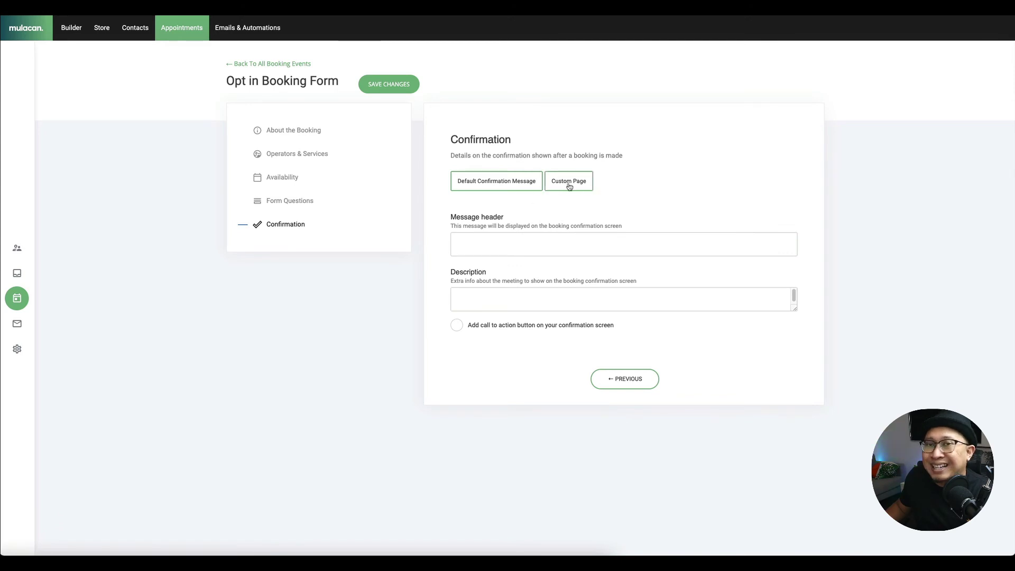
left_click(568, 183)
left_click(532, 231)
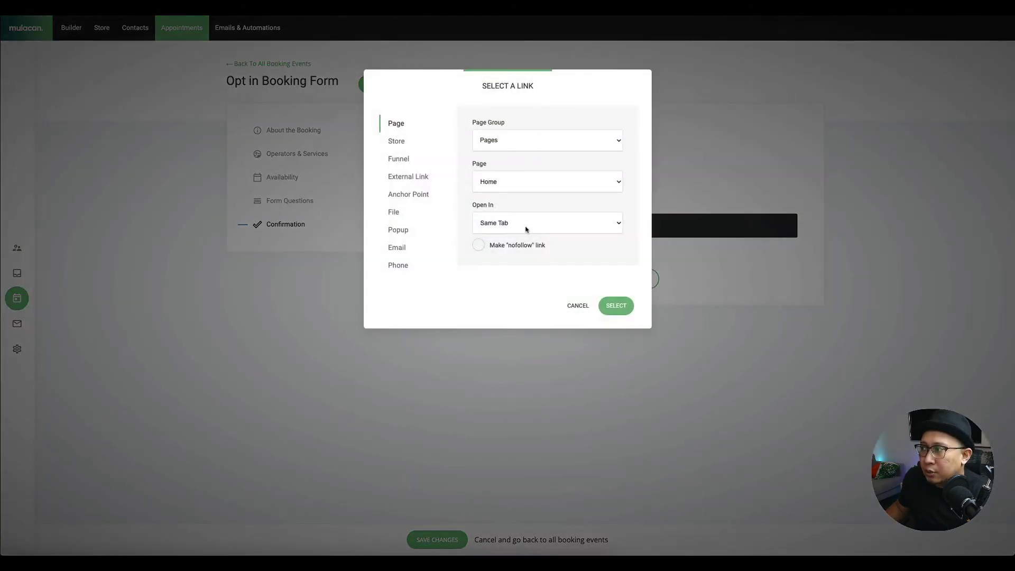
left_click(398, 158)
left_click(533, 180)
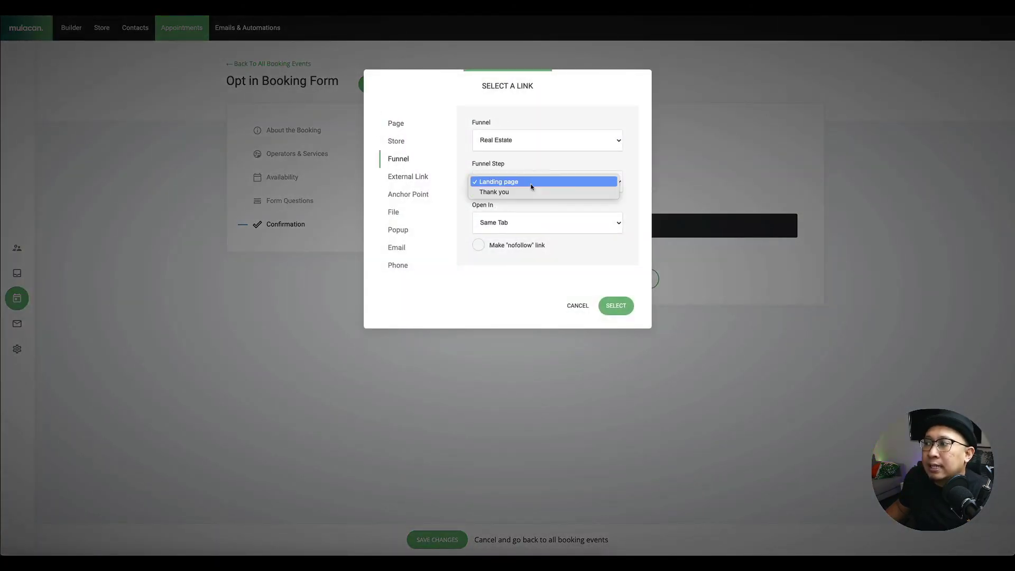
left_click(530, 183)
left_click(530, 183)
left_click(525, 191)
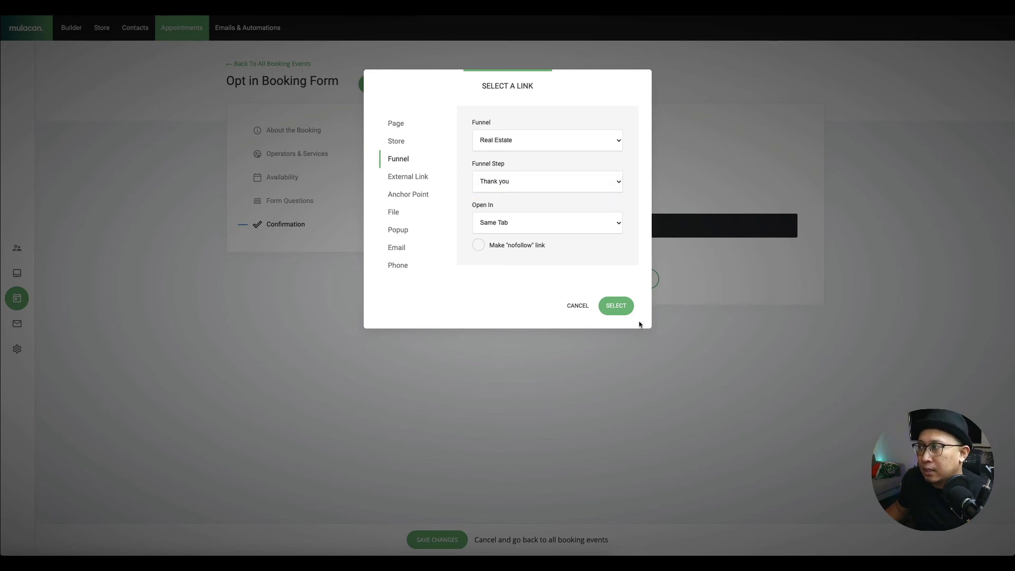
left_click(614, 306)
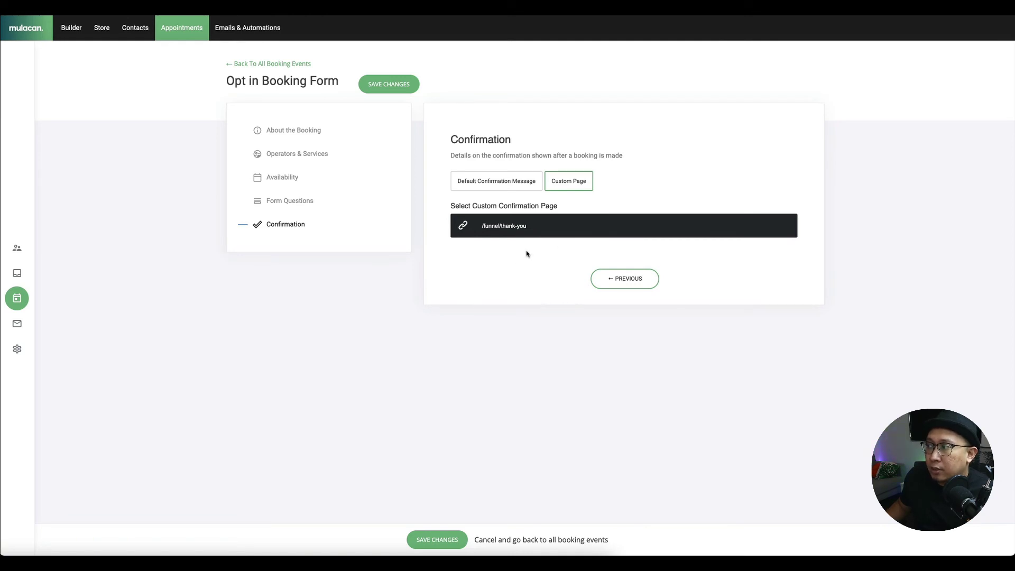
left_click(452, 540)
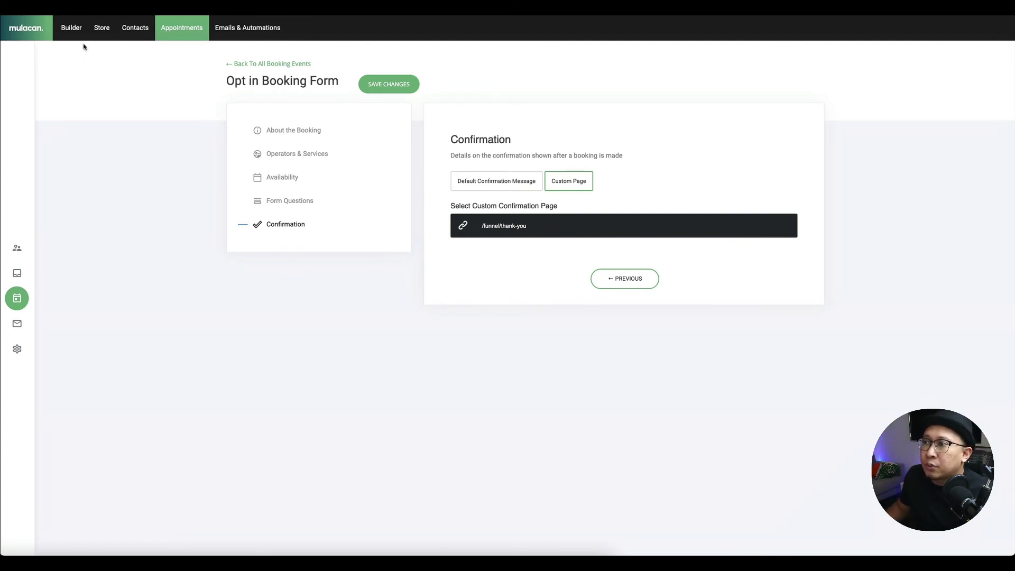
- Return to the landing page in Builder, look through it, and preview it
left_click(72, 25)
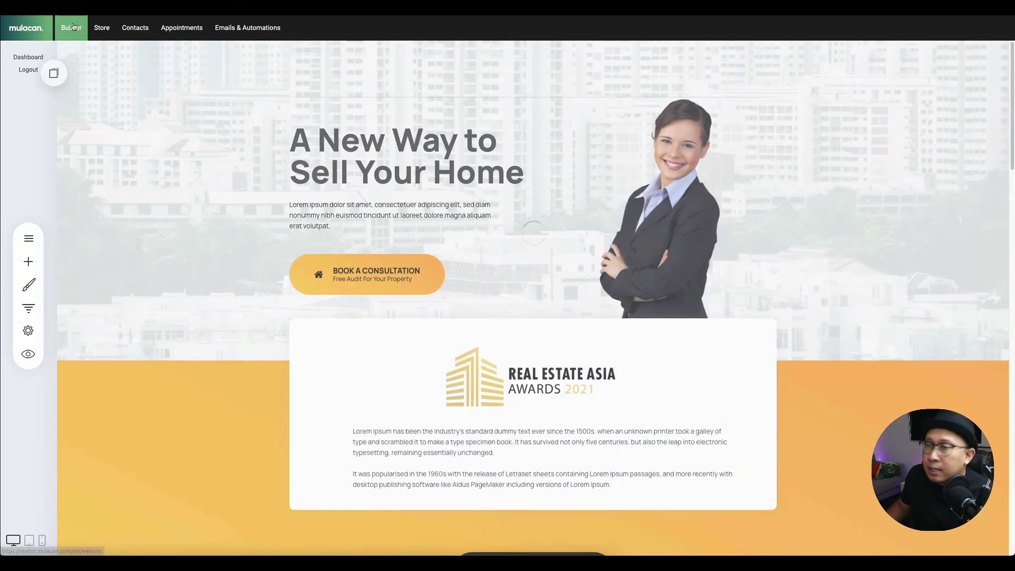
scroll(385, 324, "down", 7)
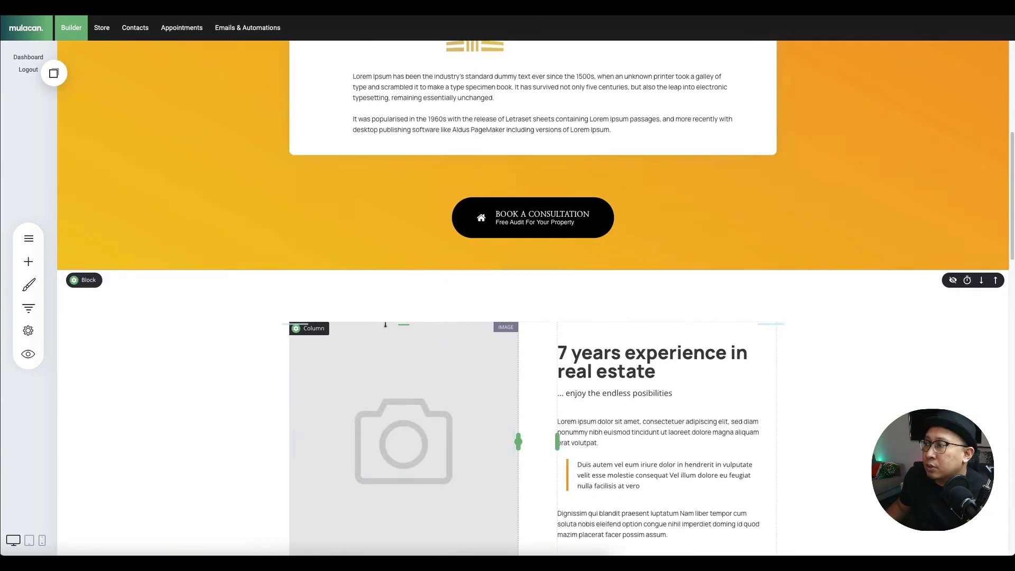
scroll(385, 325, "down", 5)
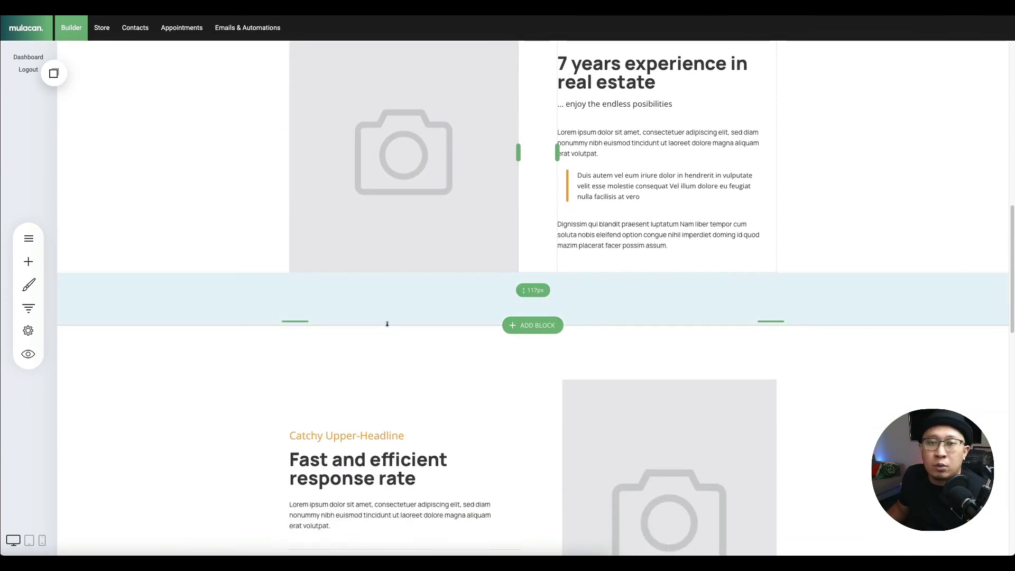
scroll(387, 324, "down", 7)
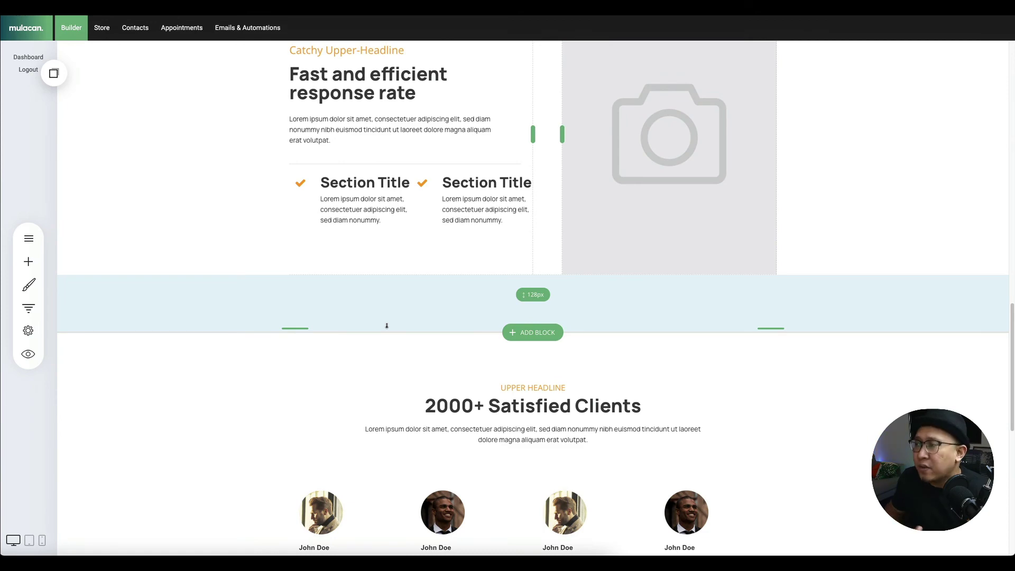
scroll(603, 177, "up", 15)
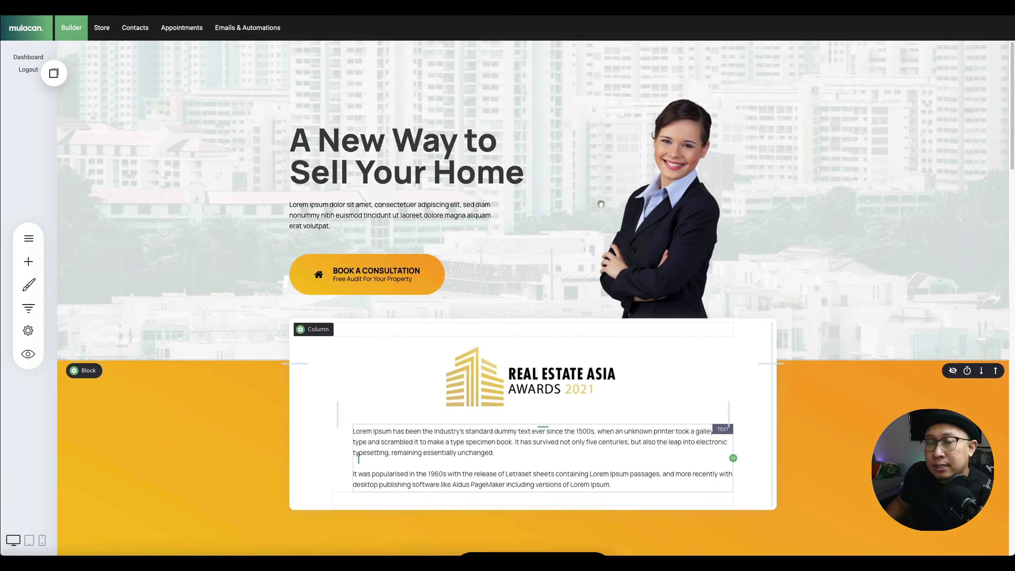
scroll(600, 191, "down", 20)
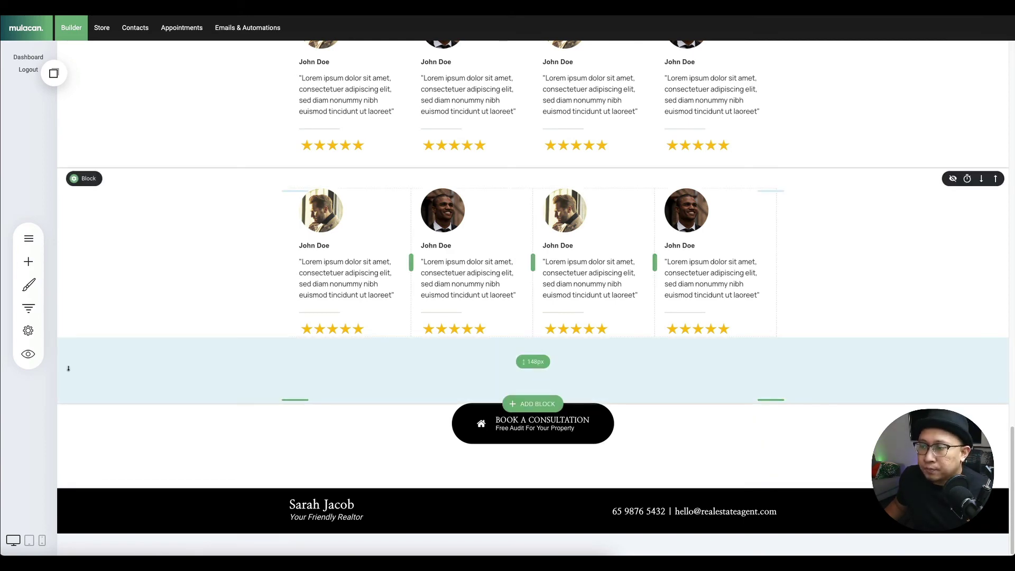
left_click(28, 353)
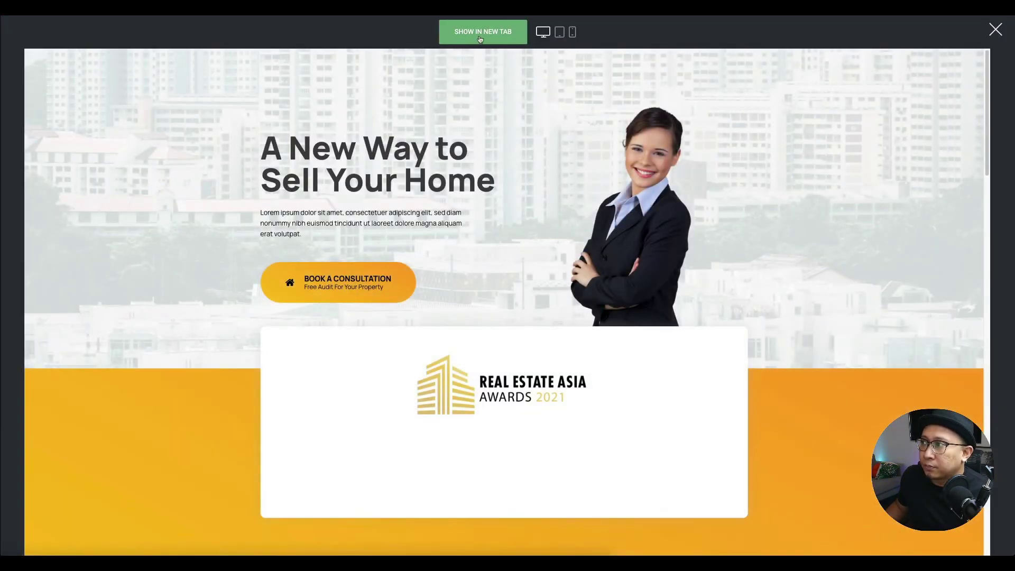
- Show the preview in a new tab and open the Book a Consultation popup
left_click(481, 32)
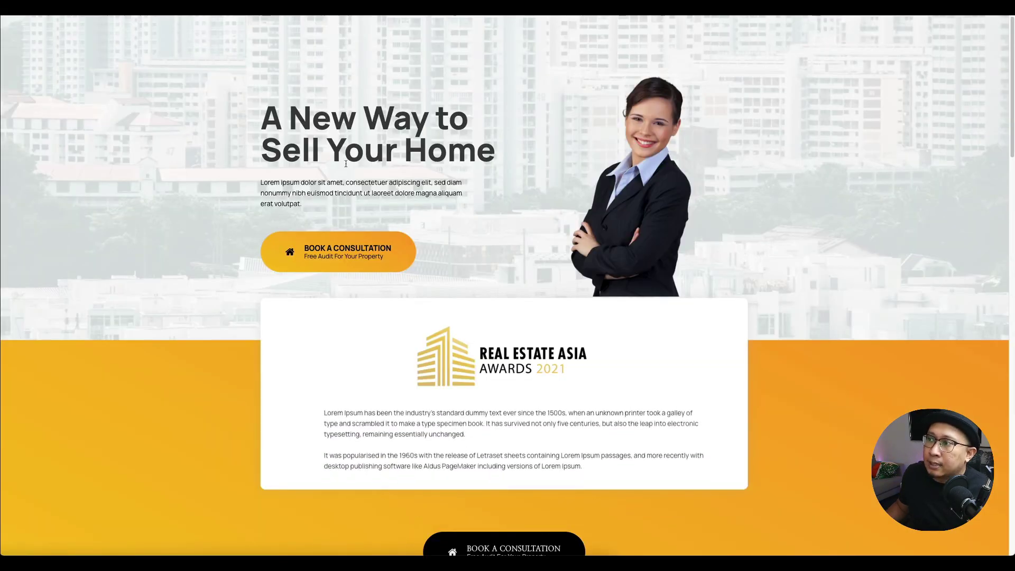
scroll(260, 310, "down", 12)
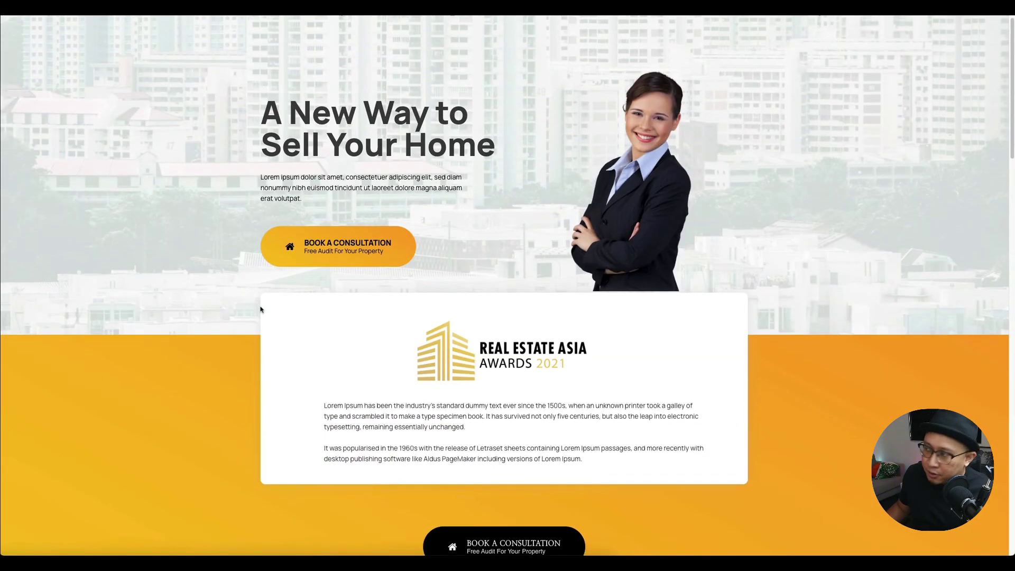
scroll(257, 311, "down", 12)
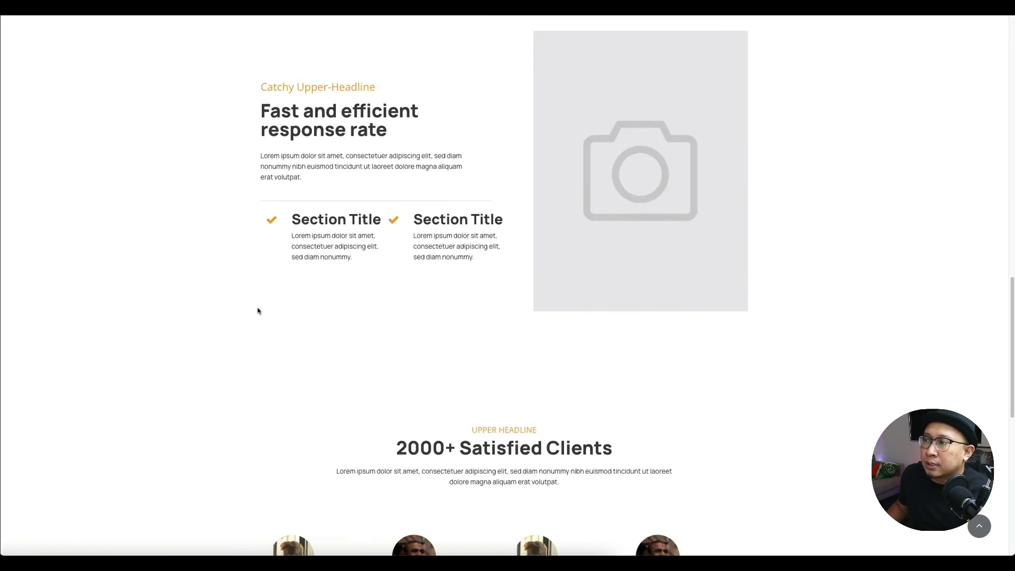
scroll(286, 270, "down", 3)
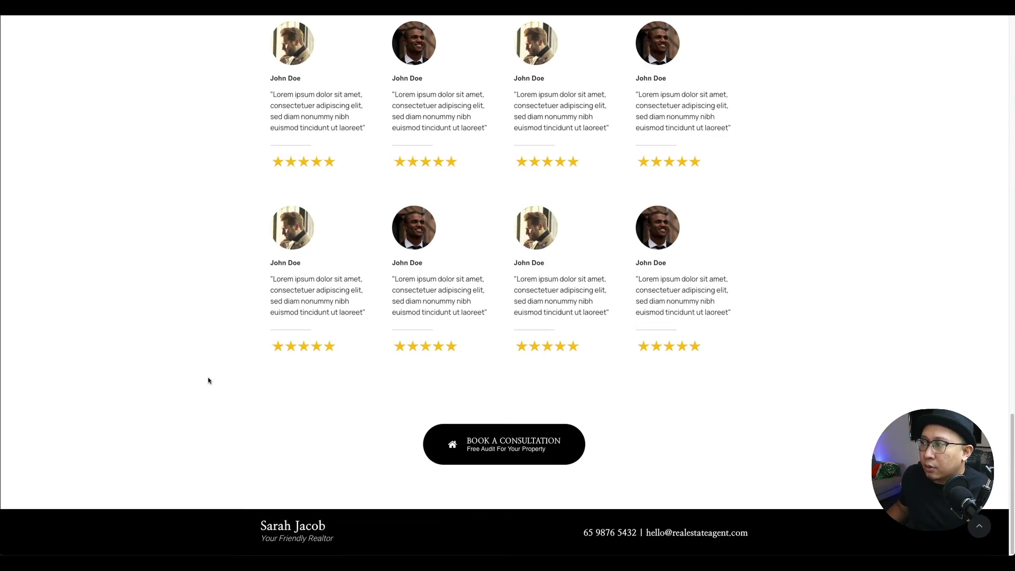
left_click(507, 449)
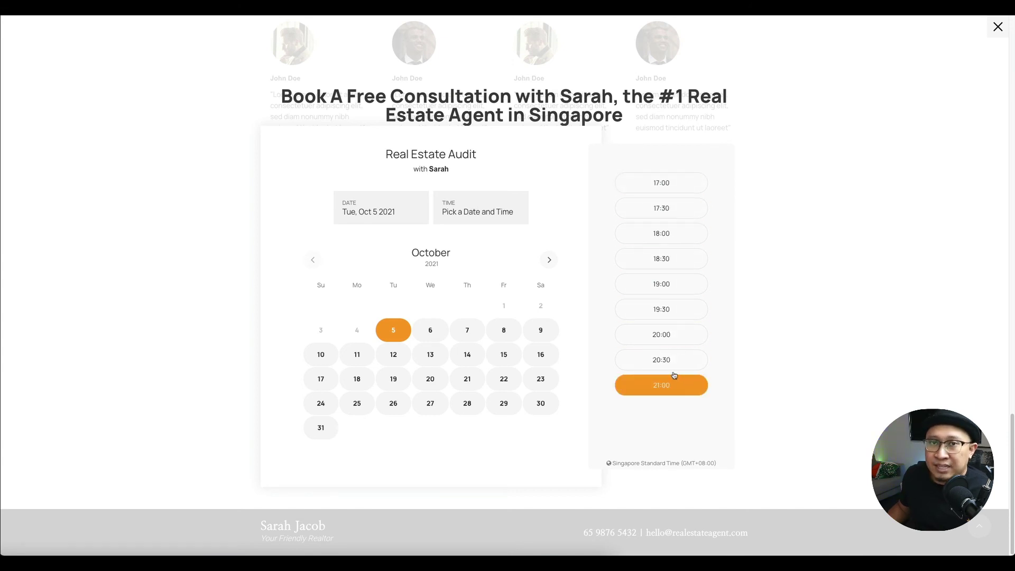
- Book Wed, Oct 13 at 15:00 choosing 'I want to upgrade to condo', with name and e-mail filled in
left_click(467, 354)
left_click(440, 353)
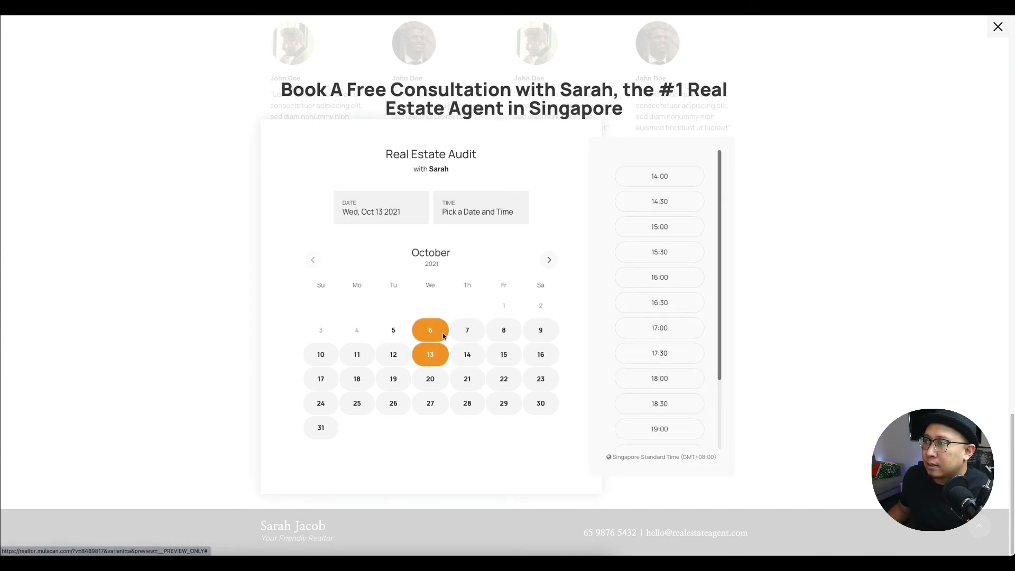
left_click(654, 229)
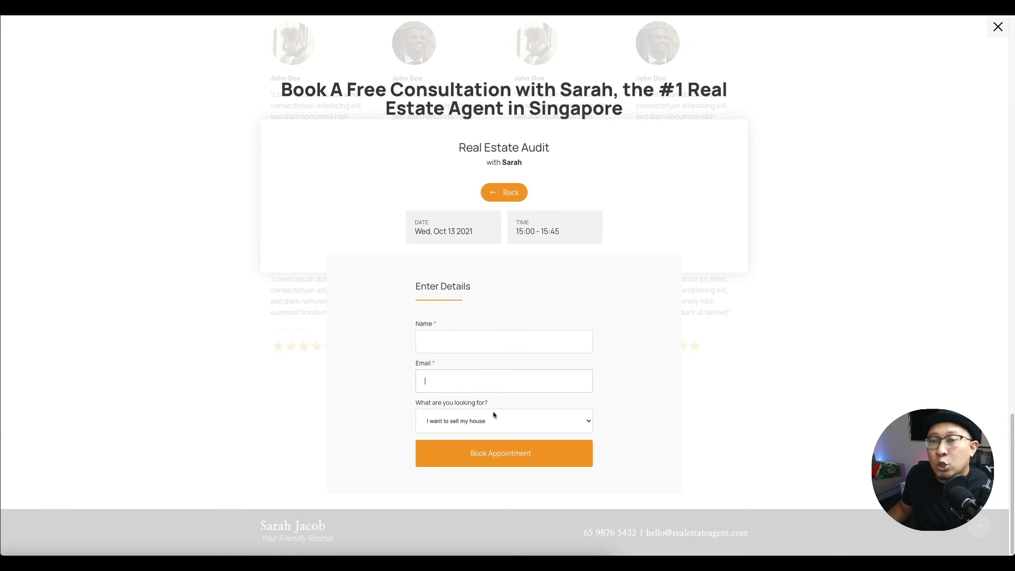
left_click(509, 426)
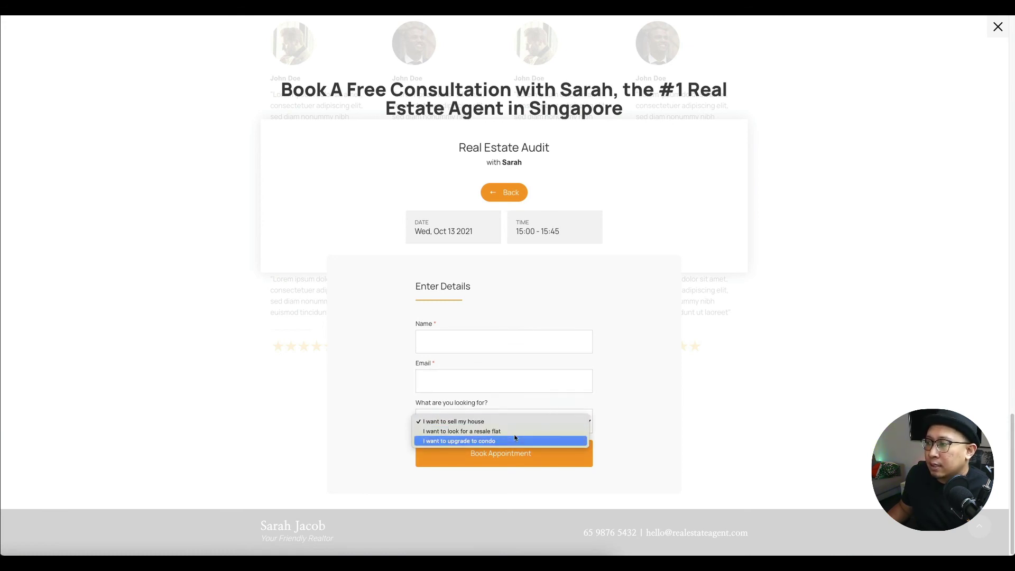
left_click(505, 441)
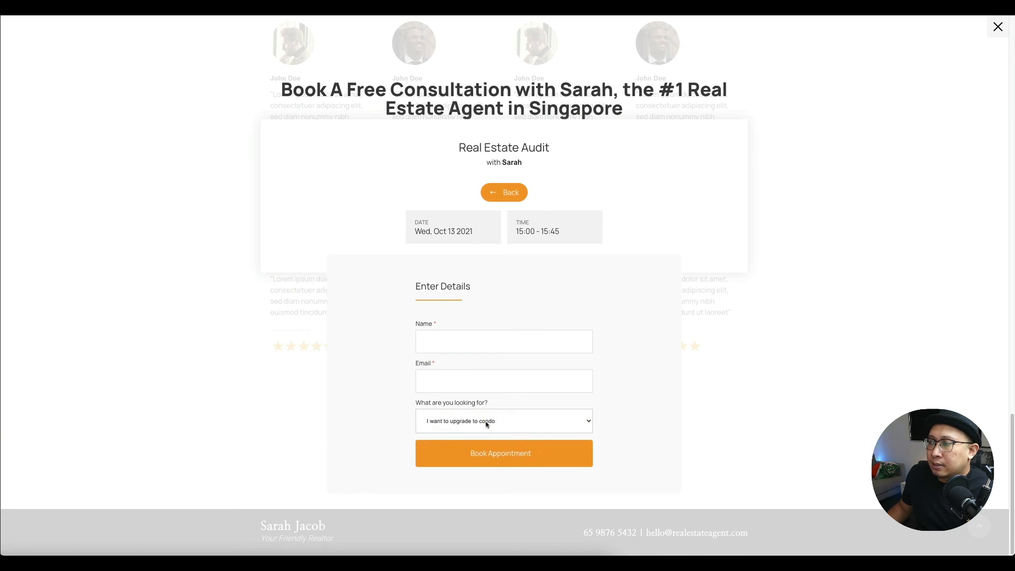
left_click(491, 458)
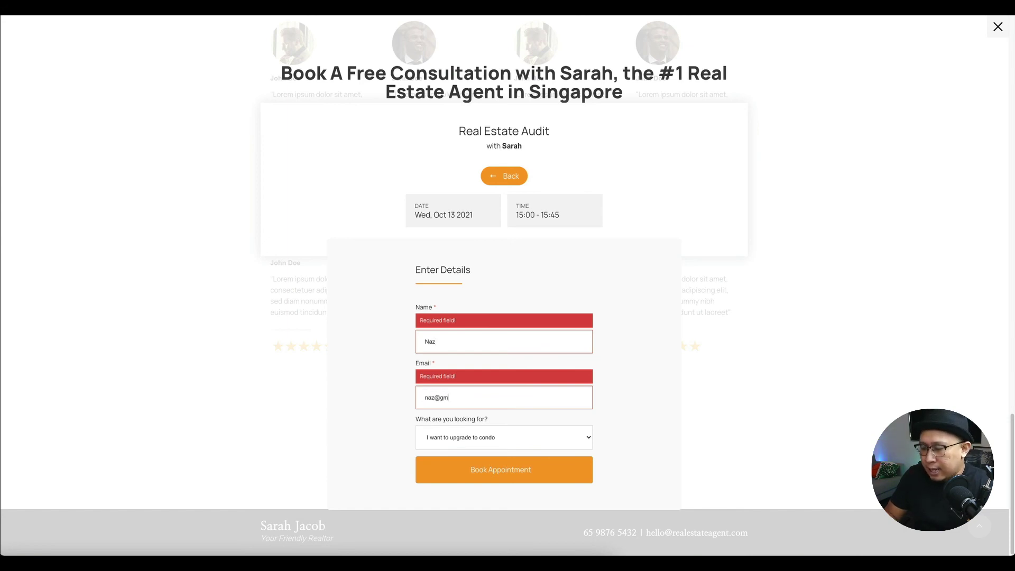
left_click(527, 482)
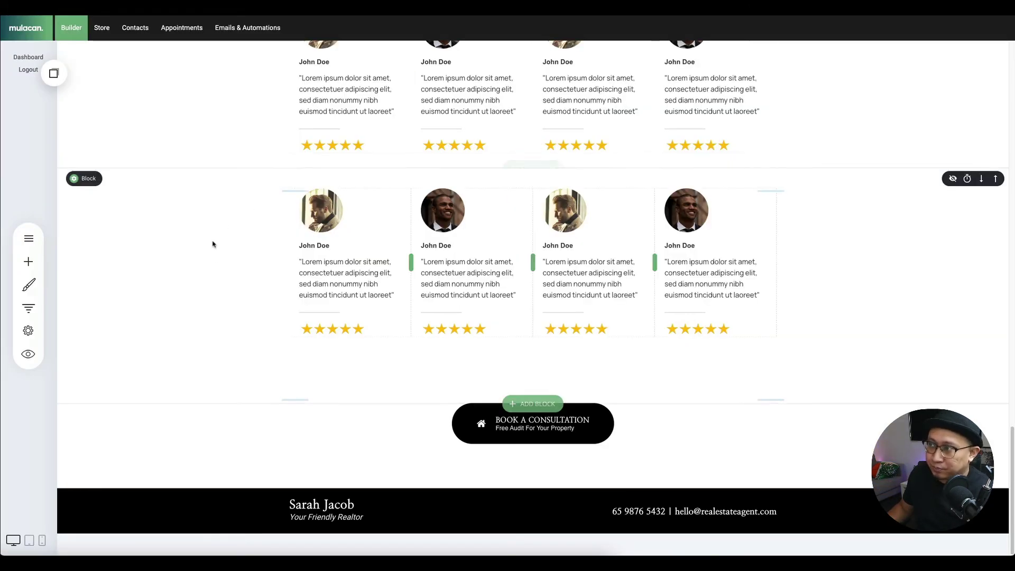
- Go to Contacts and dismiss the intro video to see the one test-booking contact
scroll(291, 315, "up", 20)
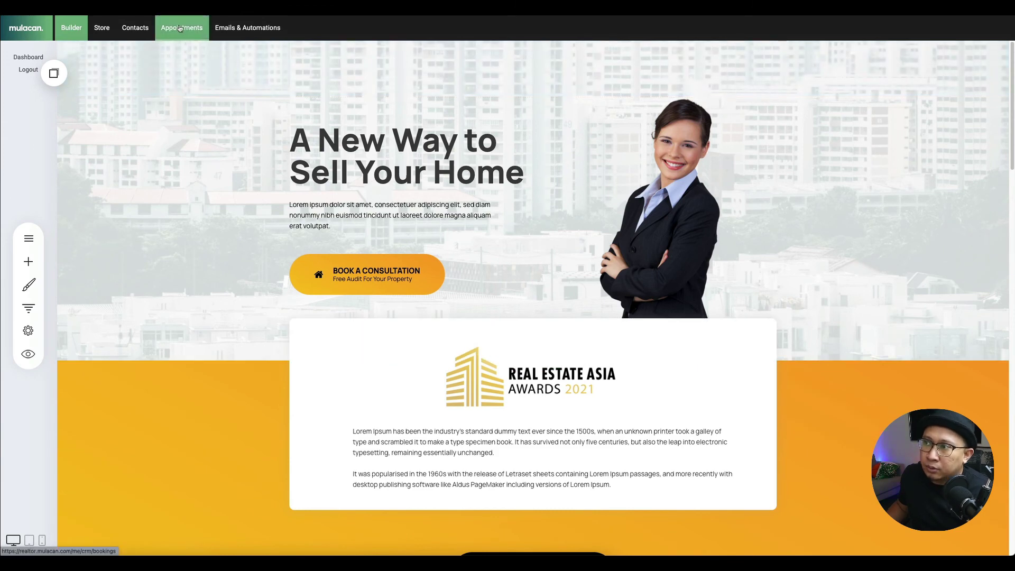
left_click(142, 34)
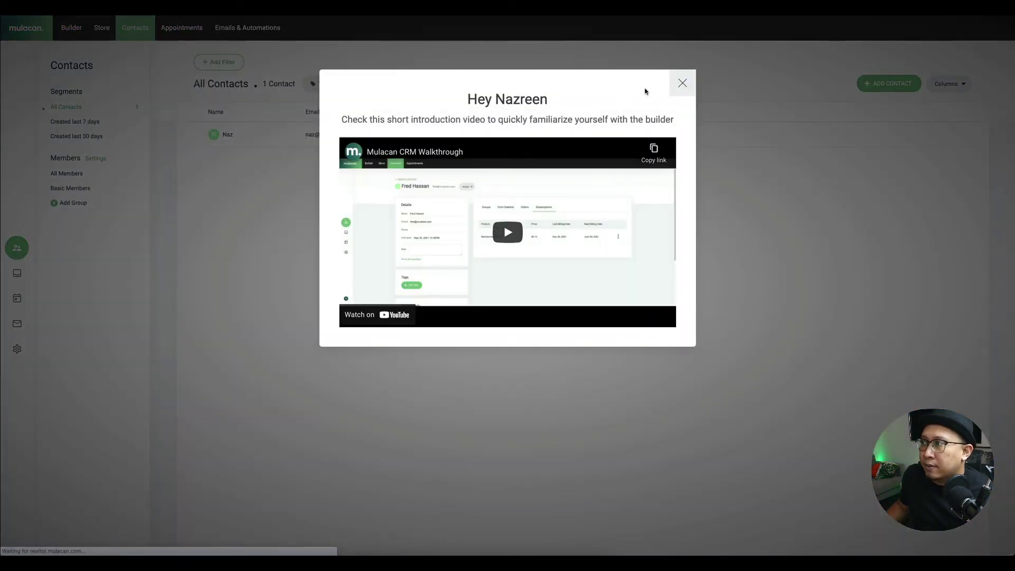
left_click(683, 83)
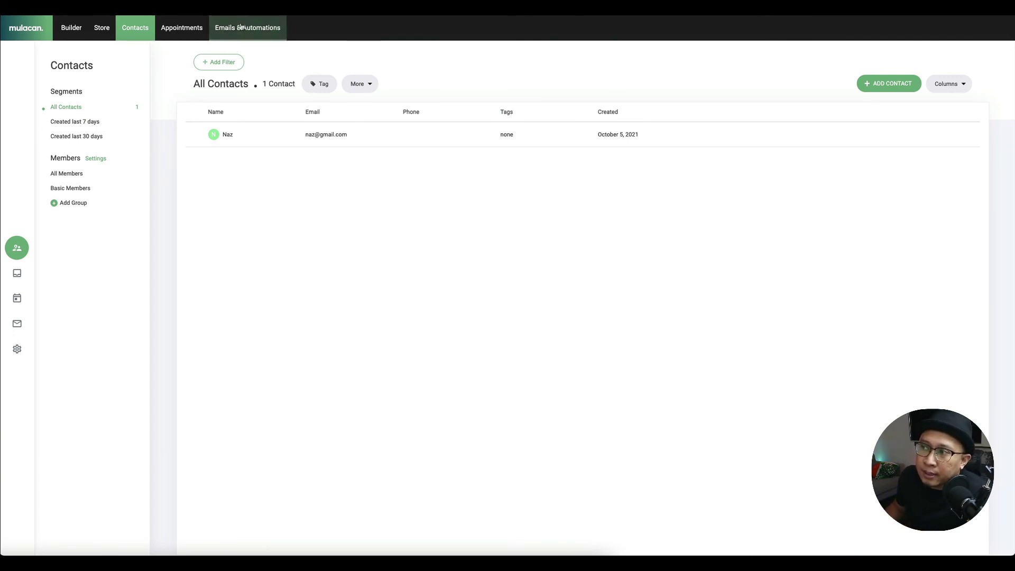
- Open Emails & Automations, showing 0 subscribers and 0 emails sent, then Email Templates
left_click(257, 29)
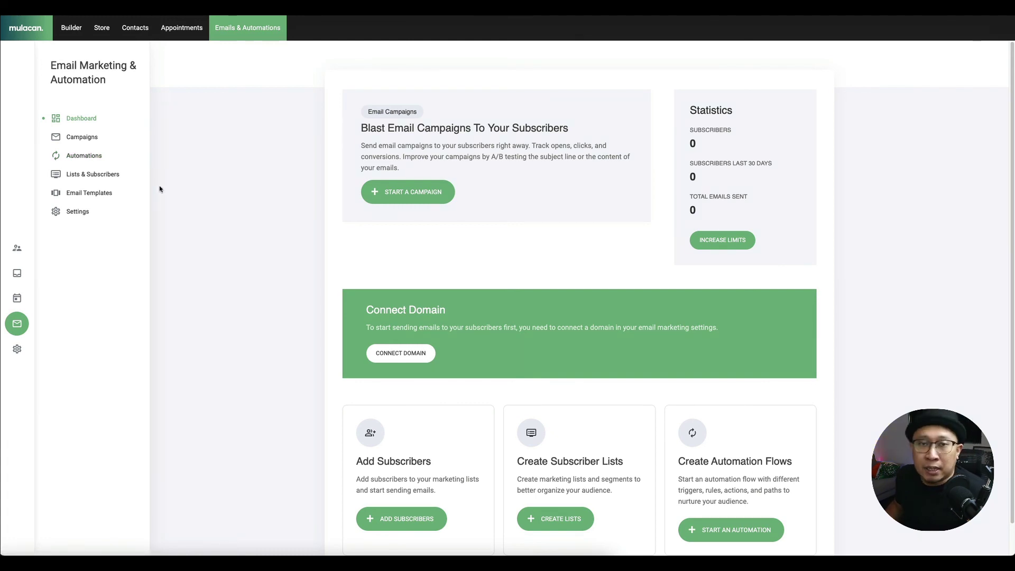
left_click(129, 199)
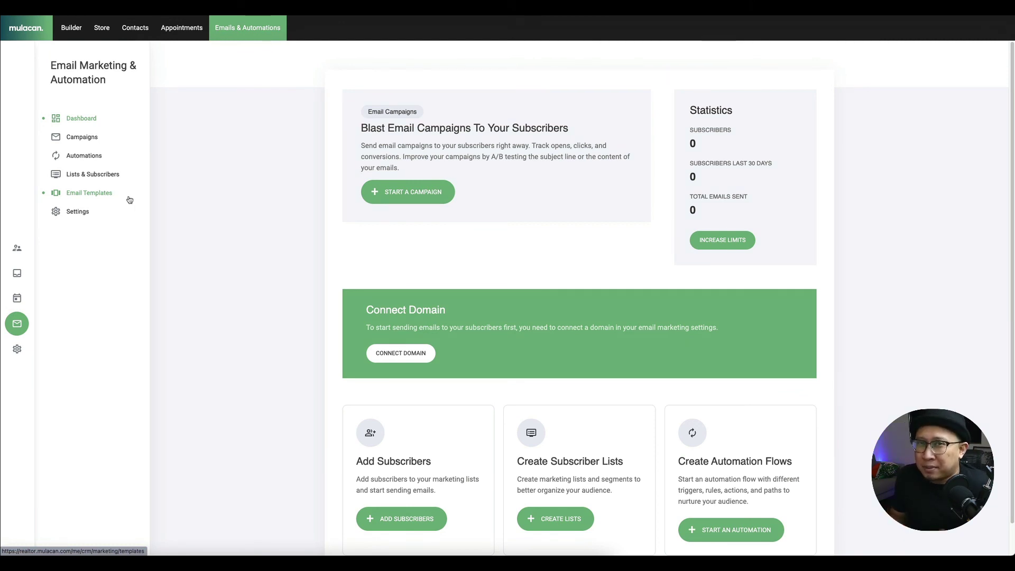